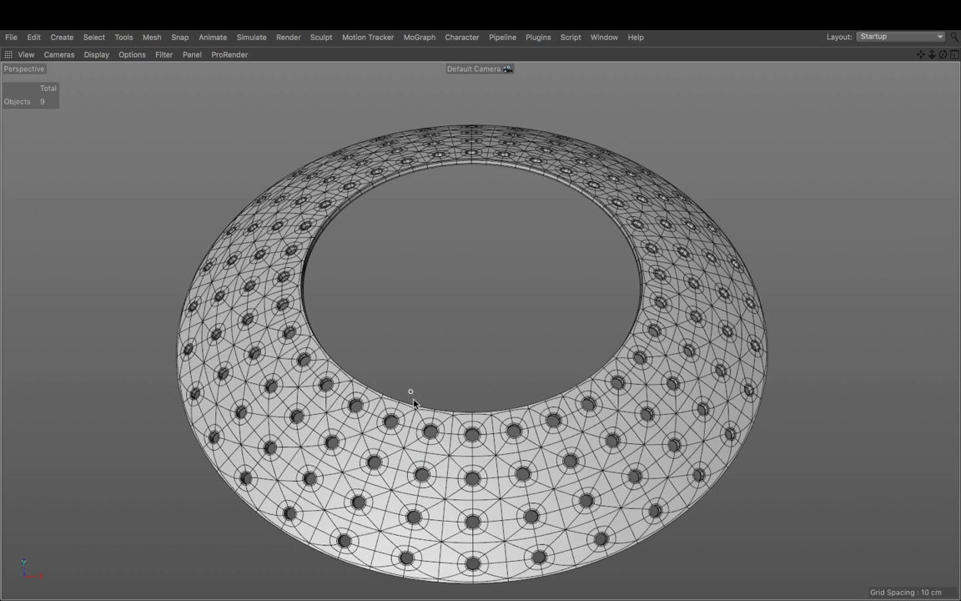
- Create a new project and set its default object color to 80% Gray
alt+drag(527, 435, 589, 493)
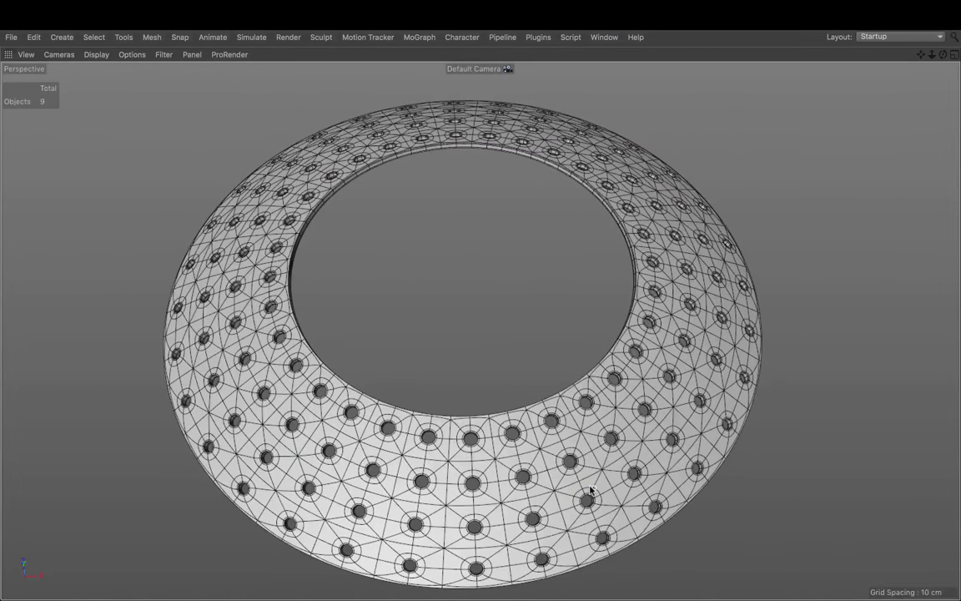
key(ctrl+Tab)
key(super+n)
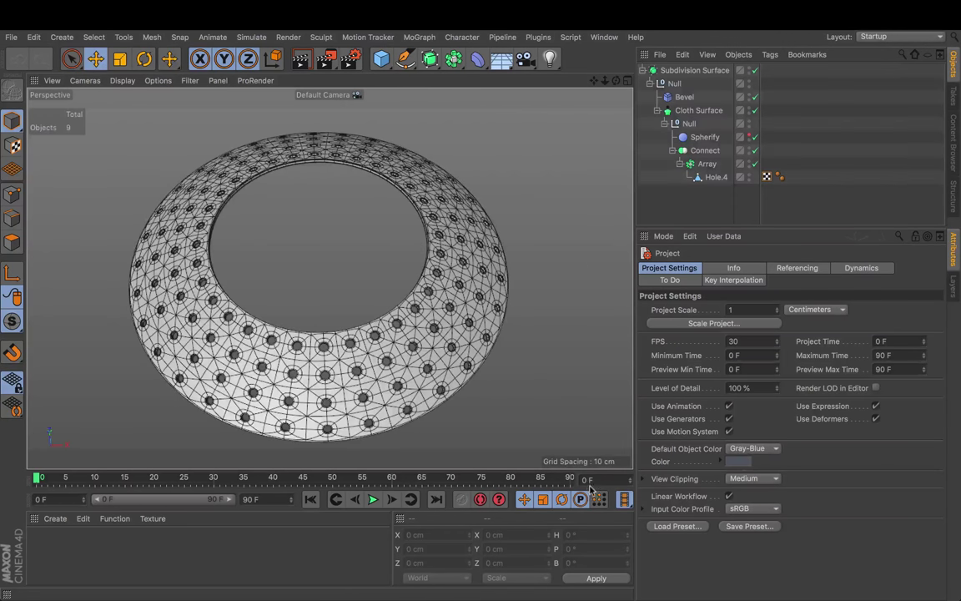
click(740, 449)
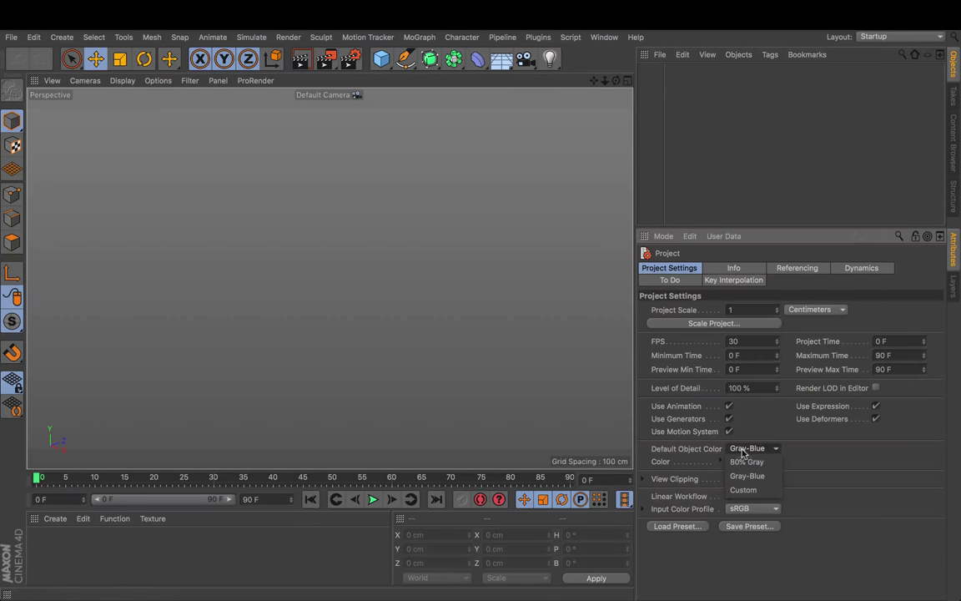
click(747, 462)
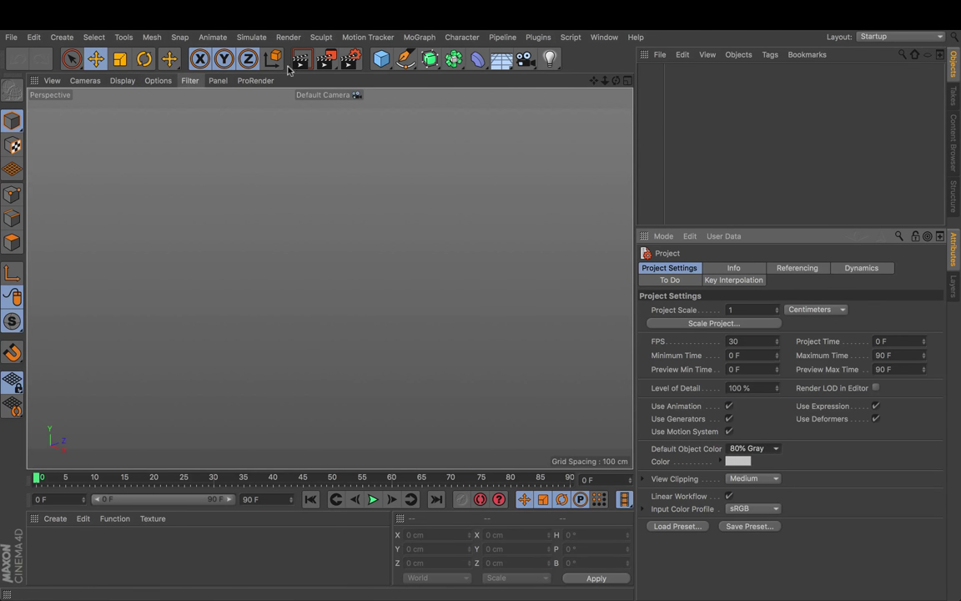
- Add a Disc primitive and set the viewport display to Gouraud Shading (Lines)
drag(380, 67, 417, 98)
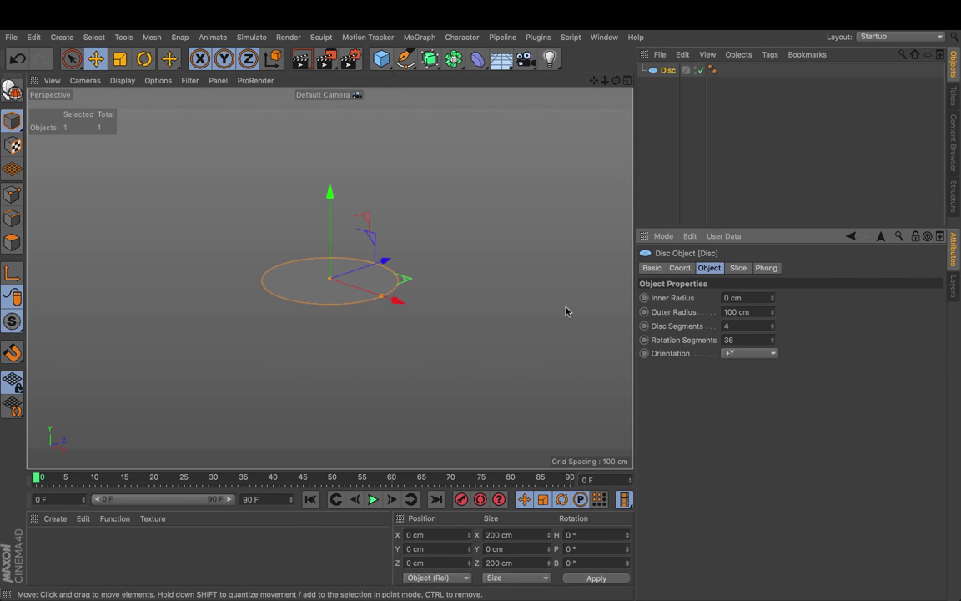
scroll(412, 281, up, 5)
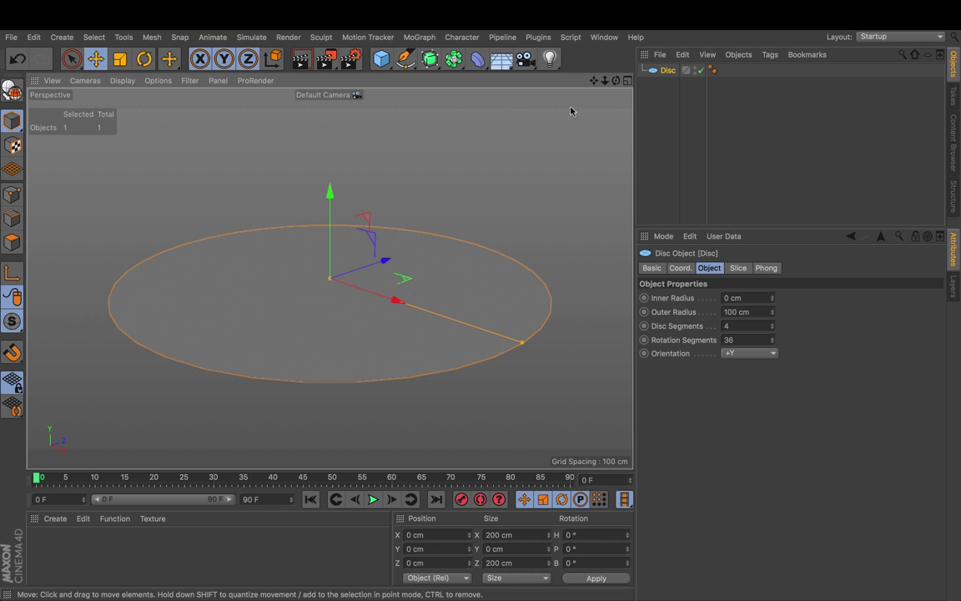
drag(615, 81, 554, 75)
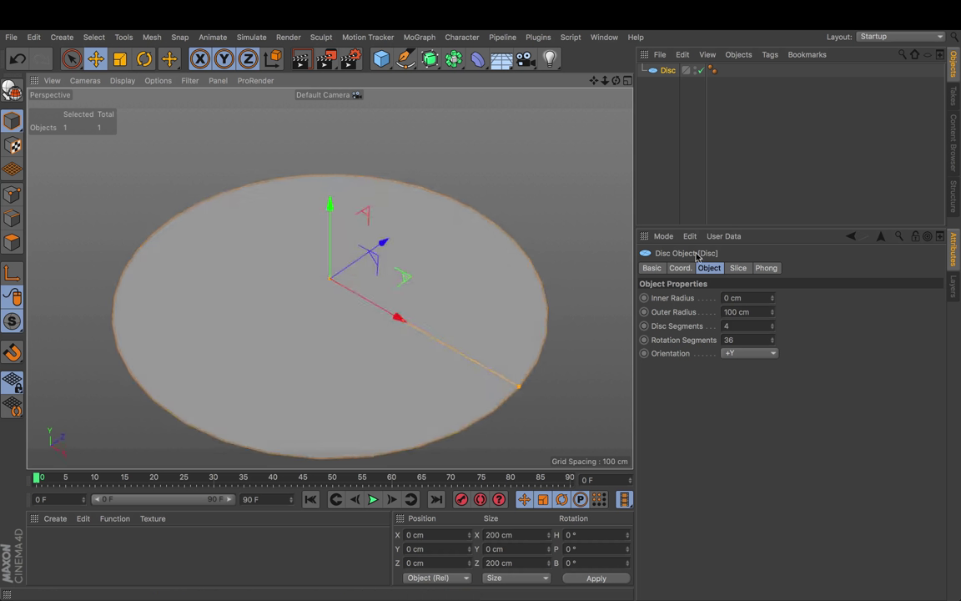
click(122, 80)
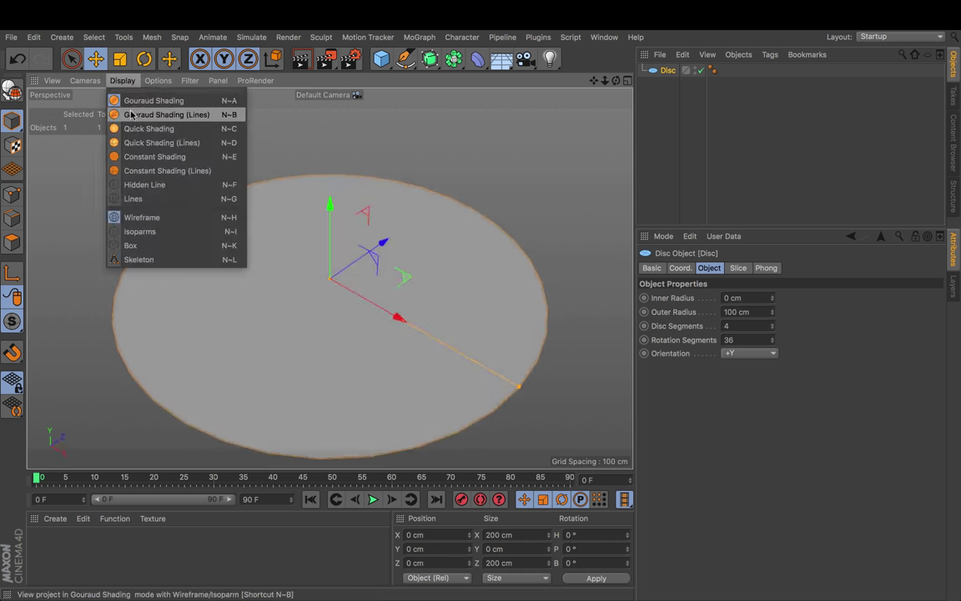
click(169, 115)
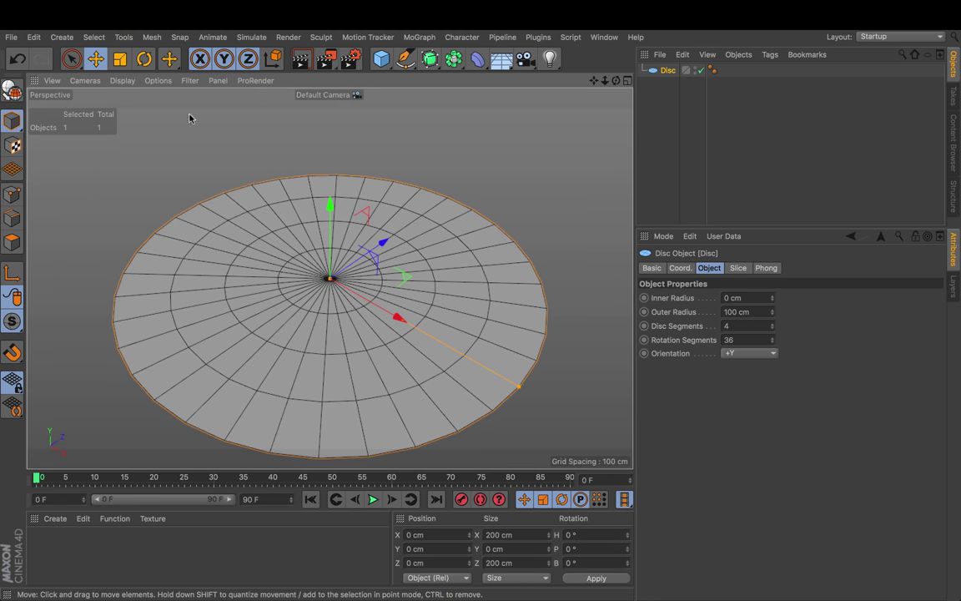
drag(616, 81, 616, 101)
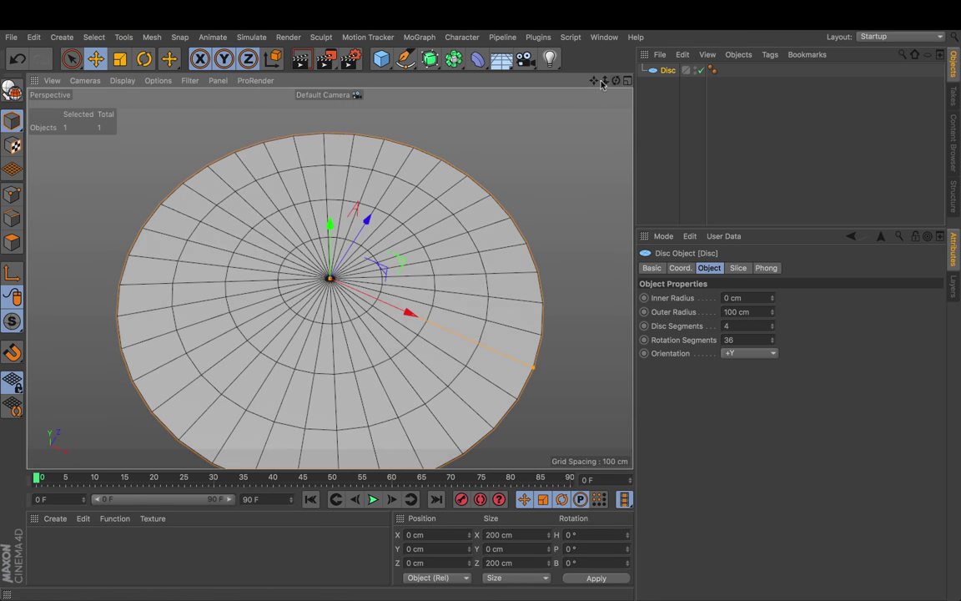
drag(535, 77, 534, 77)
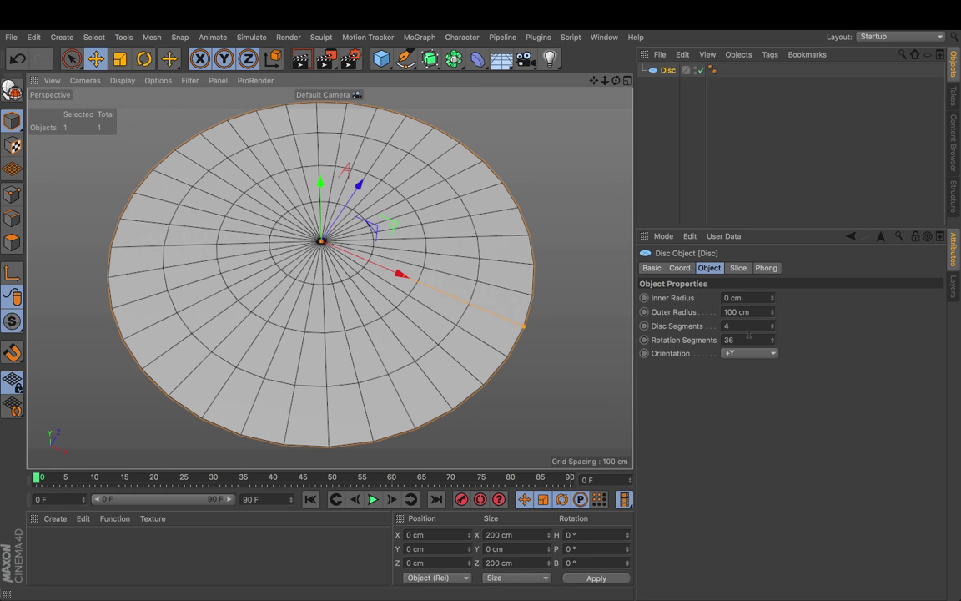
- Set the disc's inner radius to 50 cm and its rotation segments to 32
click(745, 297)
text(50)
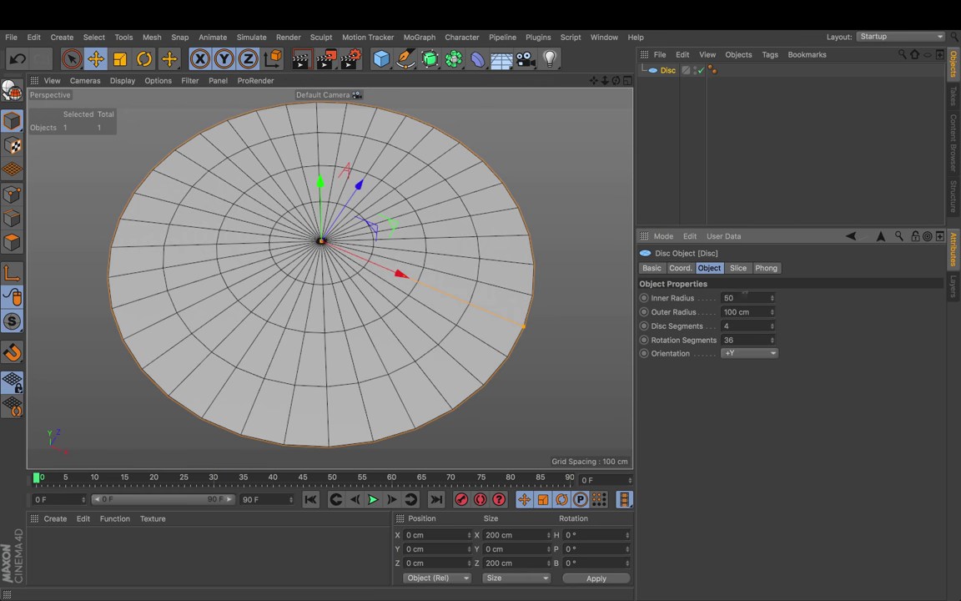
key(Return)
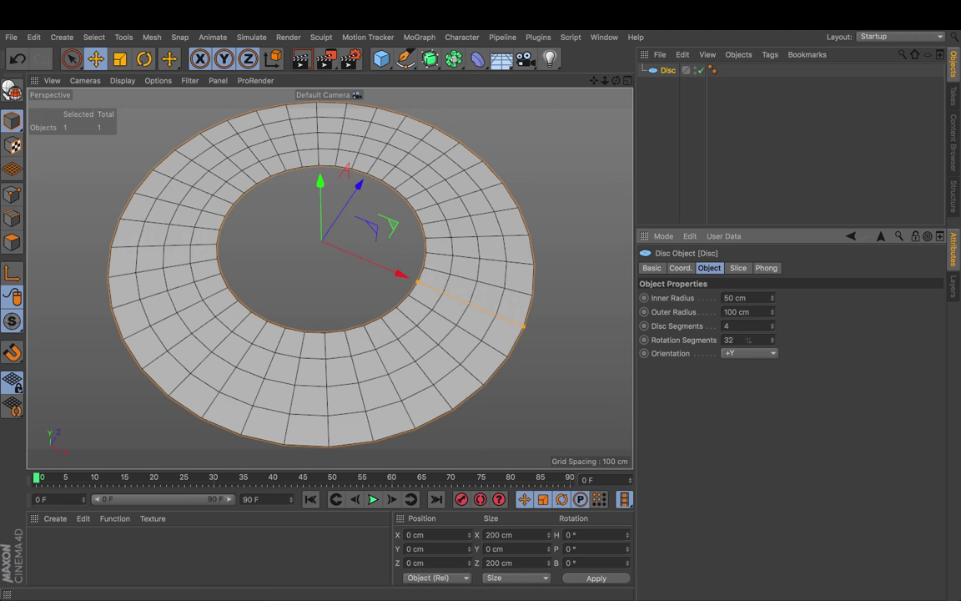
key(Return)
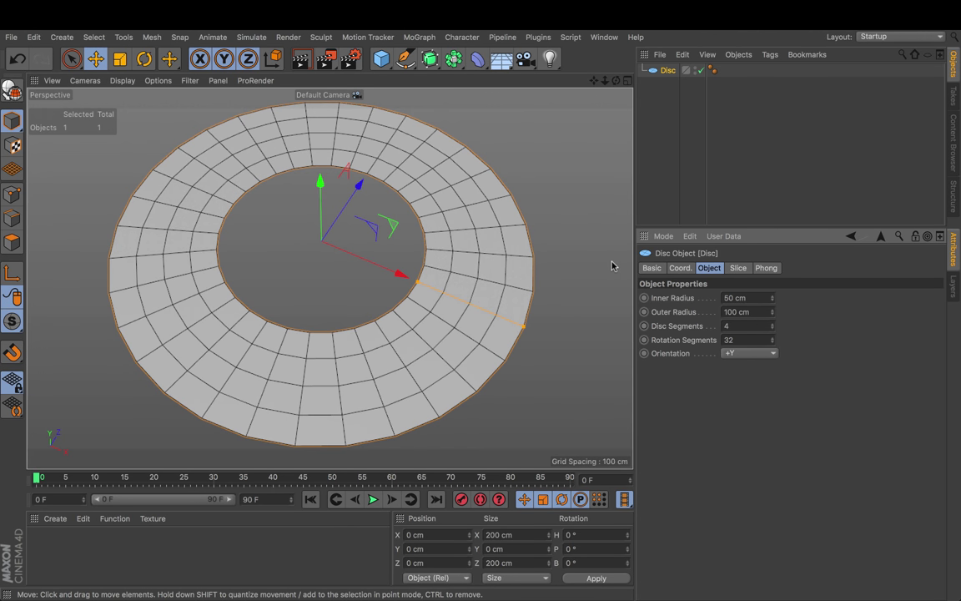
- Add a second Disc primitive and rename it Hole
click(384, 64)
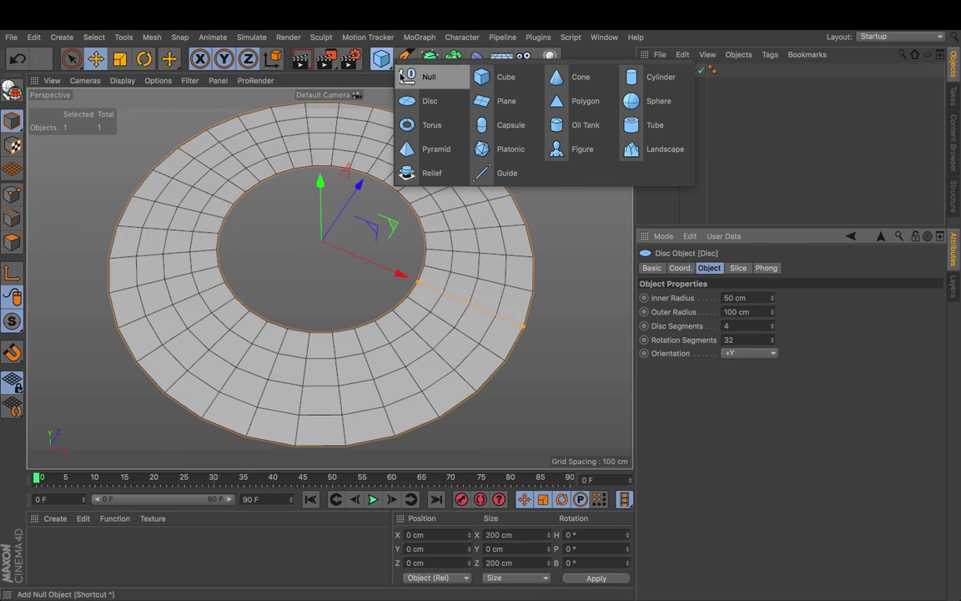
click(423, 101)
double_click(672, 71)
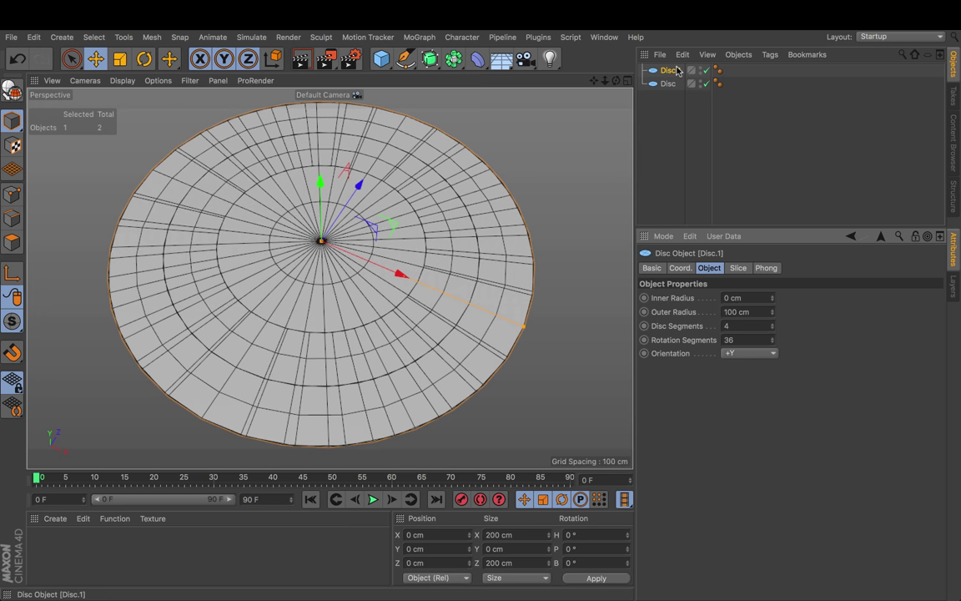
text(Ho)
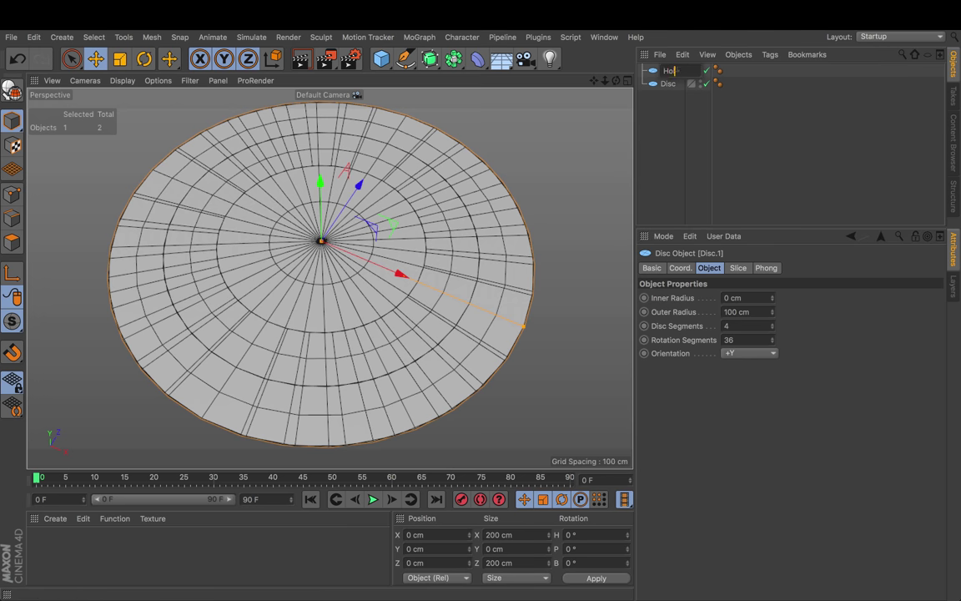
text(les)
key(Return)
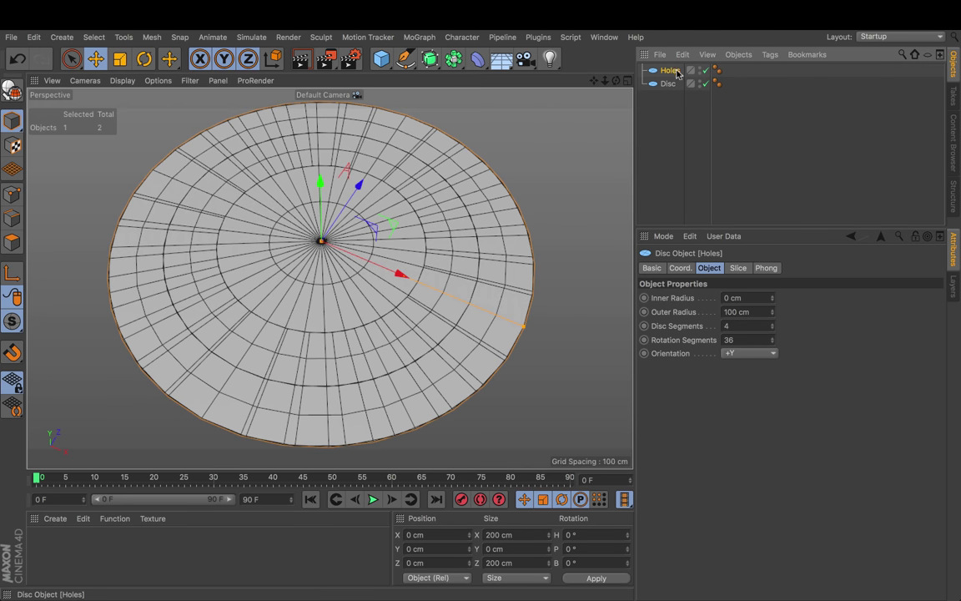
double_click(679, 75)
click(680, 75)
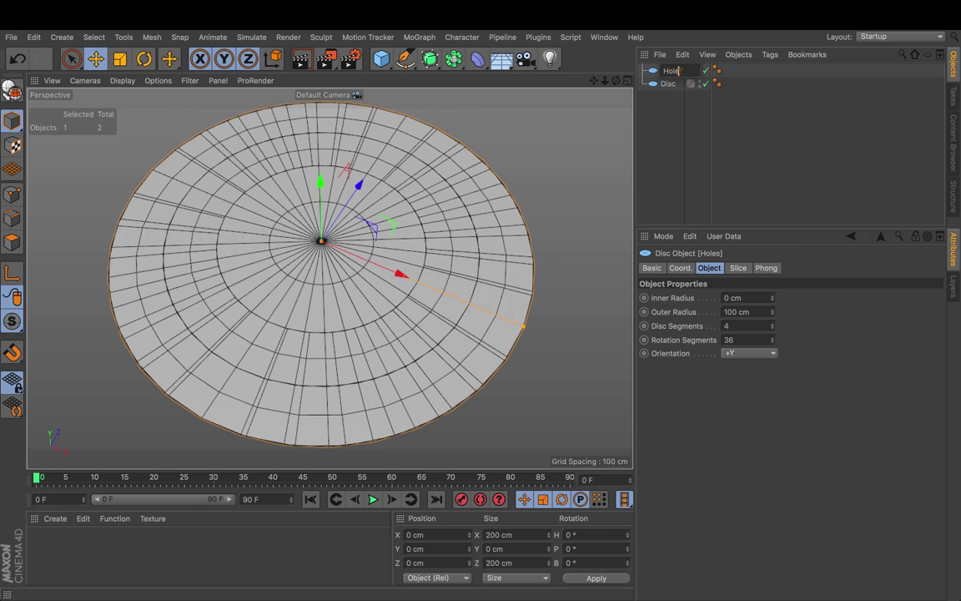
key(Return)
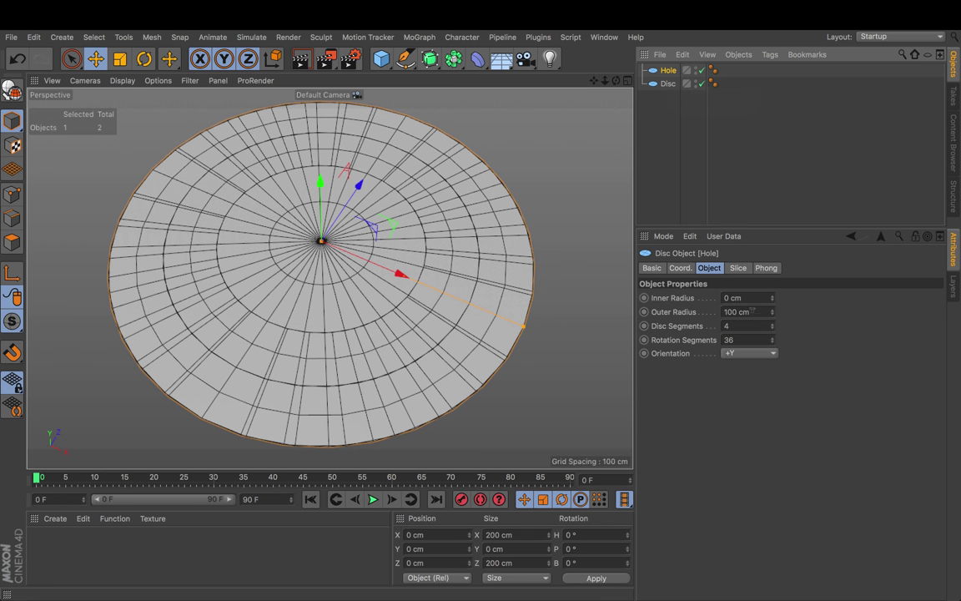
- Set the Hole disc's inner radius to 2 cm and its outer radius to 4 cm
double_click(751, 298)
text(2)
key(Tab)
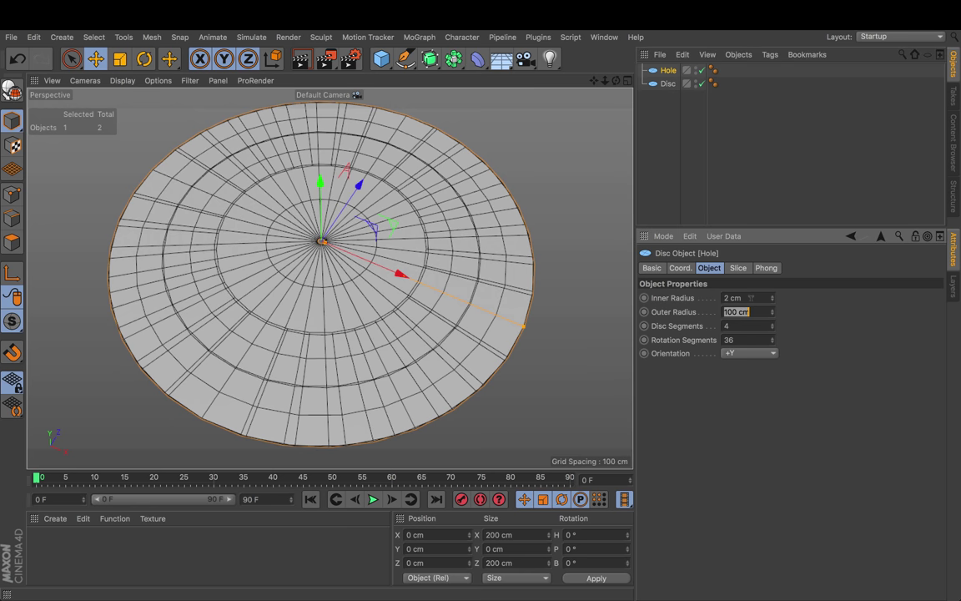
text(4)
key(Return)
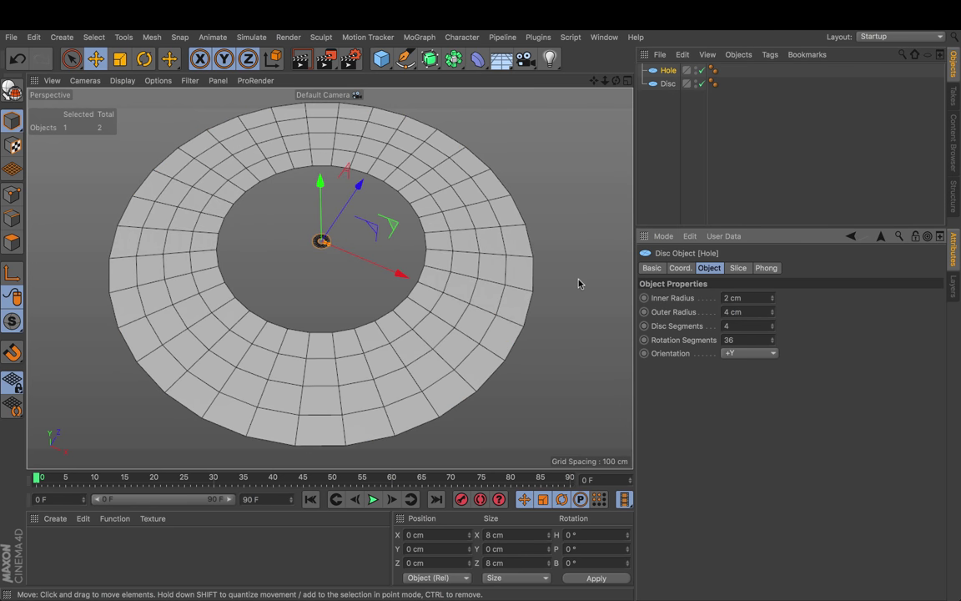
- Reduce the Hole disc to 1 disc segment and 8 rotation segments, and leave it deselected
key(s)
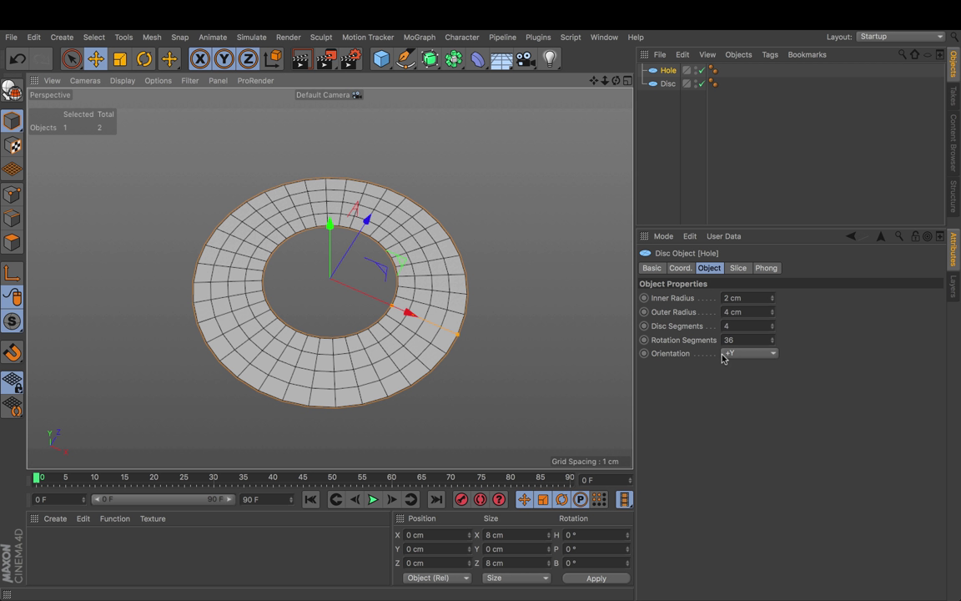
click(743, 326)
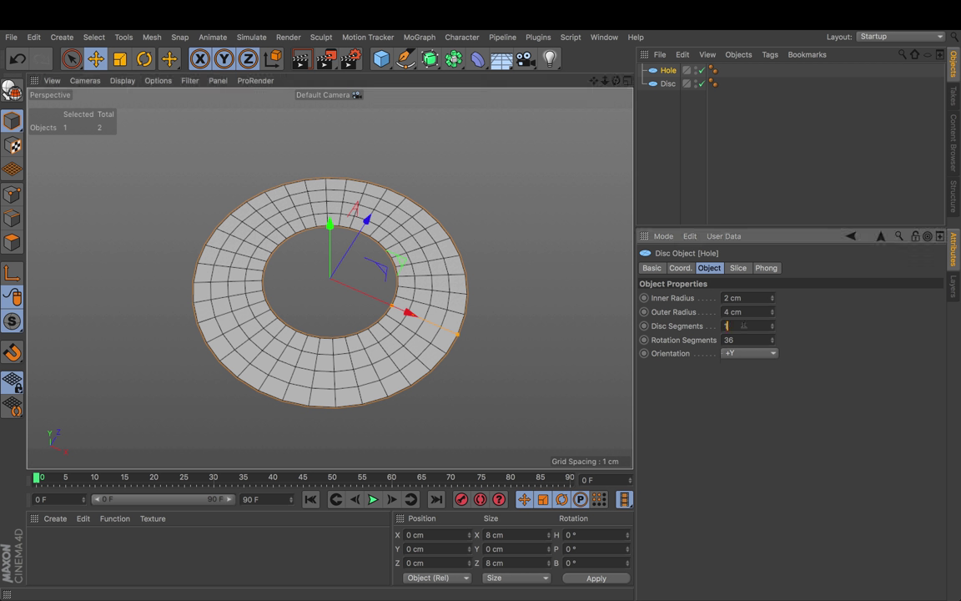
text(1)
key(Tab)
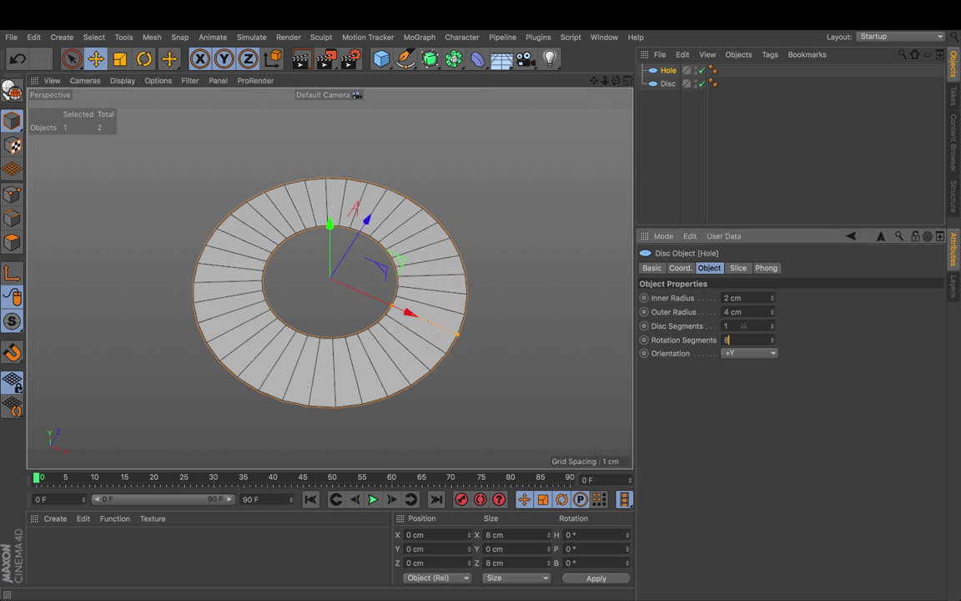
text(8)
key(Return)
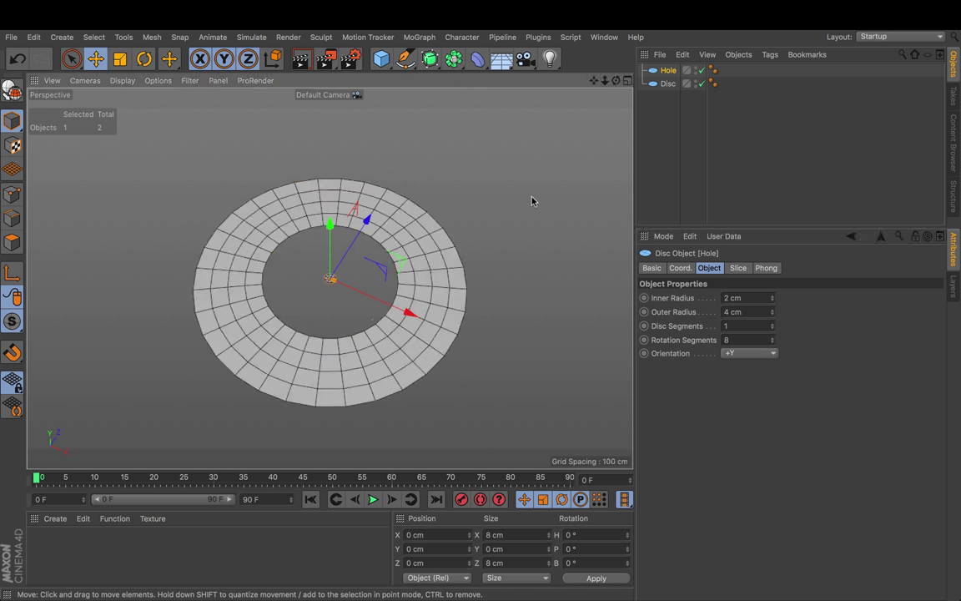
click(538, 198)
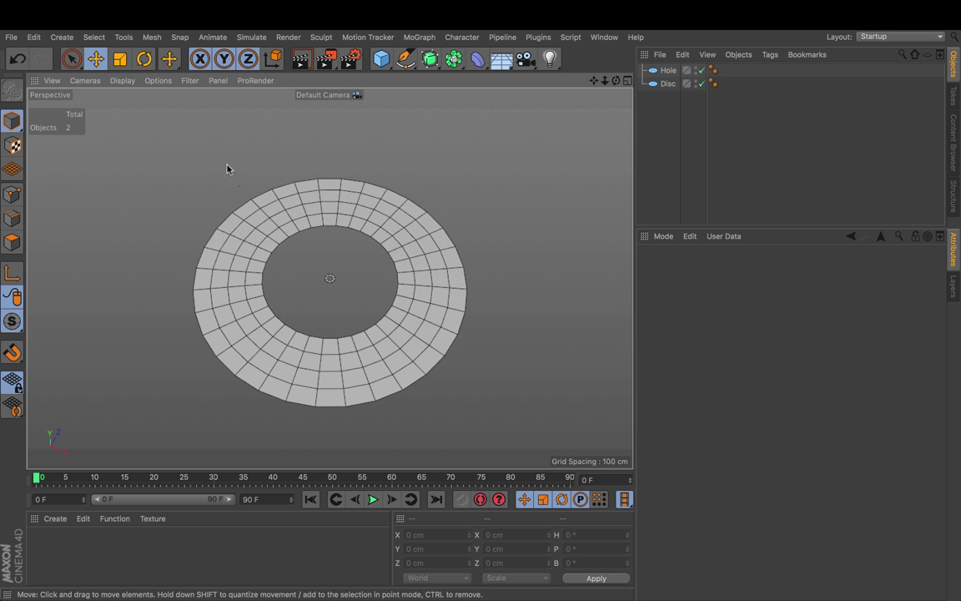
- Turn on the grid display in the perspective viewport
click(190, 80)
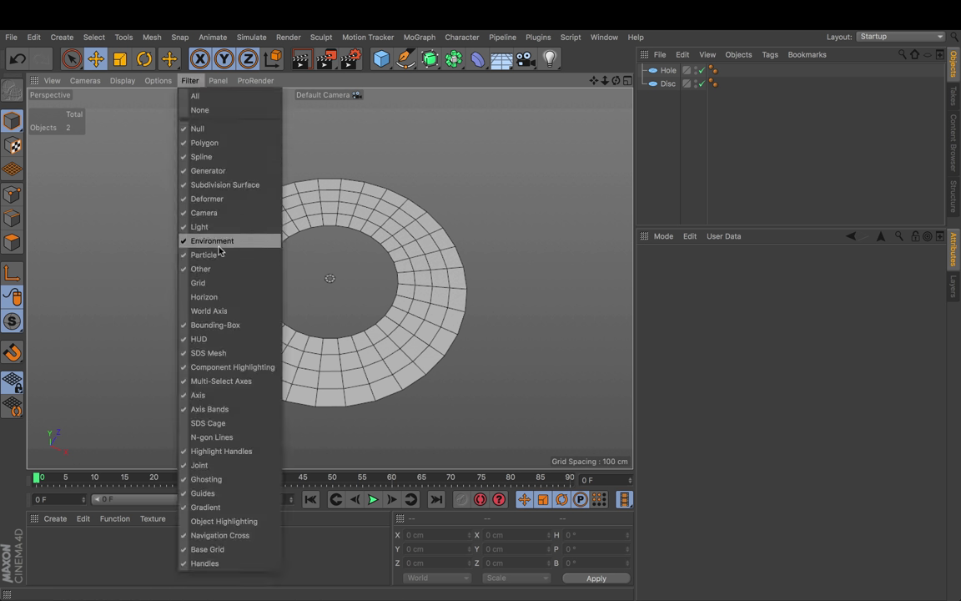
click(213, 282)
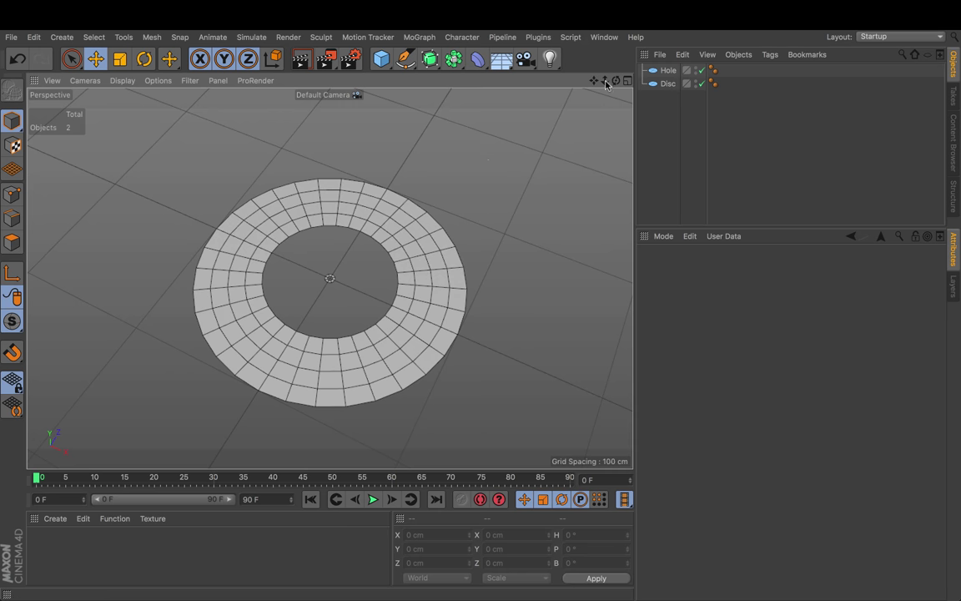
drag(605, 80, 660, 80)
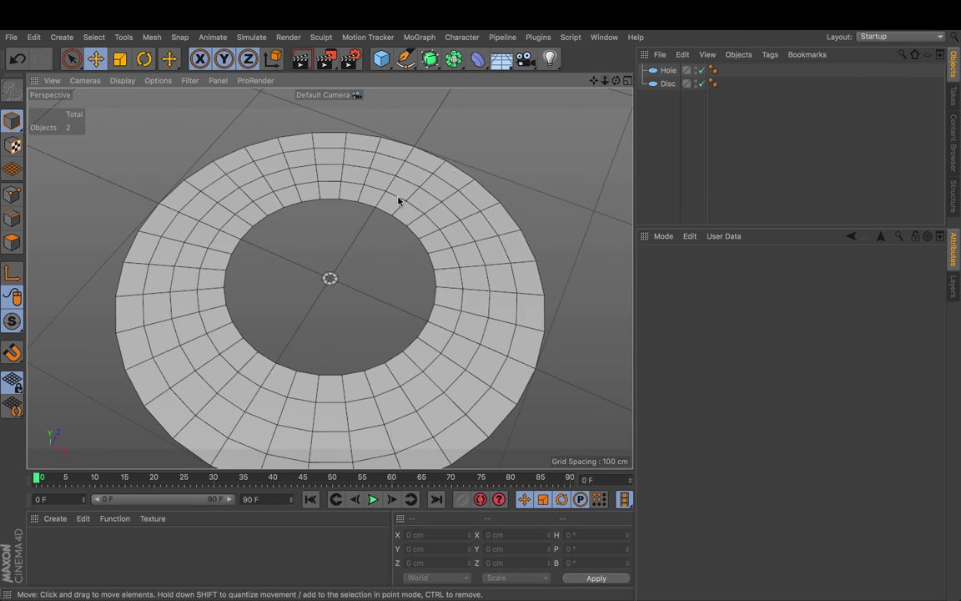
- Rotate the large Disc's heading by half a segment, 360/32*0.5, for an R.H of 5.625°
click(668, 83)
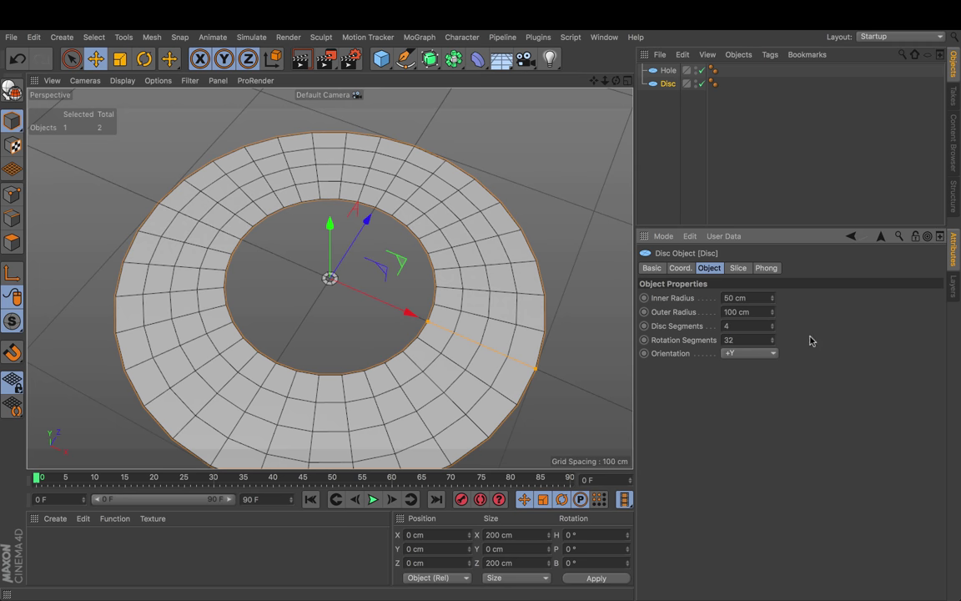
click(679, 268)
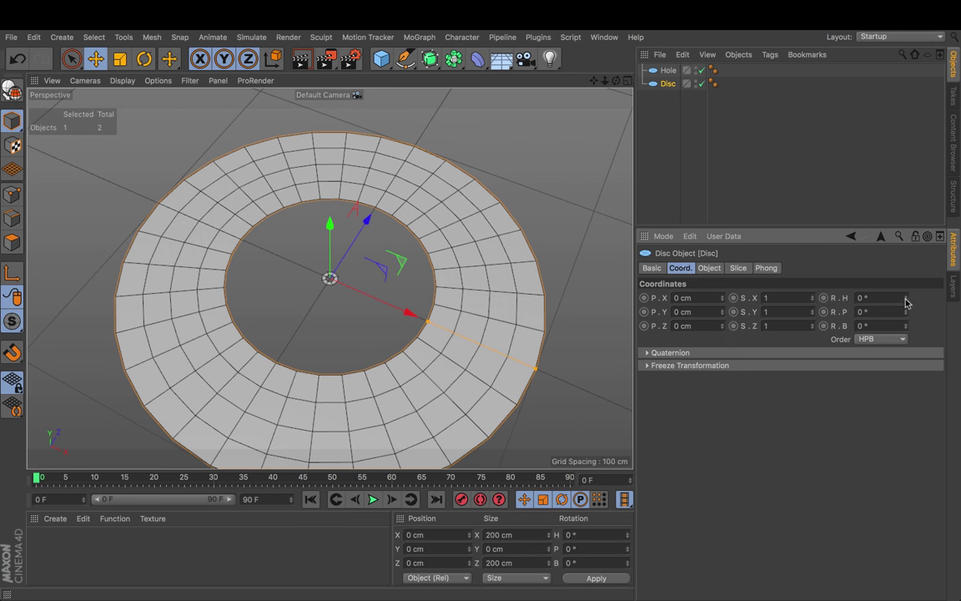
drag(907, 301, 902, 298)
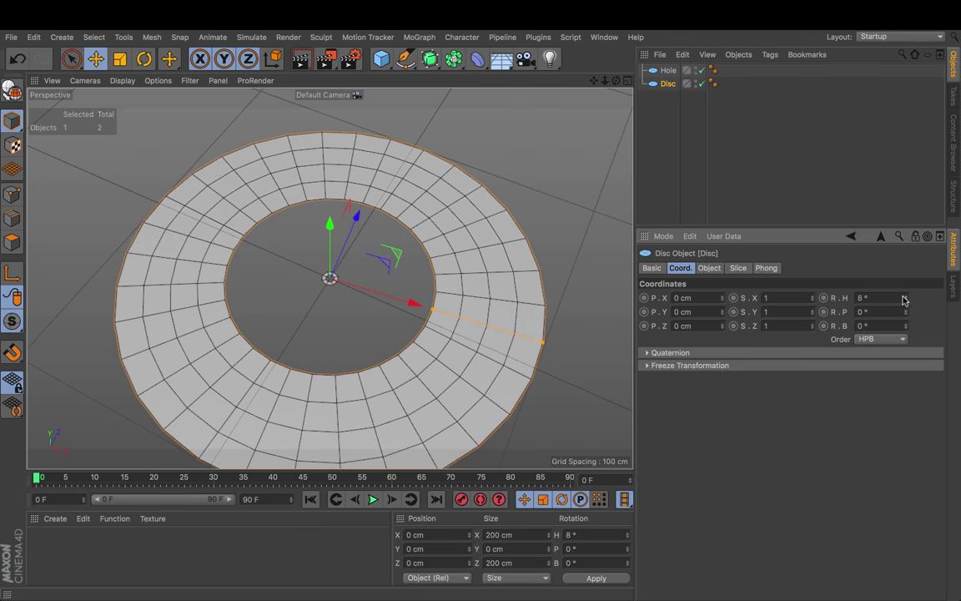
double_click(887, 298)
text(360/32)
key(Return)
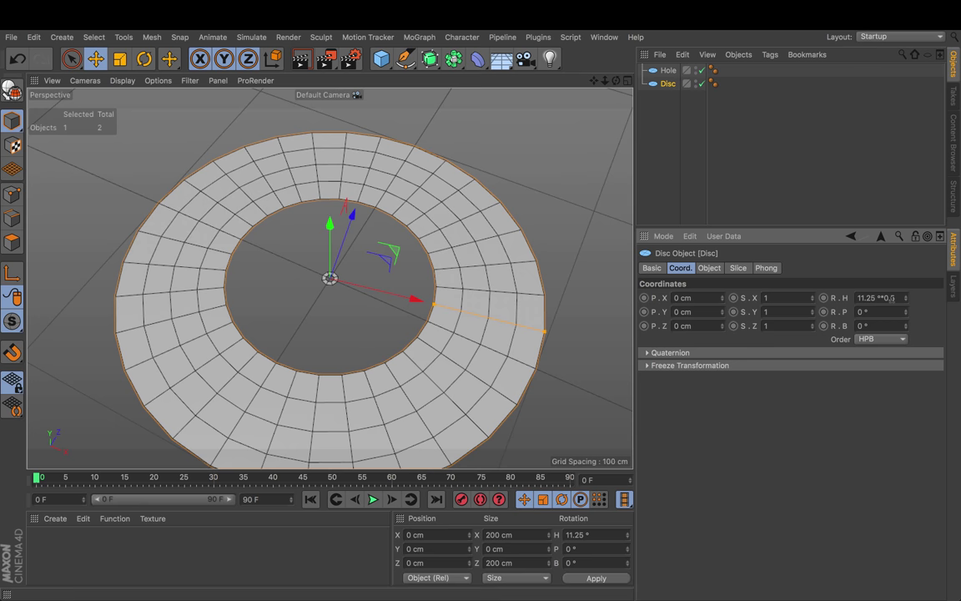
text(*0.5)
key(Return)
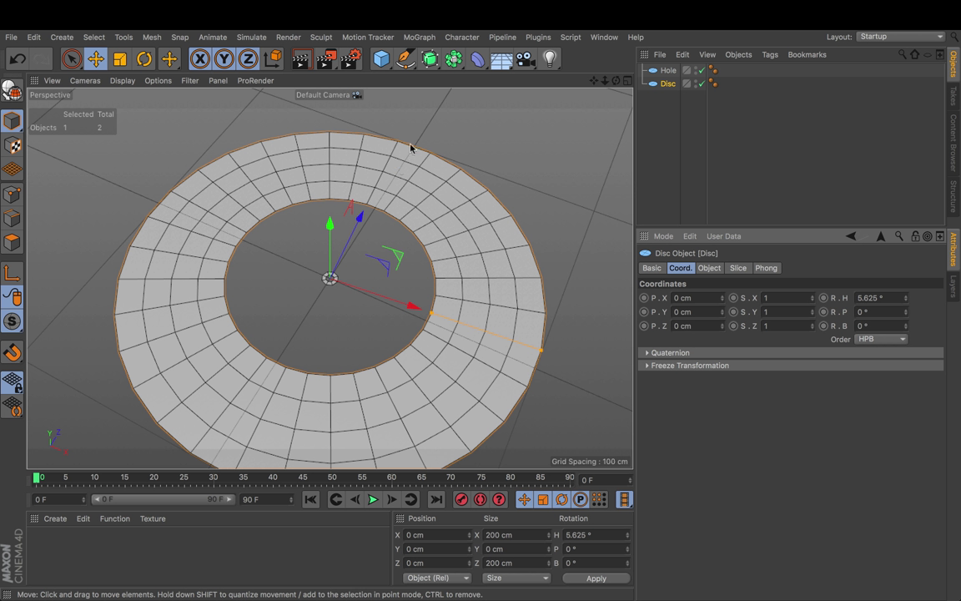
- Hide the perspective viewport's grid, and set the large Disc to 8 disc segments and 64 rotation segments
click(190, 80)
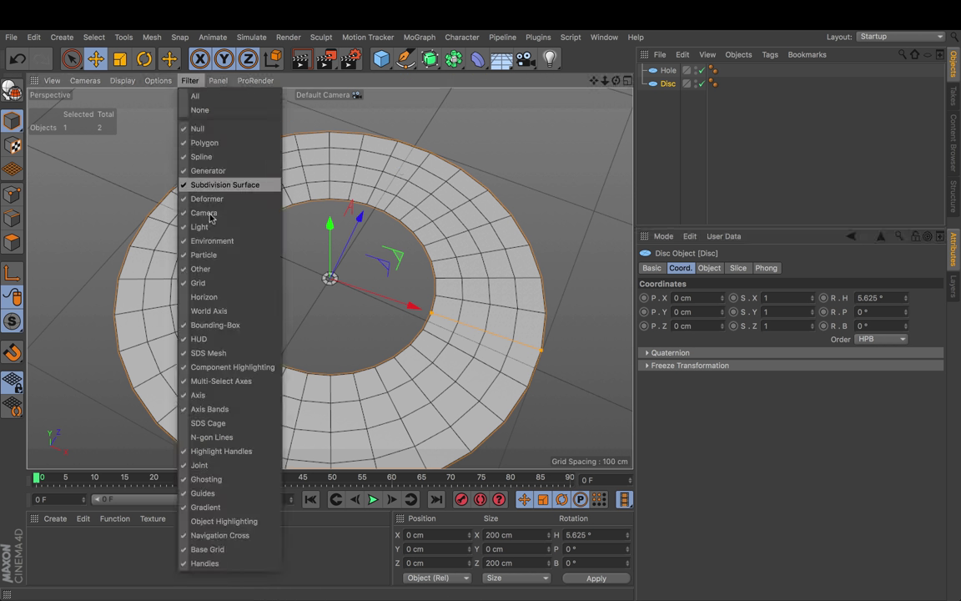
click(208, 282)
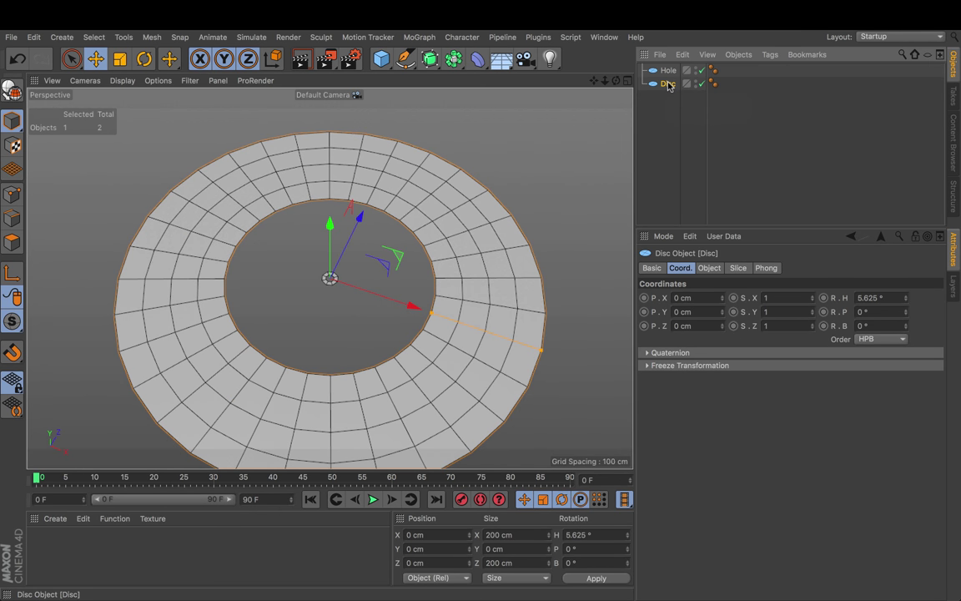
click(709, 269)
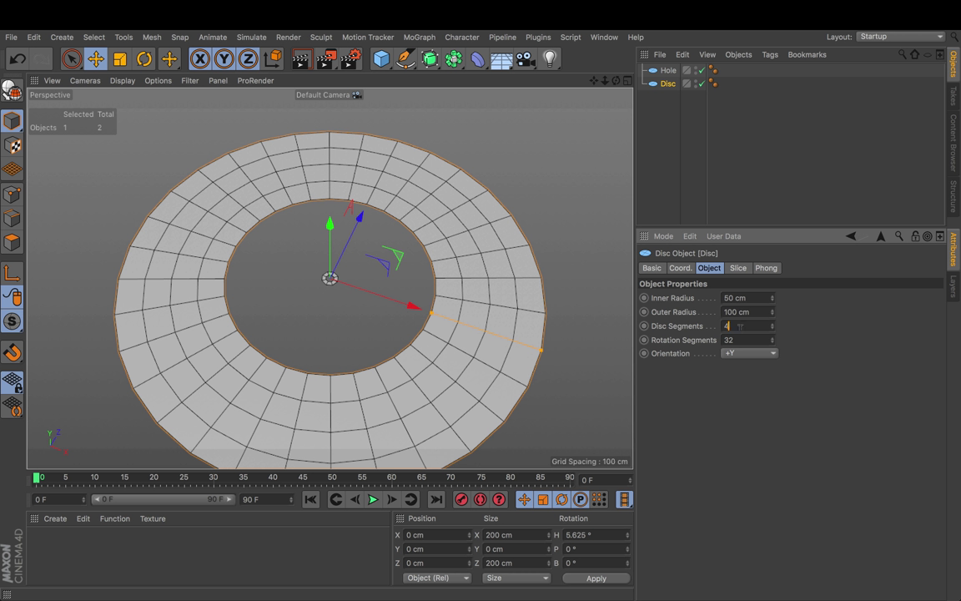
key(BackSpace)
text(8)
key(Tab)
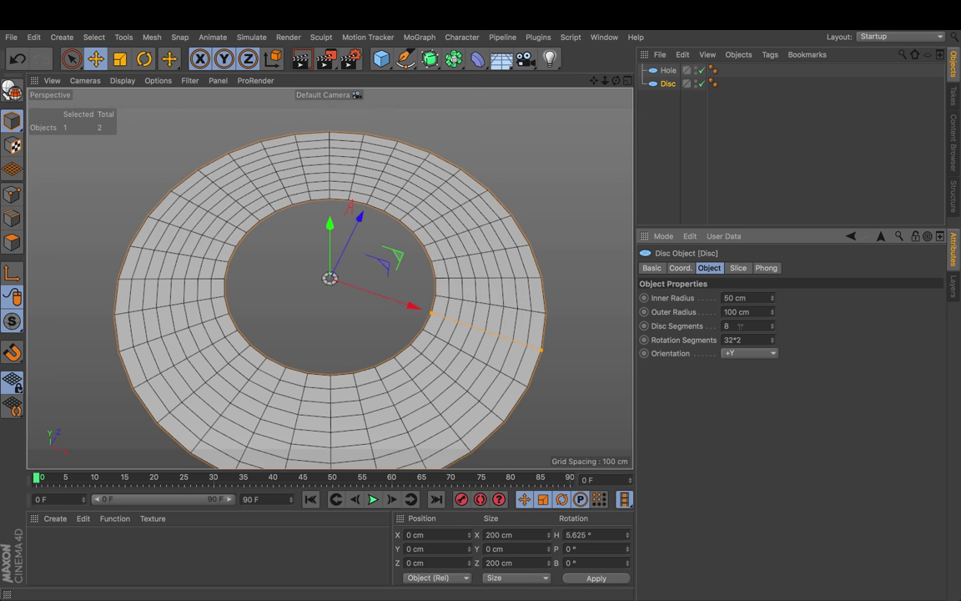
key(Return)
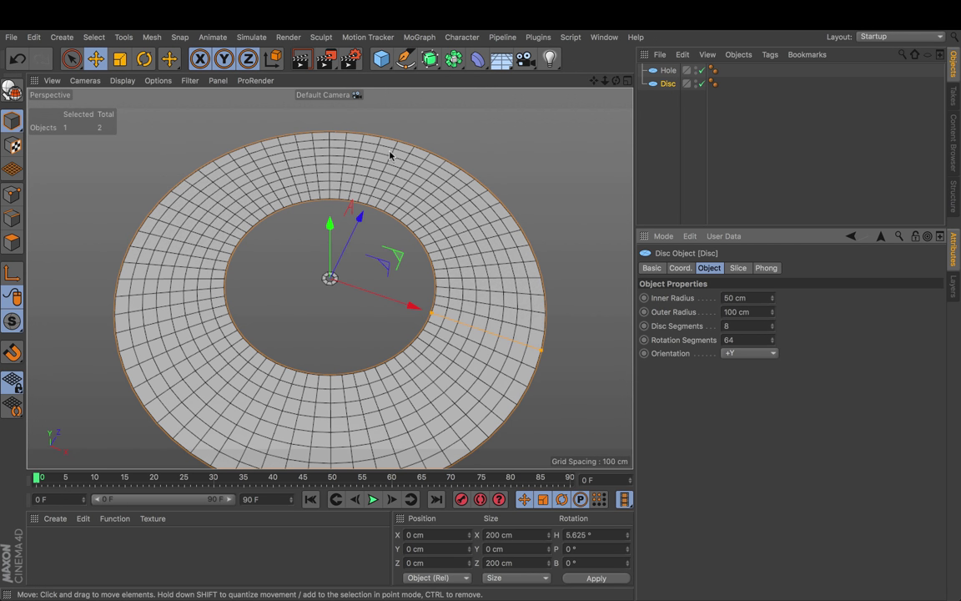
- Enable snapping with Vertex Snap and move the Hole disc along Z onto the ring at 56.25 cm
click(659, 72)
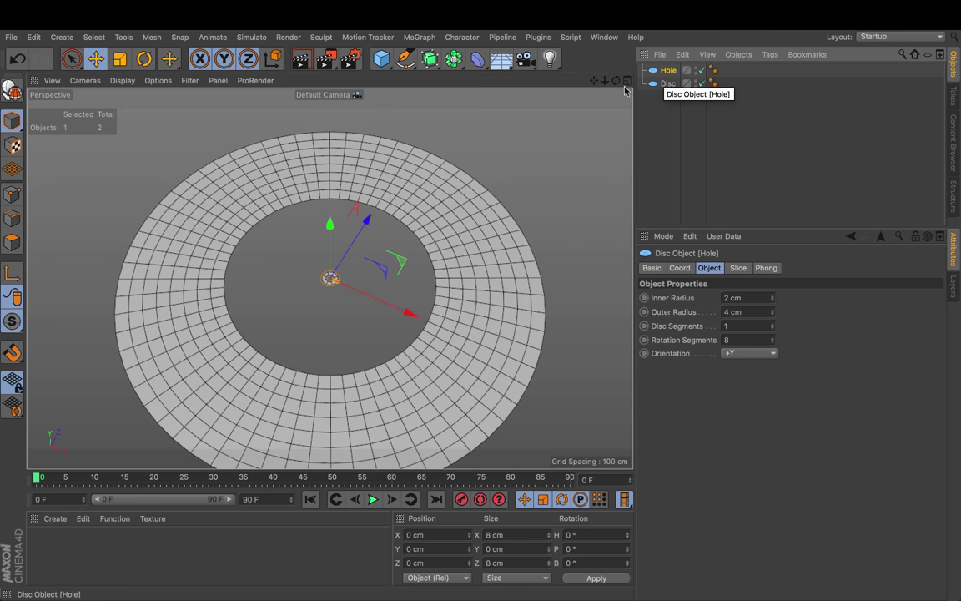
click(11, 351)
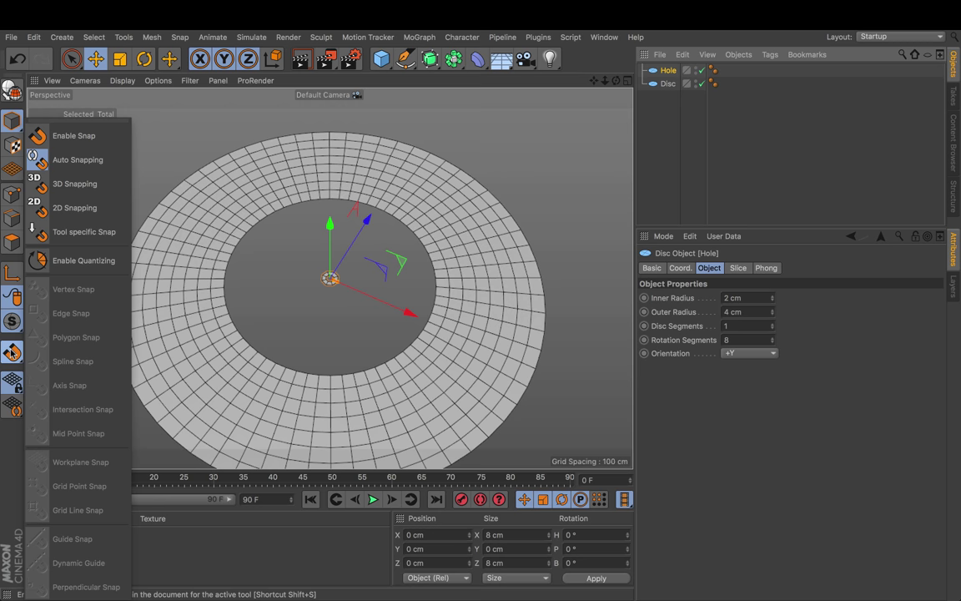
drag(86, 147, 89, 113)
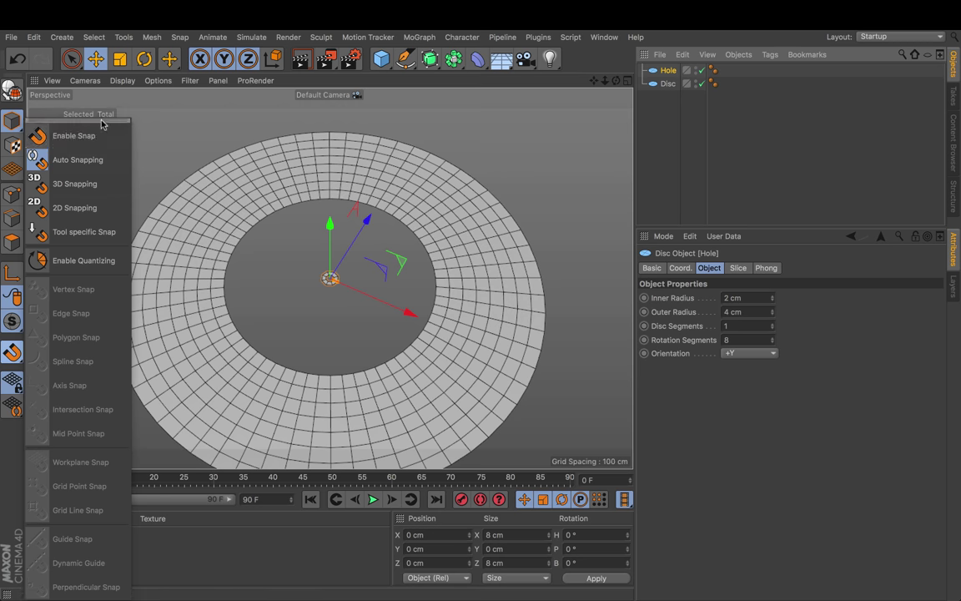
click(90, 131)
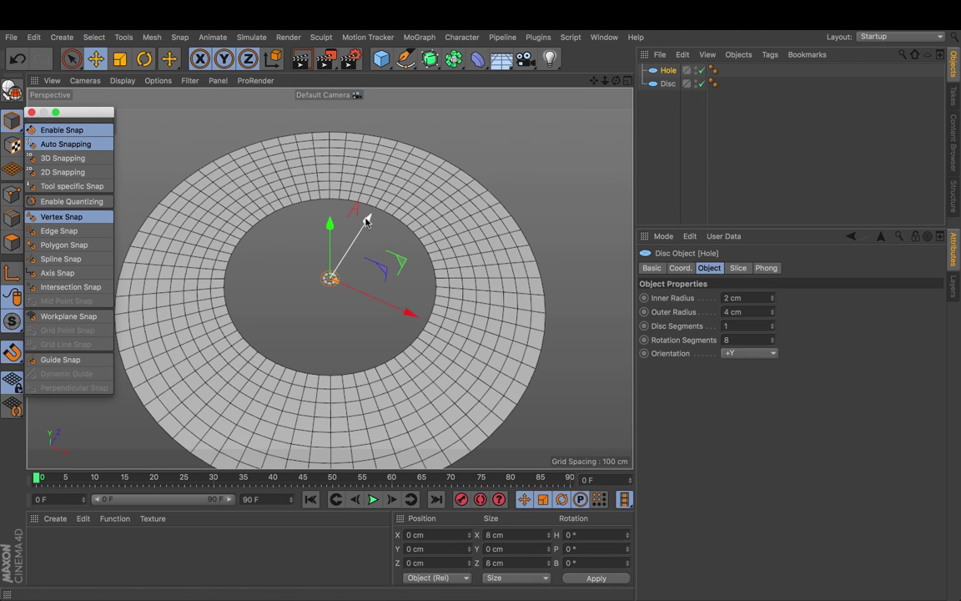
drag(365, 220, 422, 150)
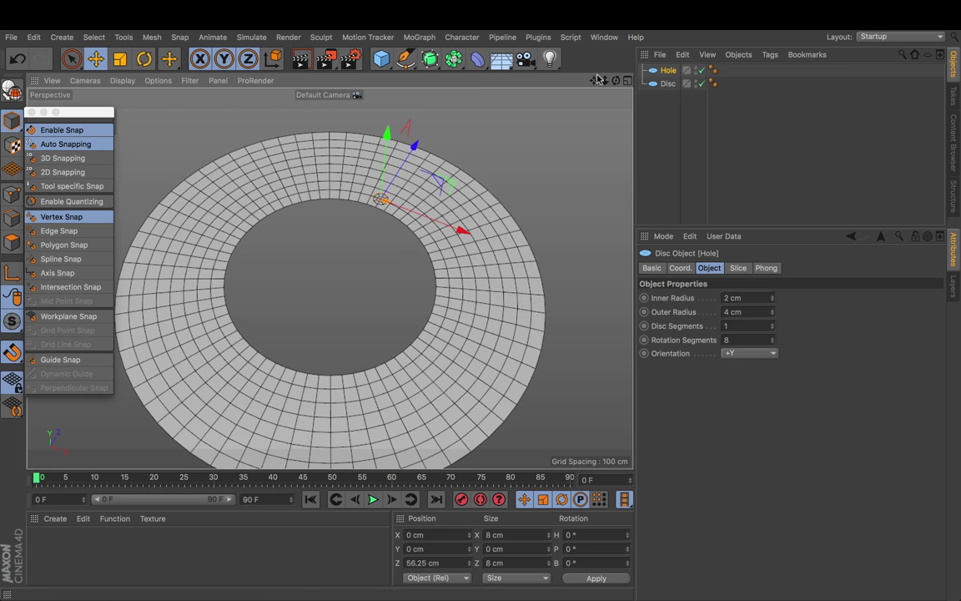
- Duplicate the Hole disc three times along Z at every second vertex, the outermost at 93.75 cm, and deselect everything
drag(599, 81, 582, 86)
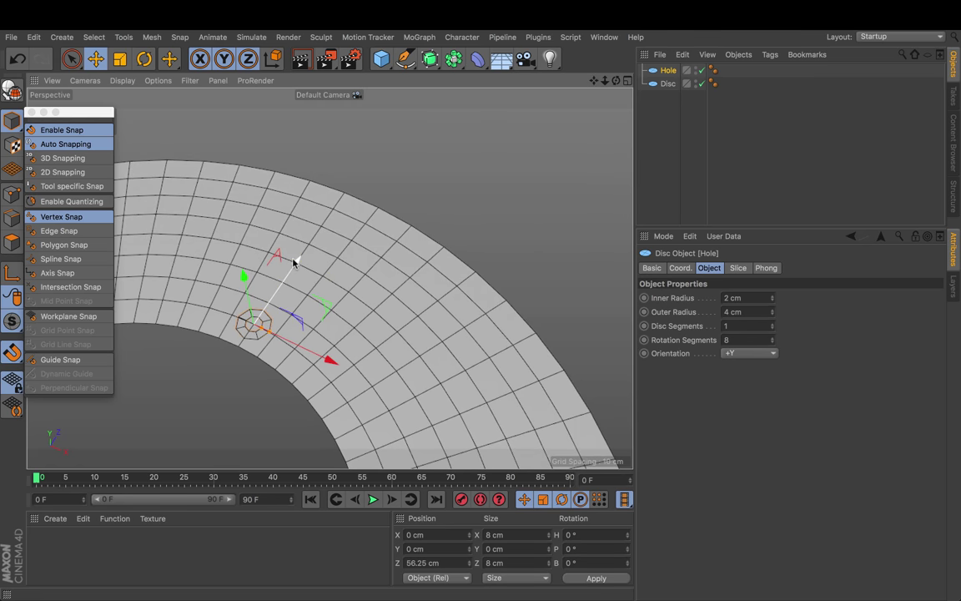
ctrl+drag(293, 262, 373, 157)
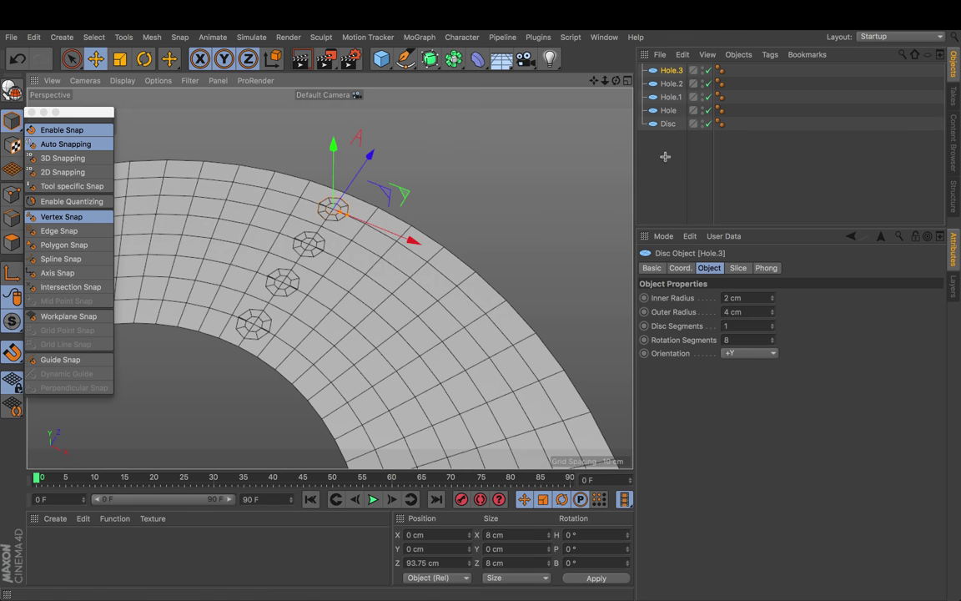
click(395, 197)
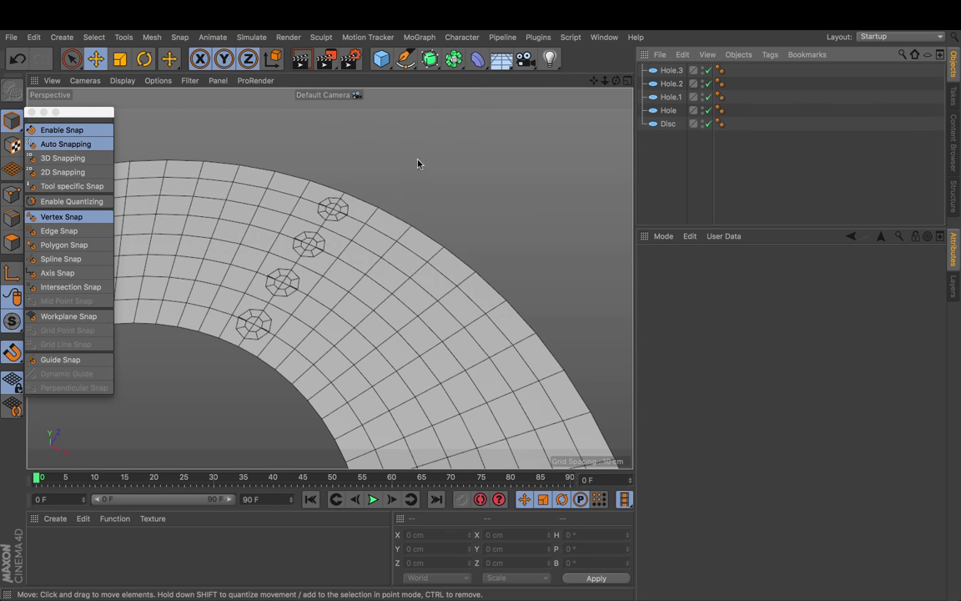
- Turn off snapping, close its palette, and make the large Disc editable
click(668, 124)
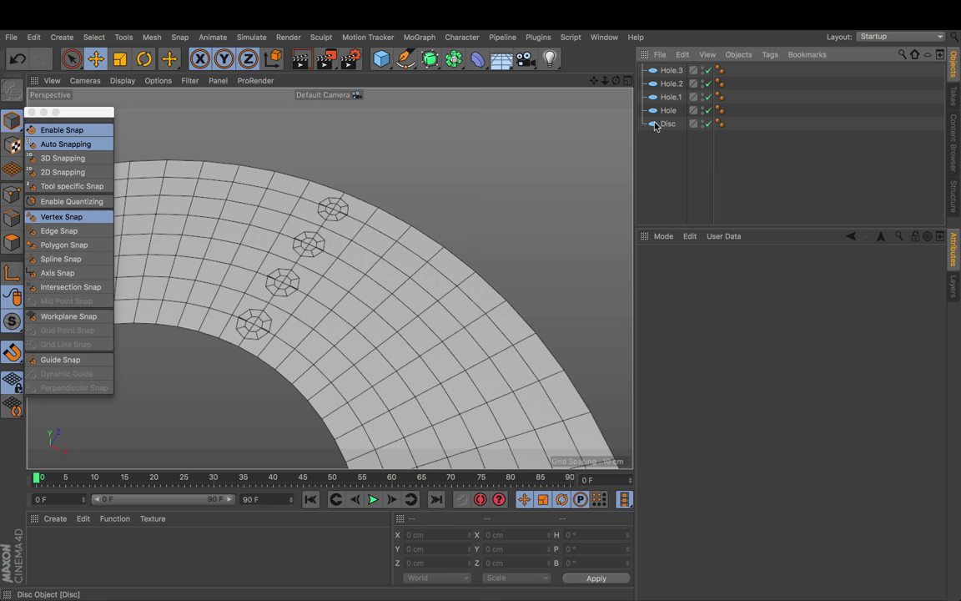
click(49, 131)
click(31, 112)
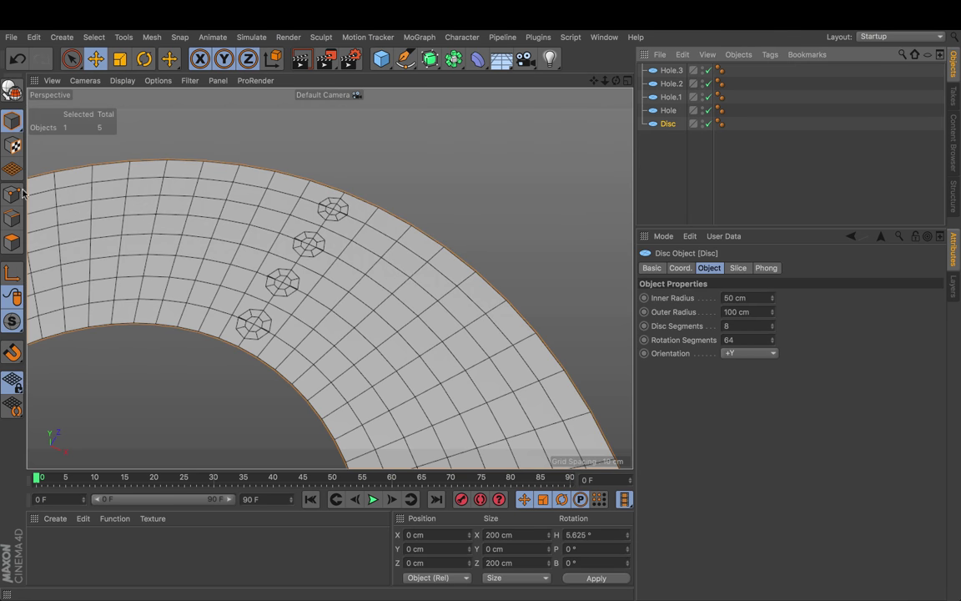
click(11, 90)
- Select the four-polygon groups under the first and third holes from the inner edge and Extrude Inner by about 0.92 cm
click(70, 58)
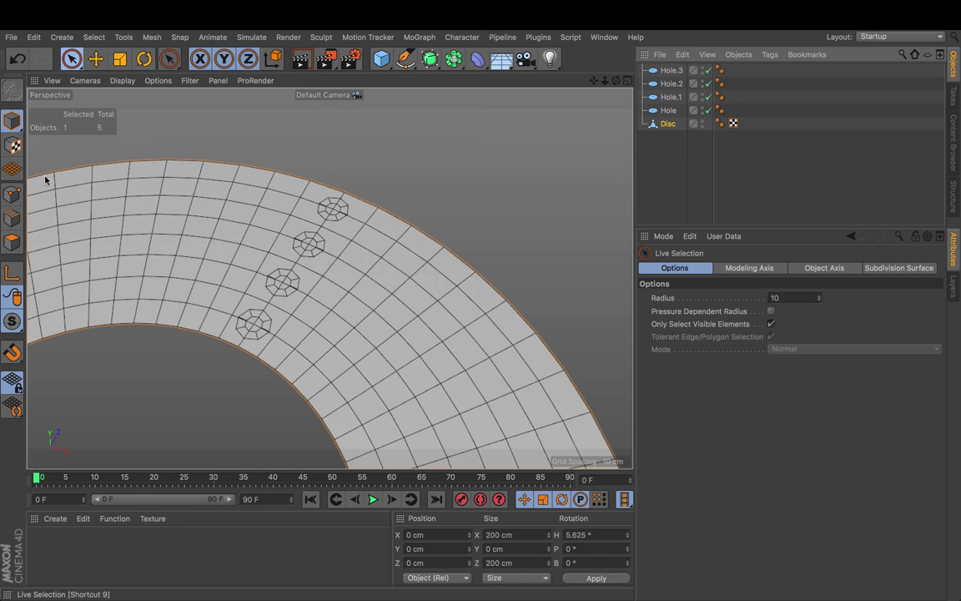
click(11, 242)
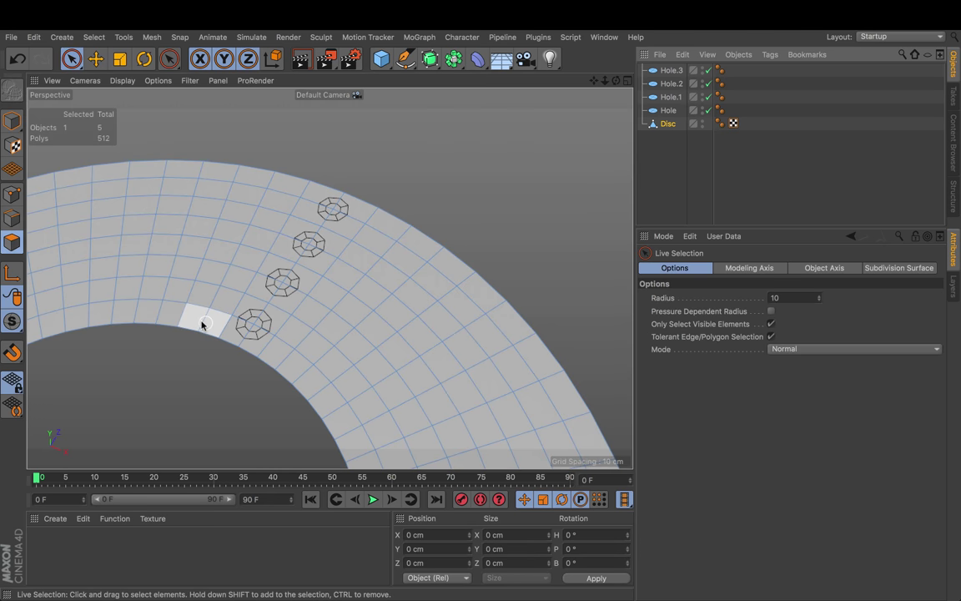
click(249, 326)
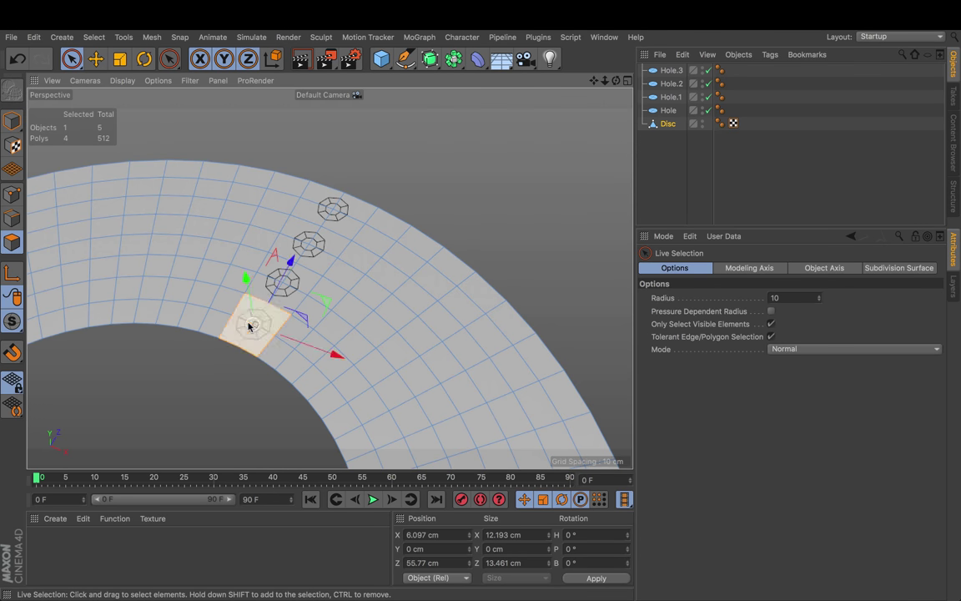
shift+click(306, 248)
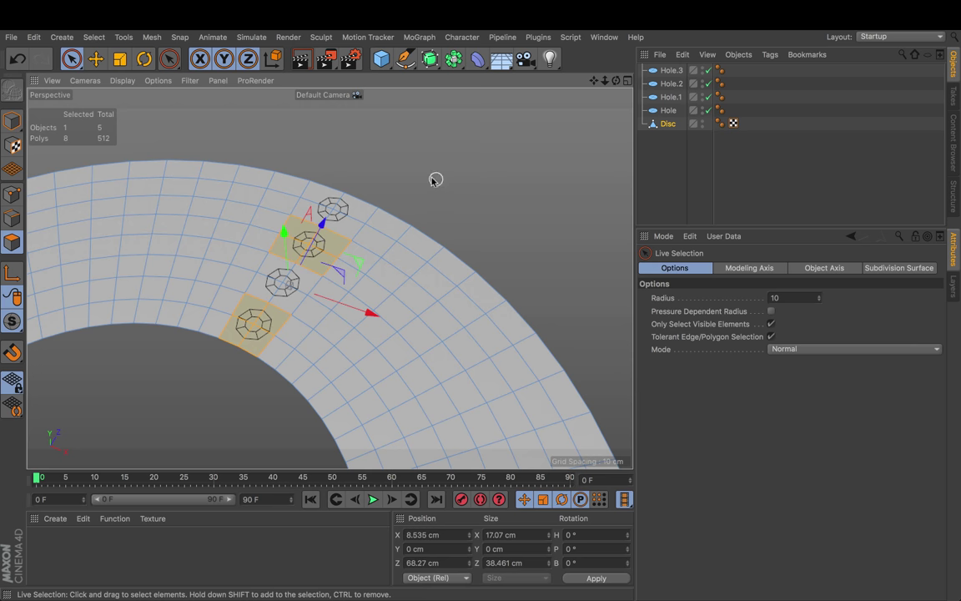
right_click(434, 180)
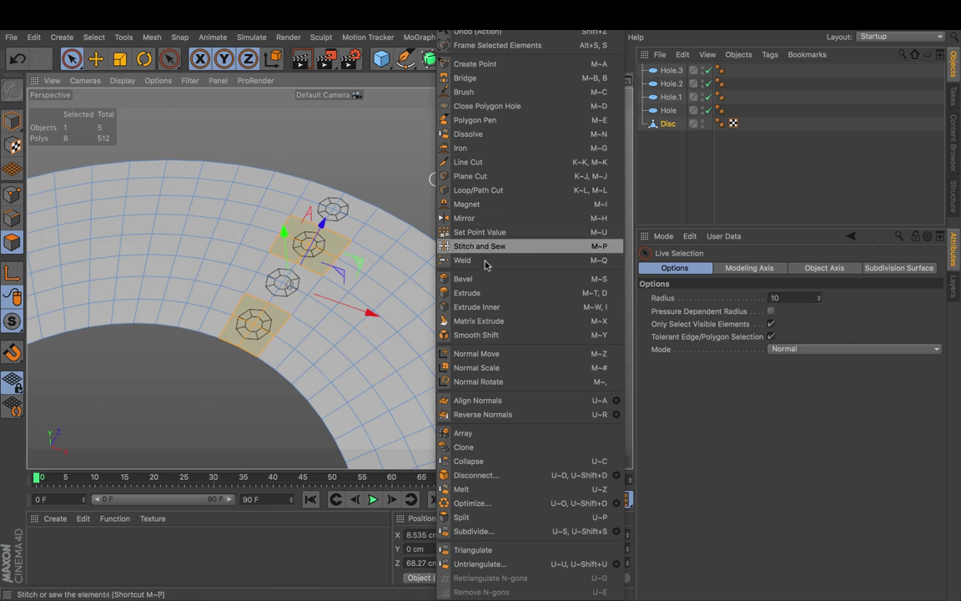
click(478, 299)
mouse_move(469, 147)
mouse_down()
mouse_move(451, 148)
mouse_move(462, 148)
mouse_up()
drag(357, 141, 361, 141)
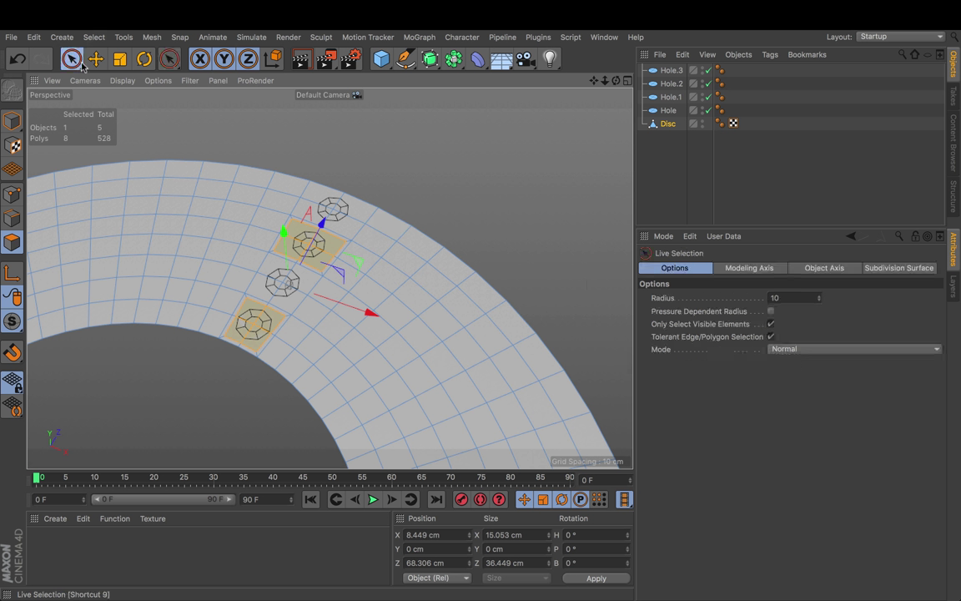
- Select the four-polygon groups under the second and fourth holes and apply Extrude Inner with a 0.923 cm offset
click(275, 283)
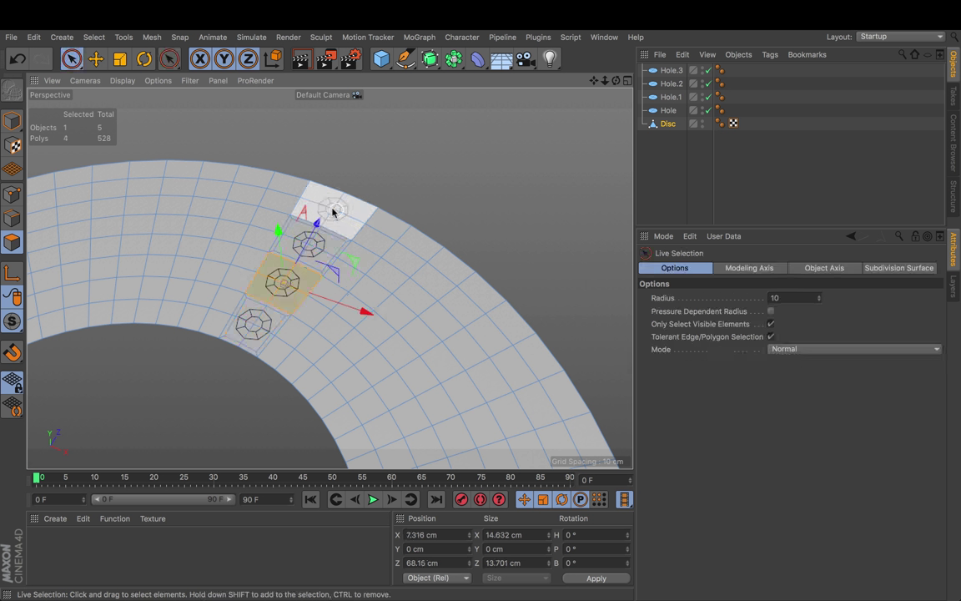
shift+click(325, 209)
right_click(457, 172)
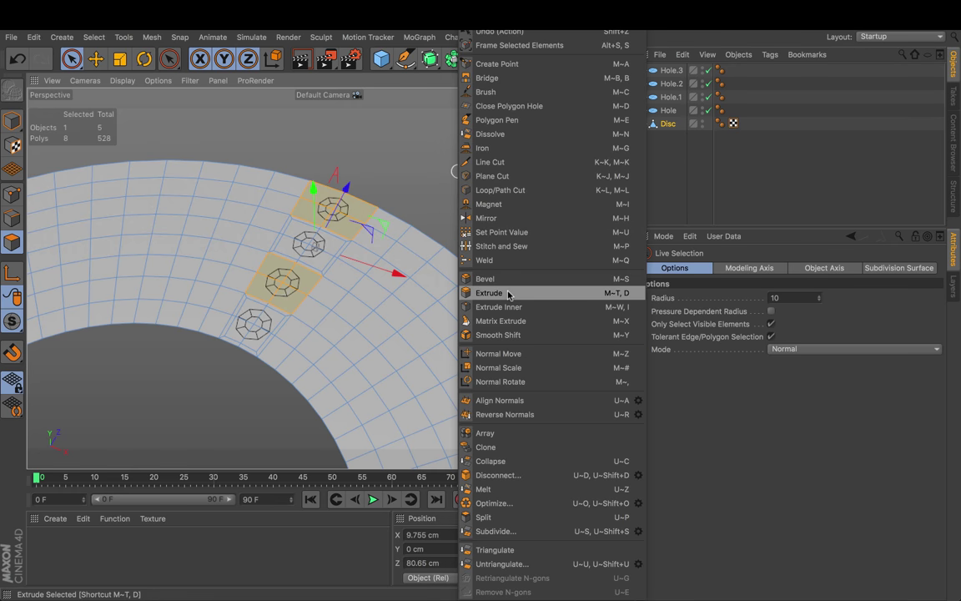
click(170, 58)
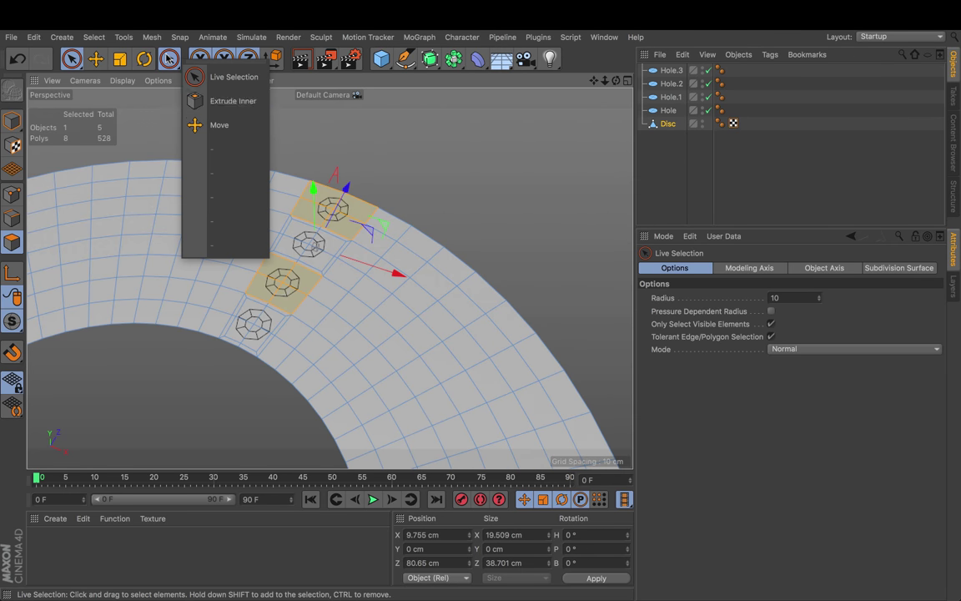
click(231, 102)
click(676, 380)
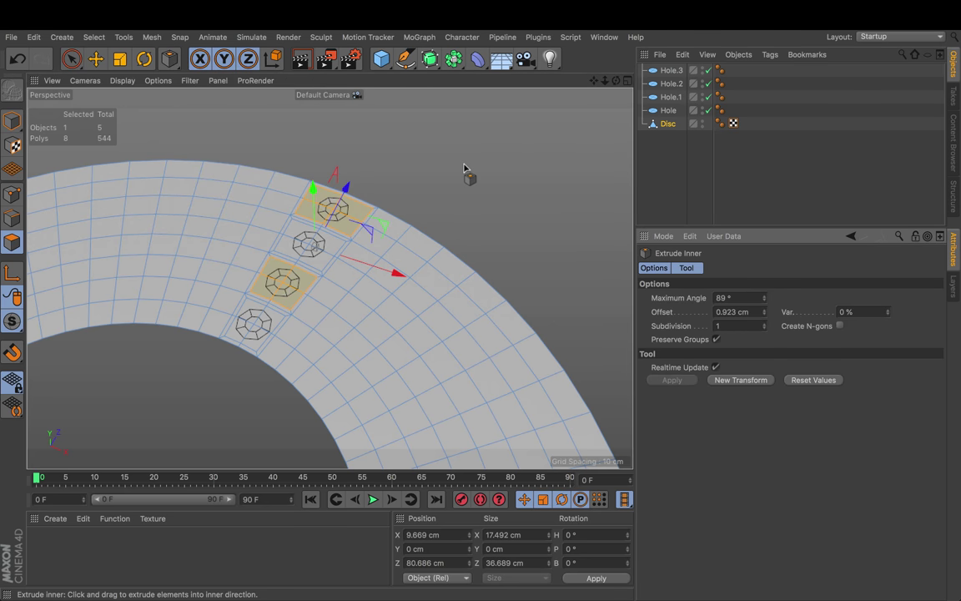
- Delete the inset polygons under all four hole discs, leaving an opening around each one
key(Delete)
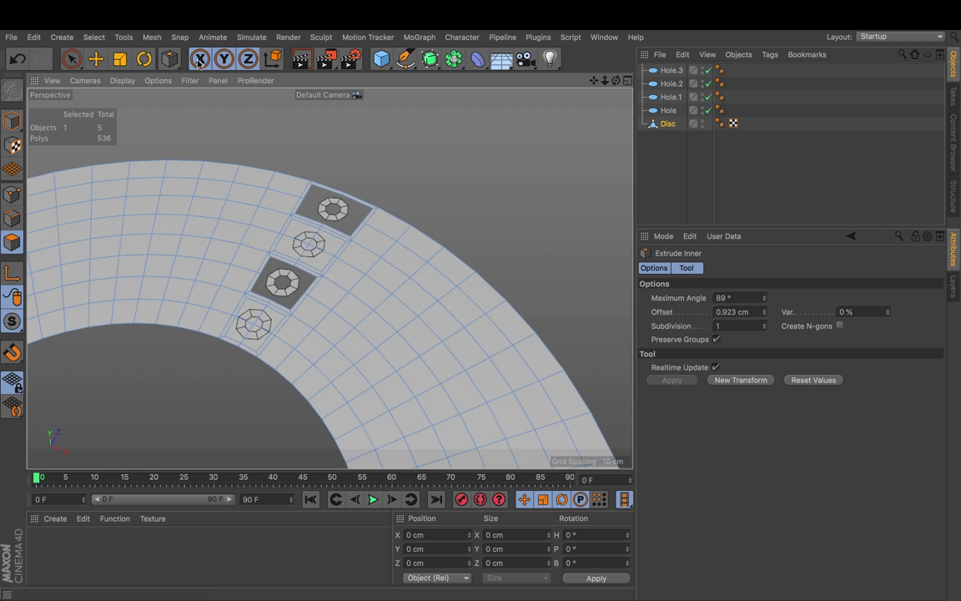
click(73, 59)
click(299, 240)
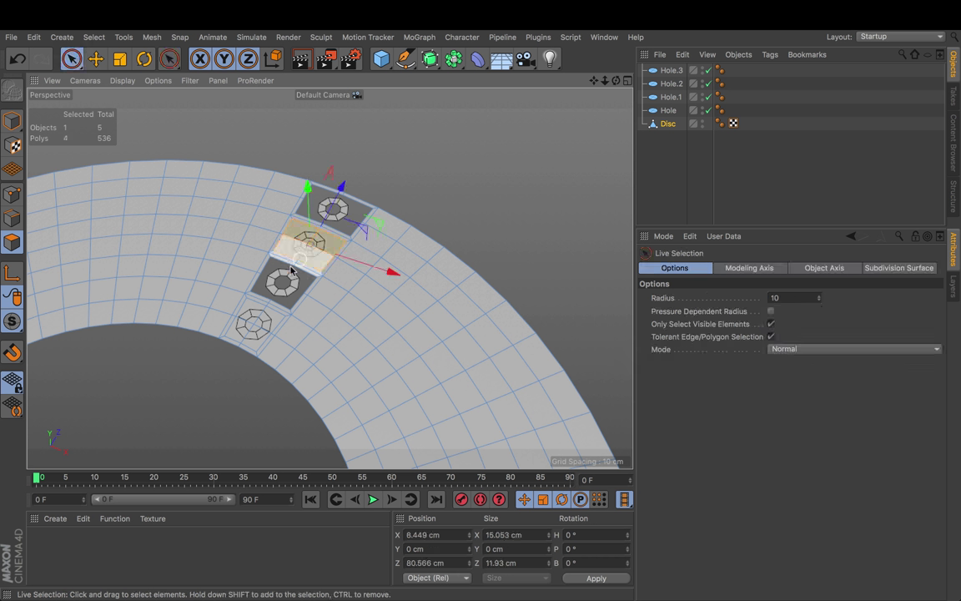
shift+click(252, 324)
key(Delete)
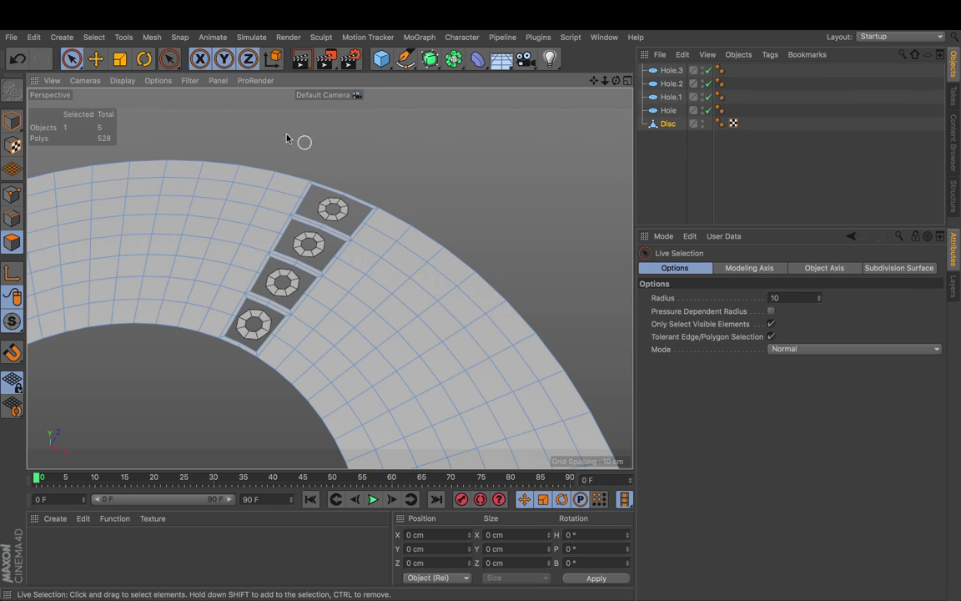
- Optimize the ring in point mode to remove the stray points at the centres of the four openings
click(13, 193)
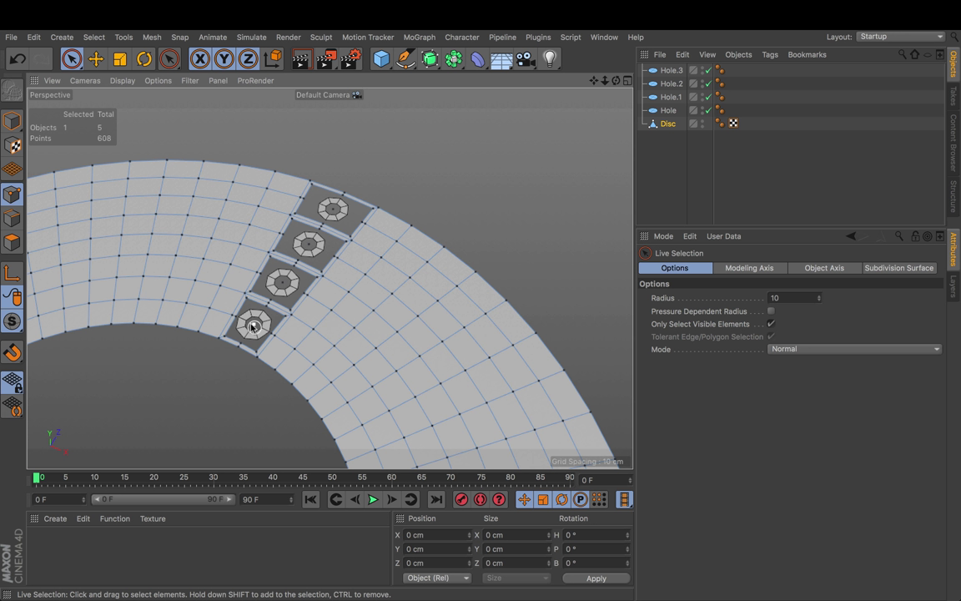
right_click(444, 170)
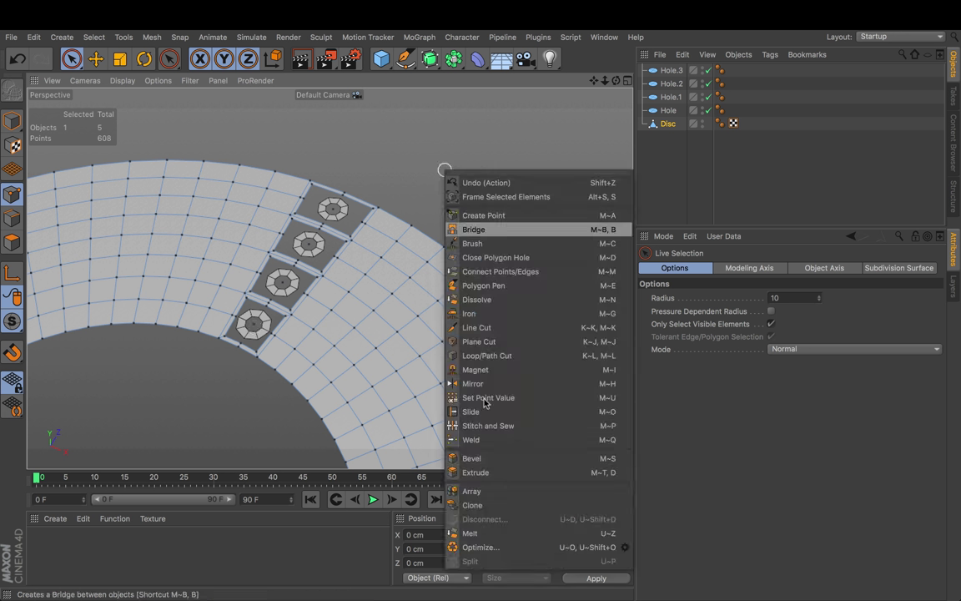
click(501, 545)
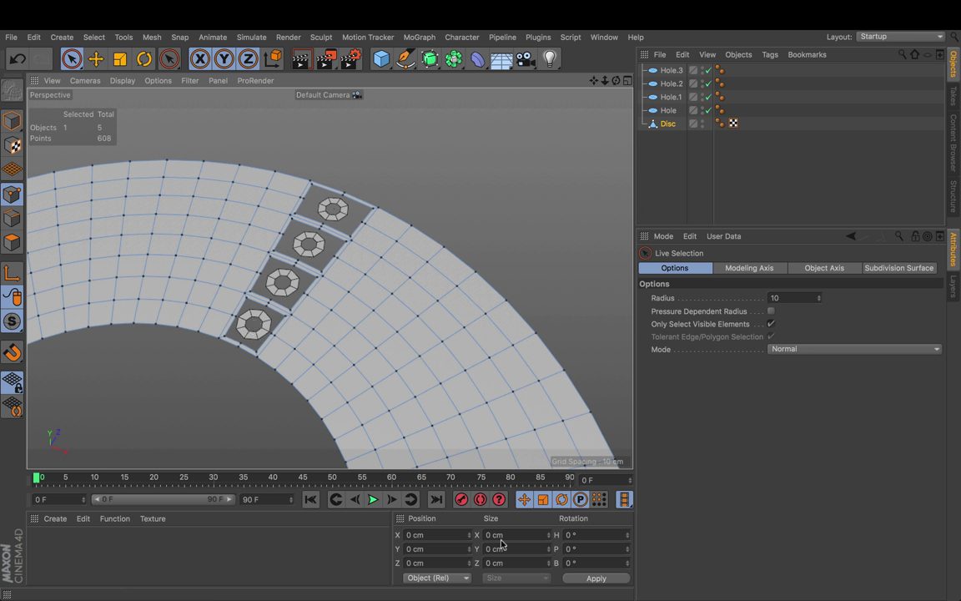
- Merge the ring and the four hole discs into one polygon object with Connect Objects + Delete
shift+click(660, 70)
right_click(659, 69)
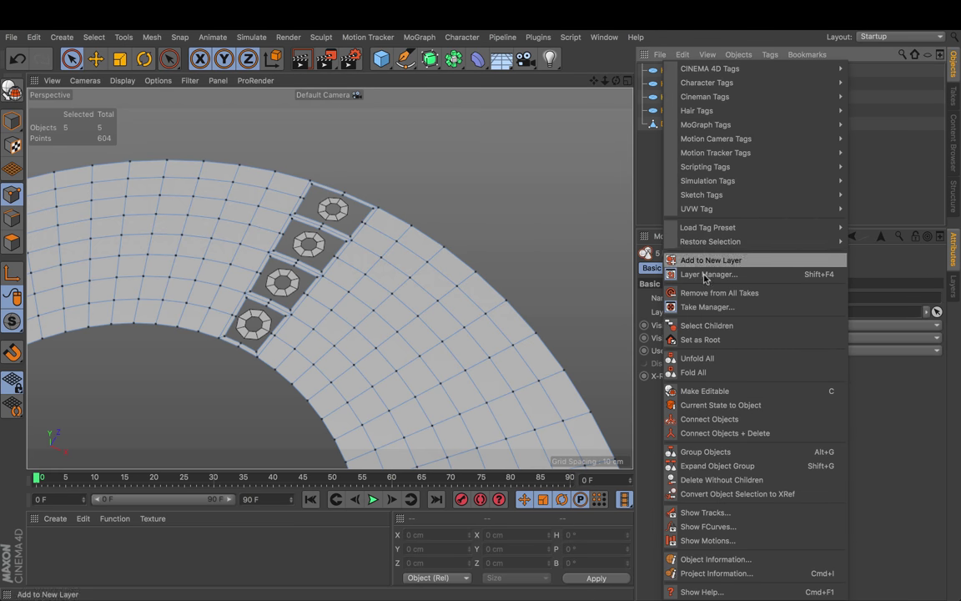
click(707, 434)
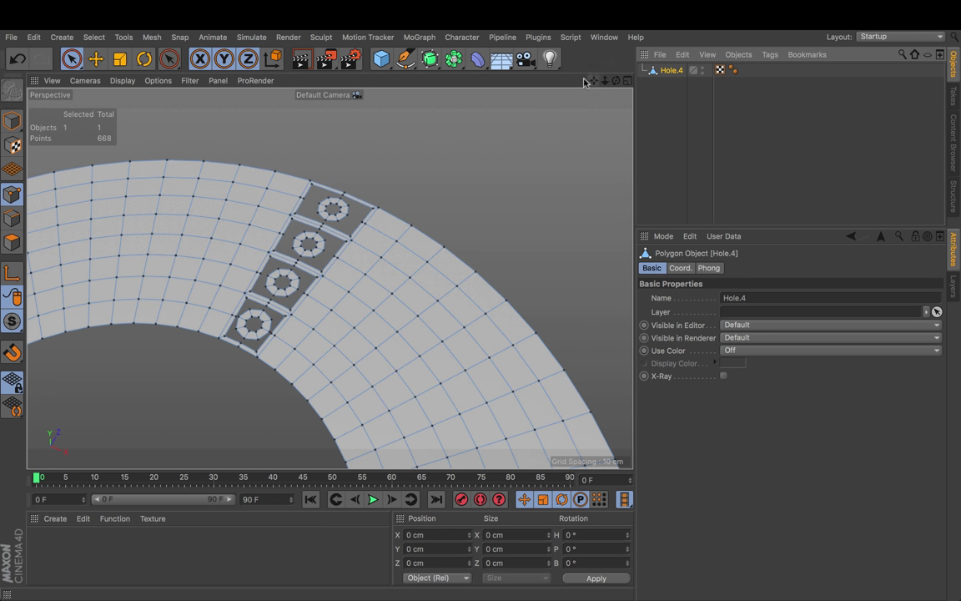
drag(604, 83, 688, 83)
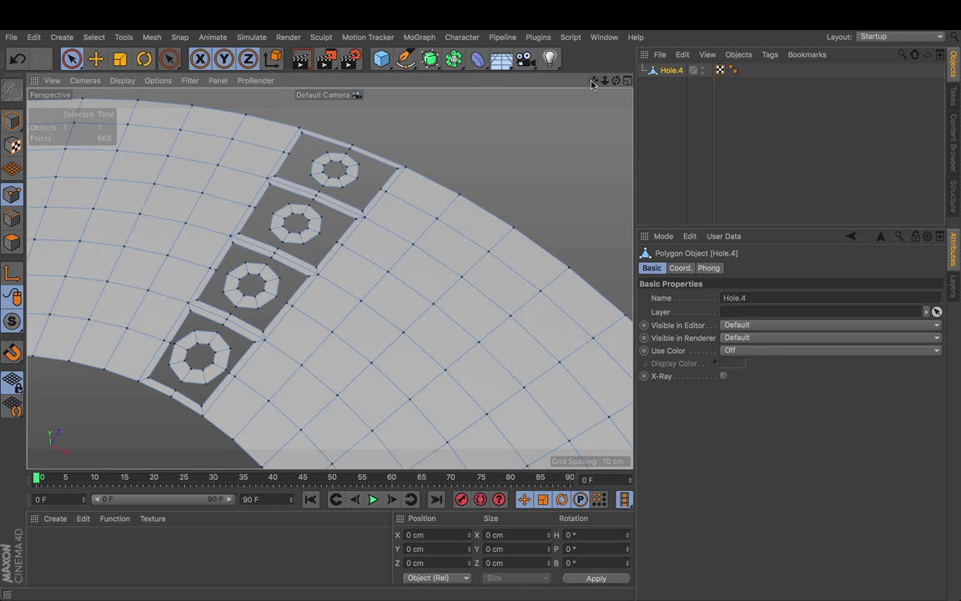
drag(593, 81, 659, 95)
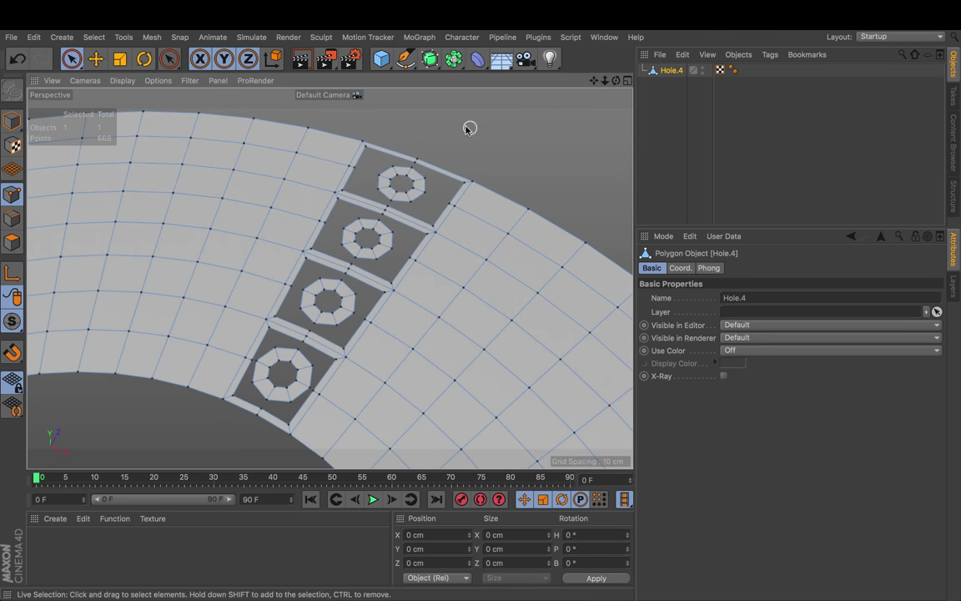
- Try to fill the opening around the outermost hole disc with Close Polygon Hole
right_click(429, 114)
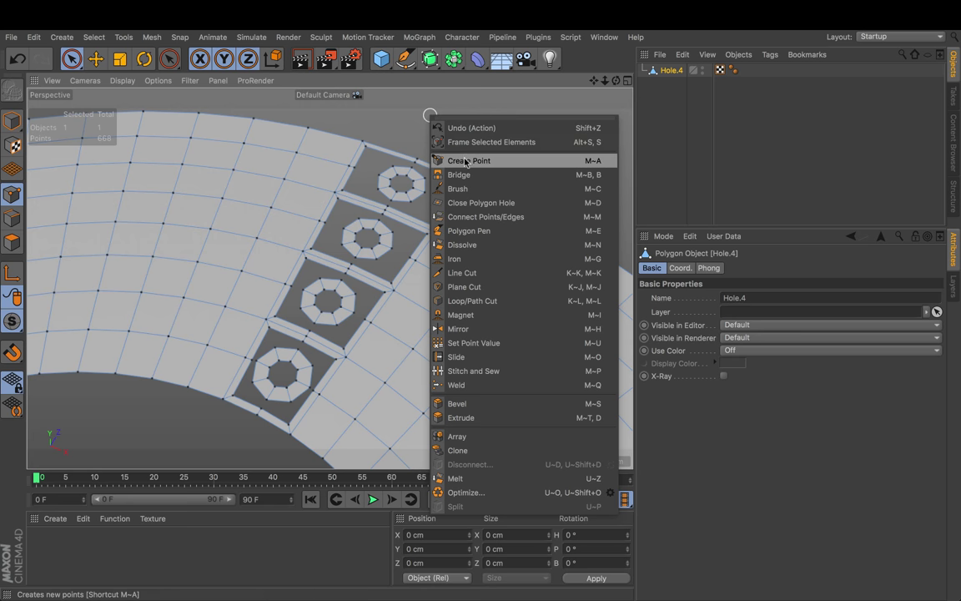
click(470, 202)
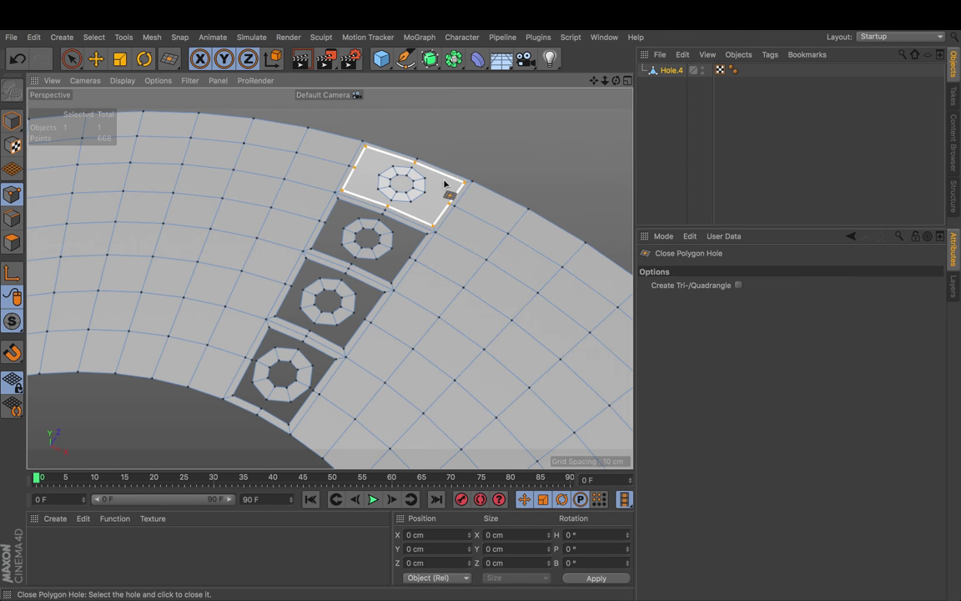
click(445, 185)
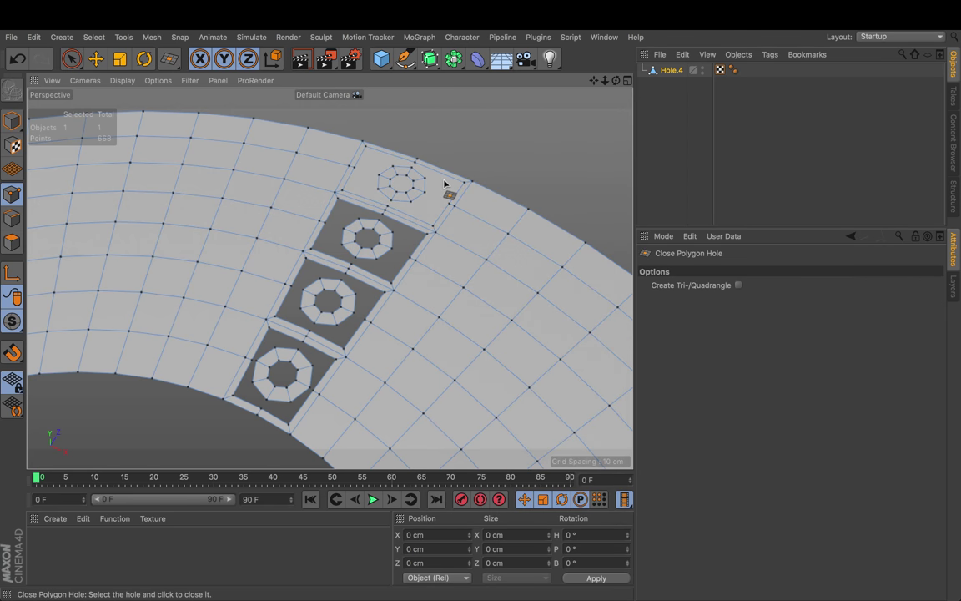
click(445, 185)
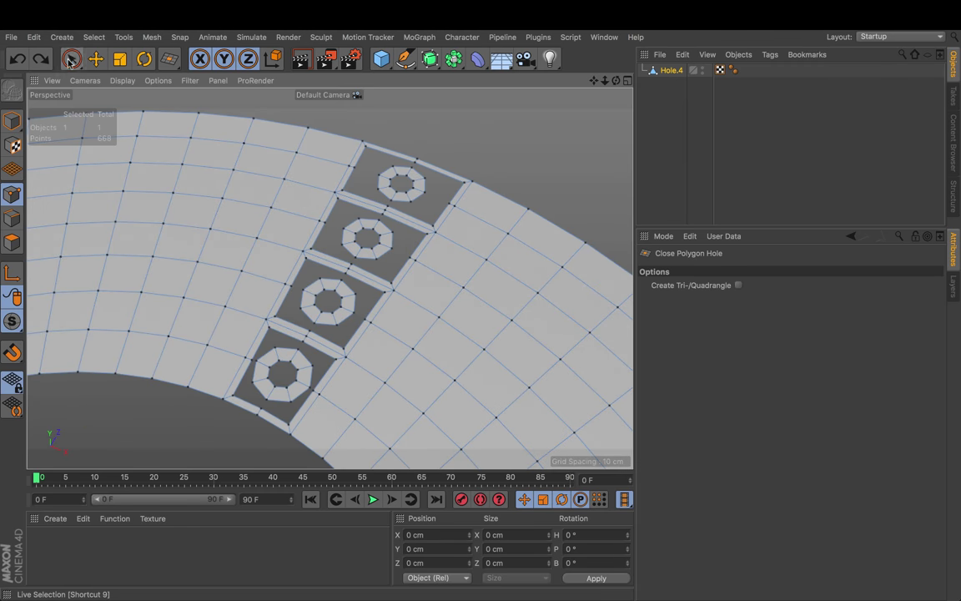
click(71, 61)
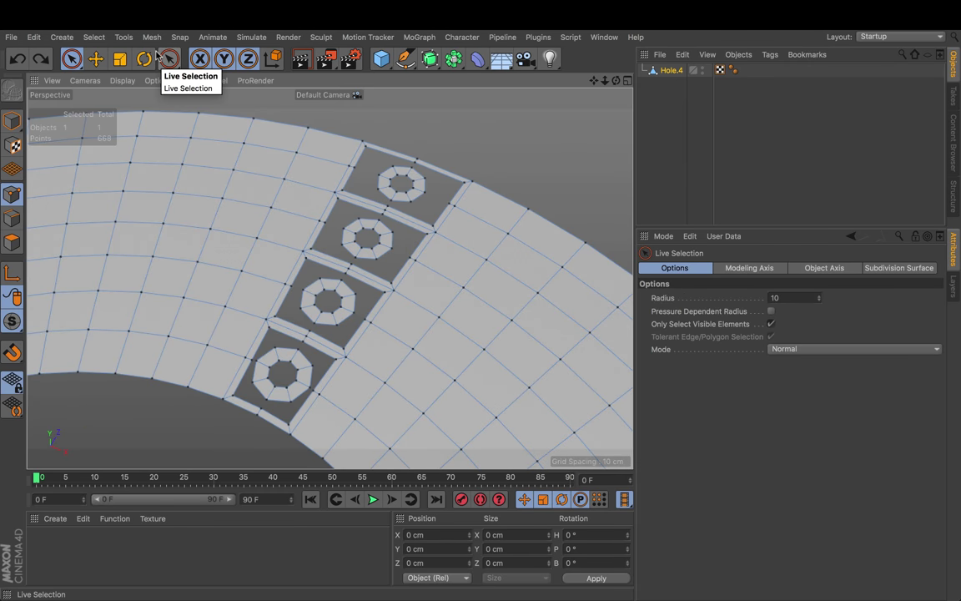
- Weld the boundary points of the outermost opening to the outer points of its hole disc with the Polygon Pen
click(151, 37)
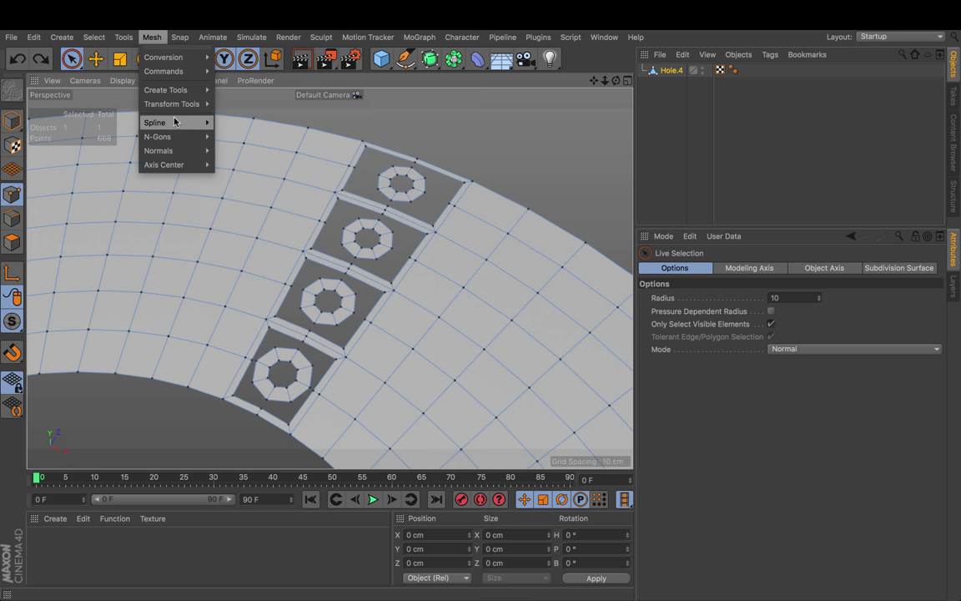
mouse_move(178, 93)
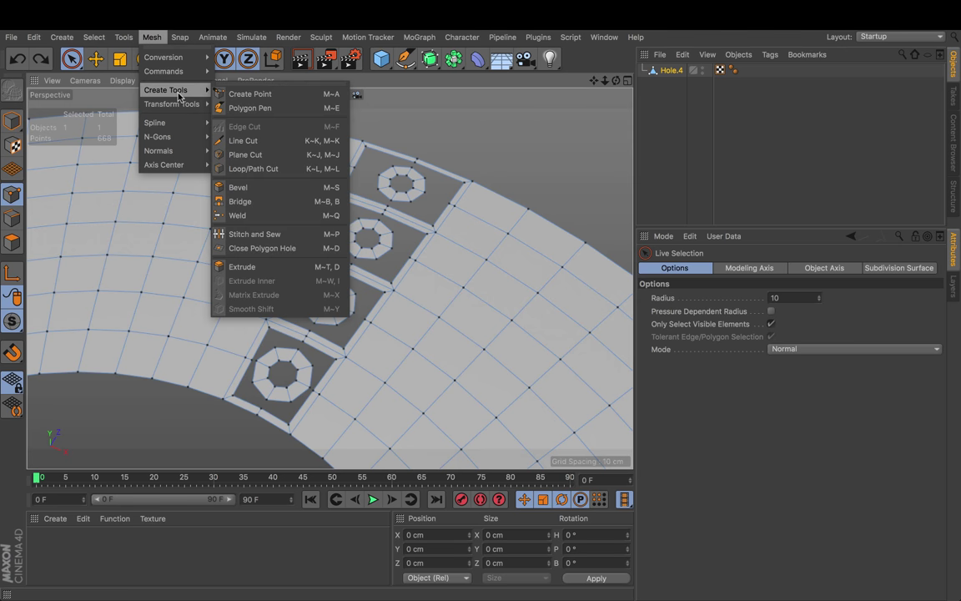
click(236, 108)
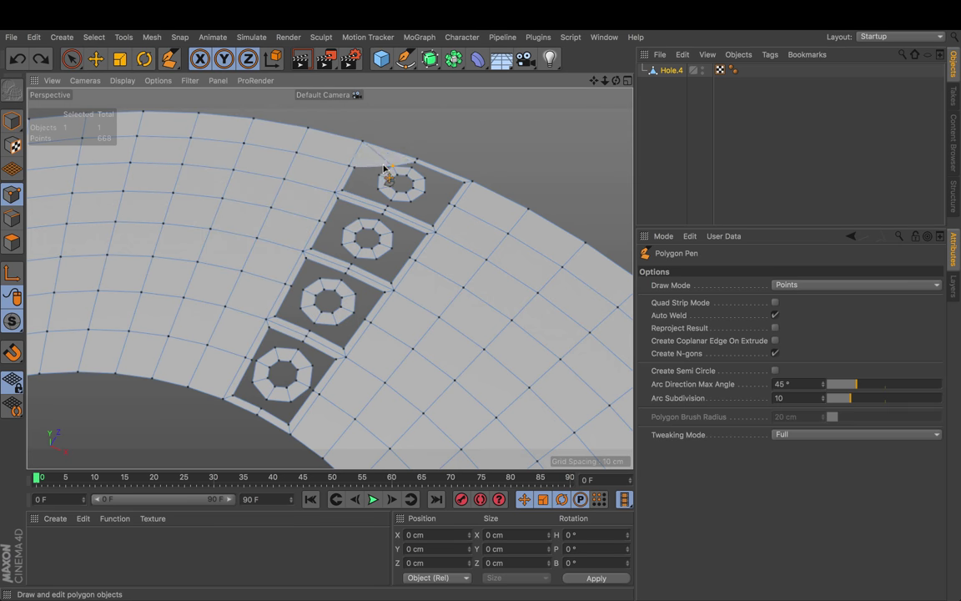
drag(384, 168, 404, 167)
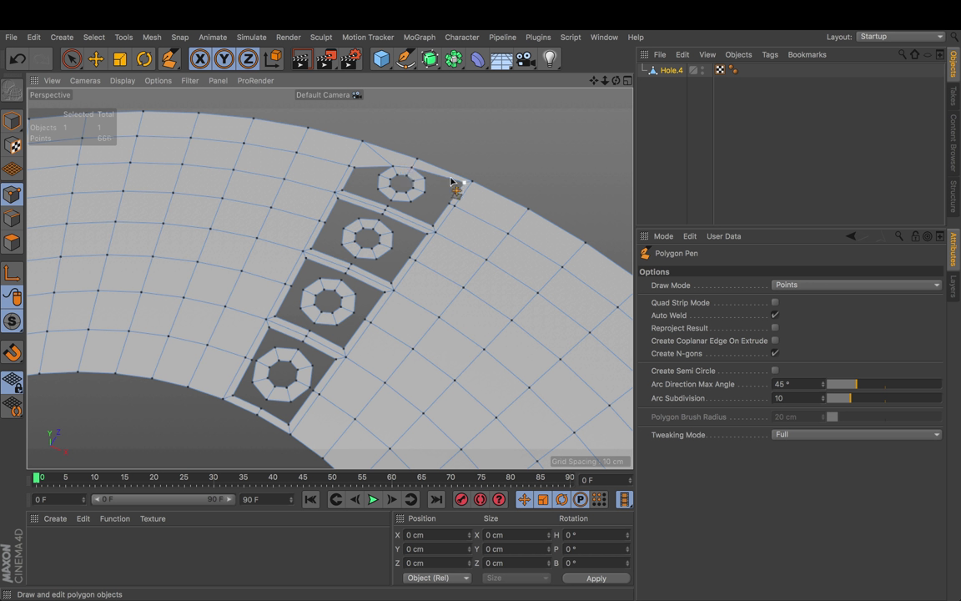
drag(456, 183, 406, 201)
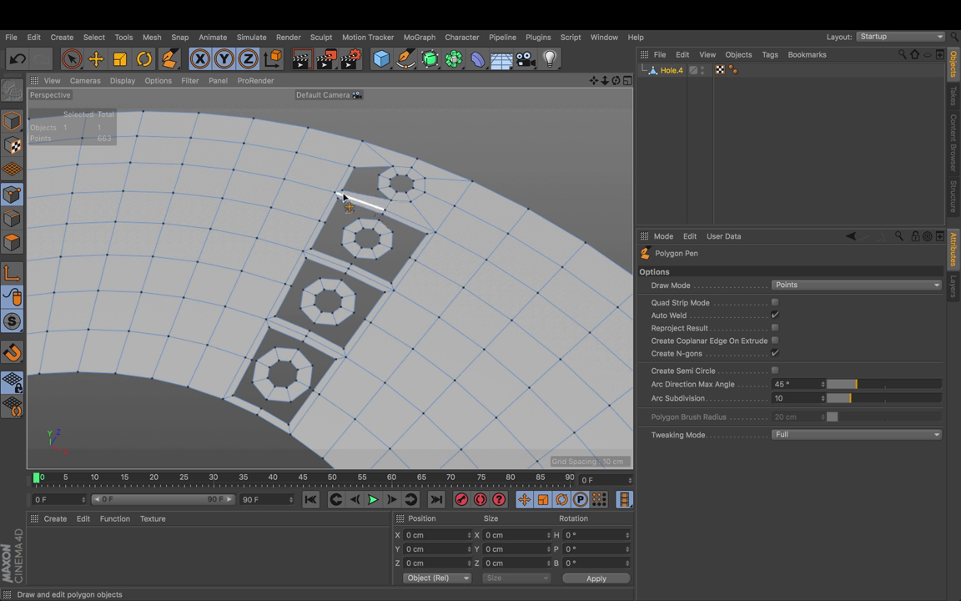
drag(337, 192, 353, 168)
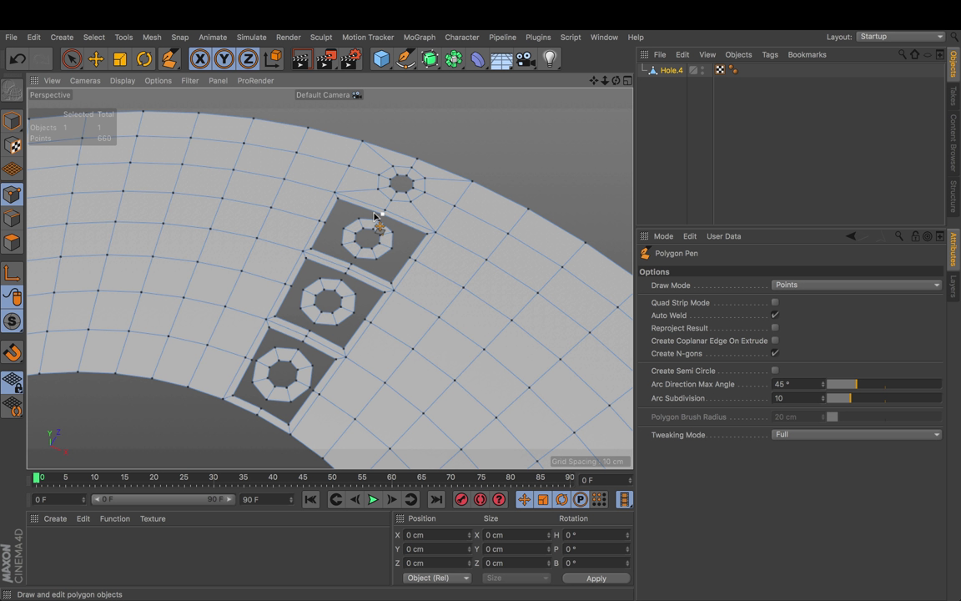
- Weld the boundary points of the second and third openings to the outer points of their hole discs
drag(421, 233, 336, 200)
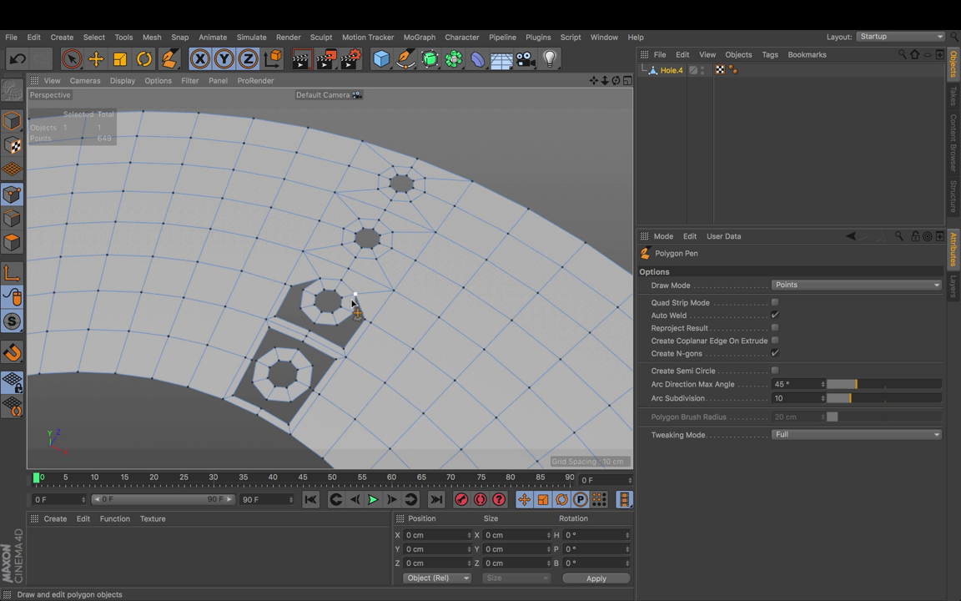
drag(355, 315, 292, 289)
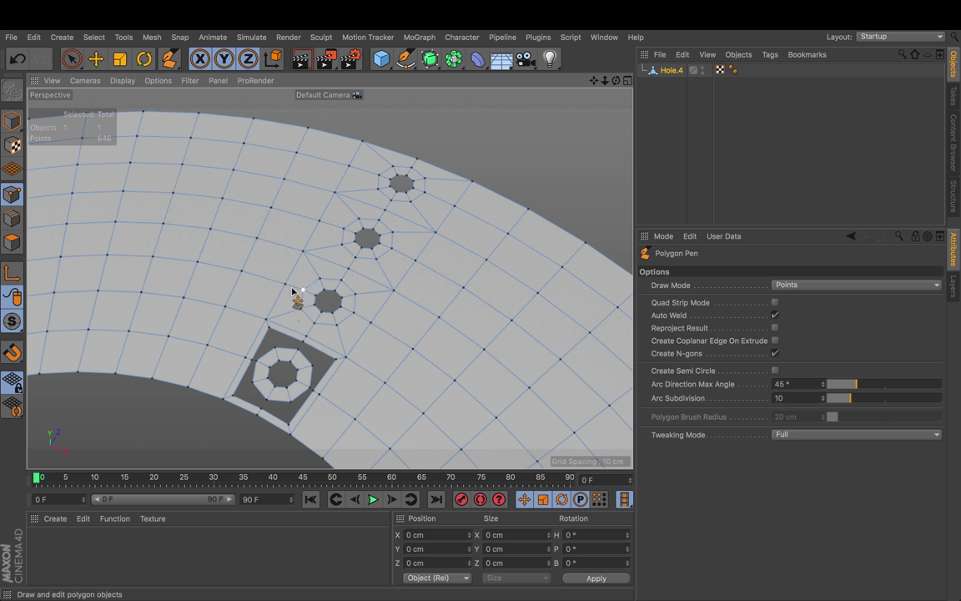
click(296, 289)
click(152, 258)
- Loop-select the innermost opening's boundary edges and its disc's outer edges to compare edge counts, and open the viewport HUD settings
click(12, 218)
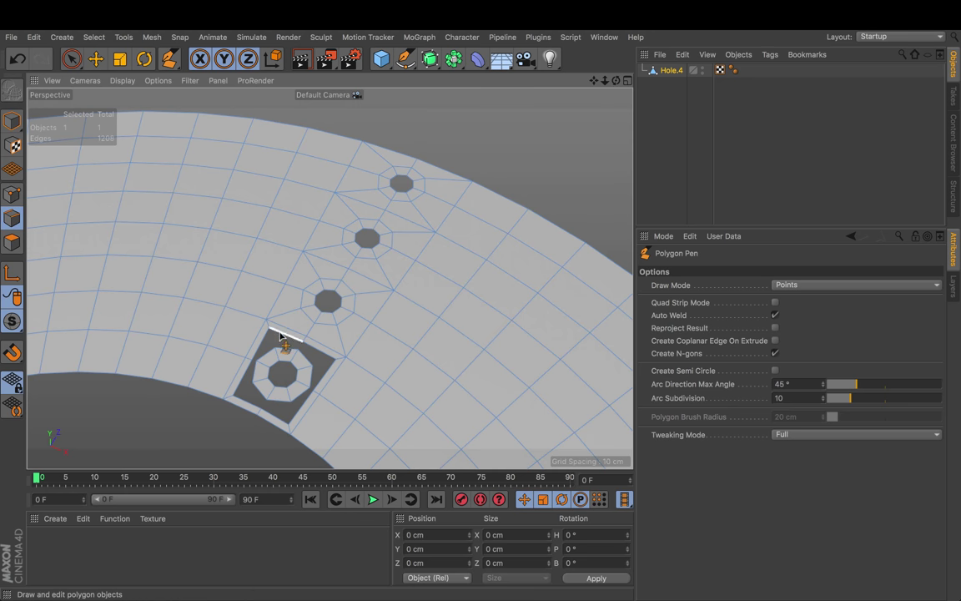
click(95, 36)
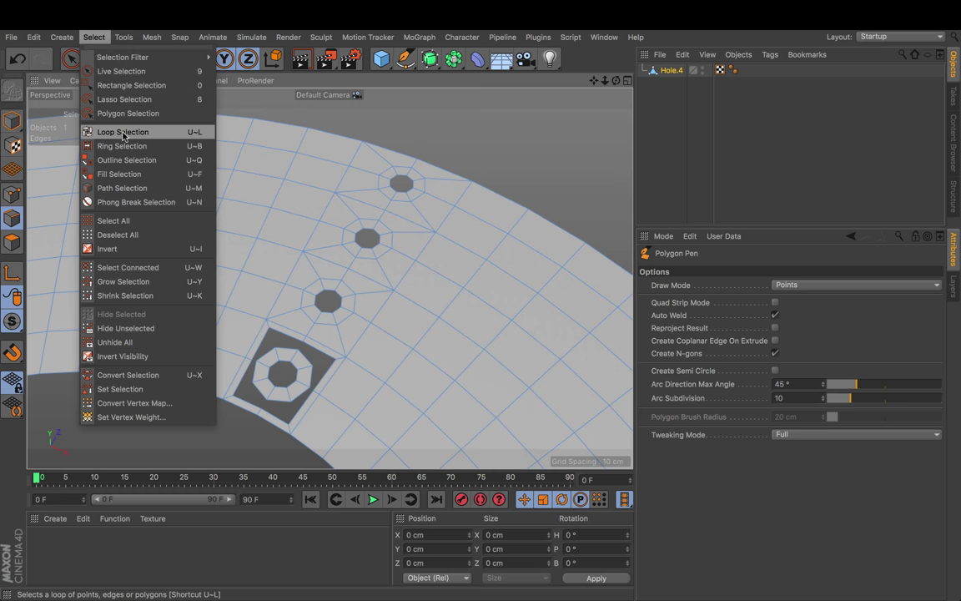
click(122, 131)
click(306, 347)
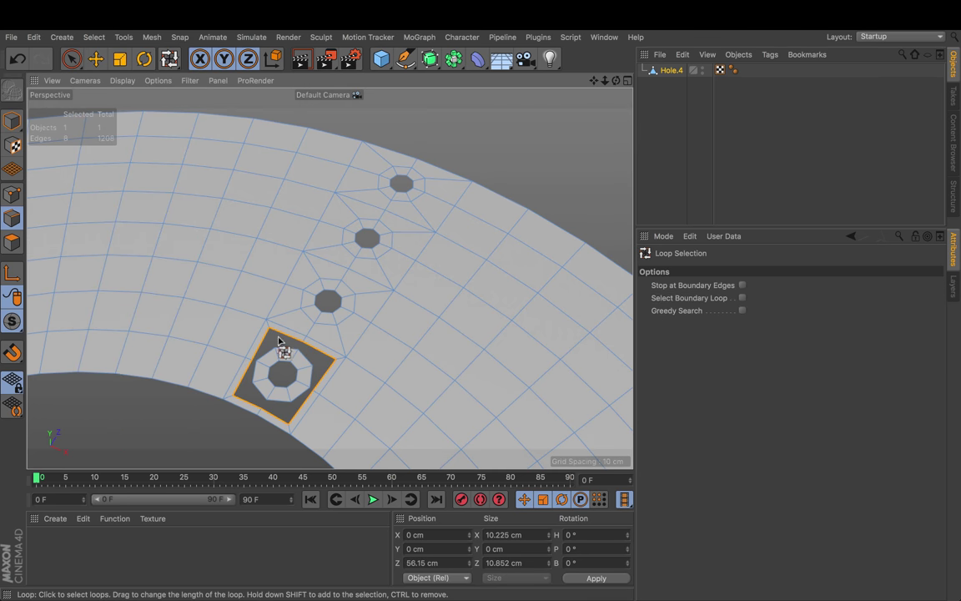
click(297, 360)
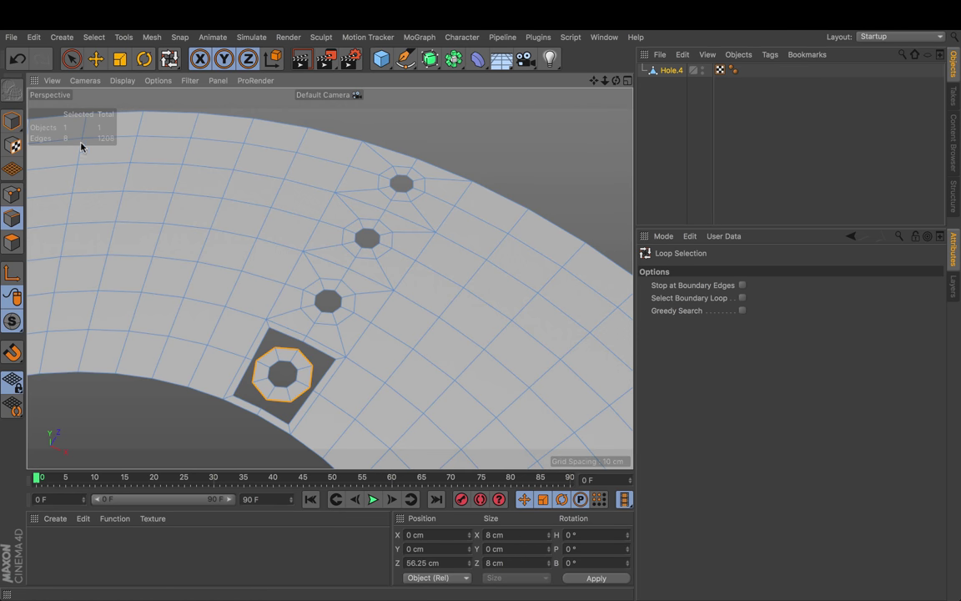
click(663, 236)
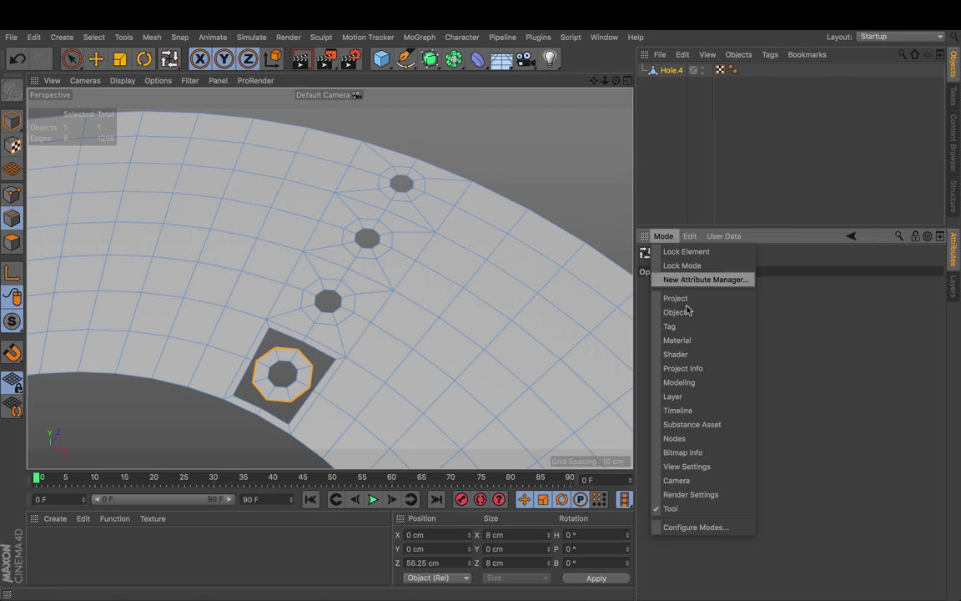
click(697, 467)
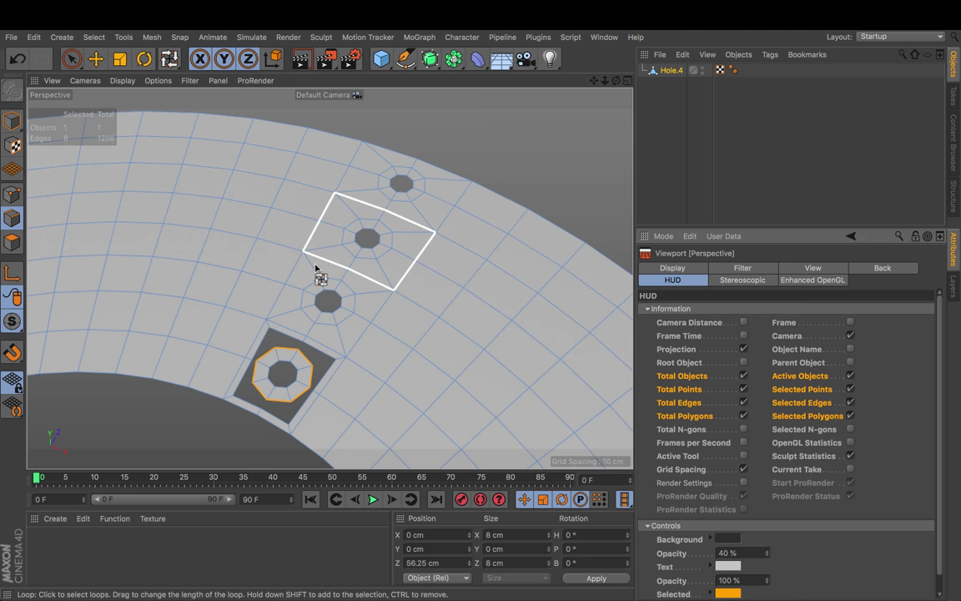
- Weld the innermost opening's boundary points to its hole disc's outer points with the Polygon Pen in point mode
click(15, 192)
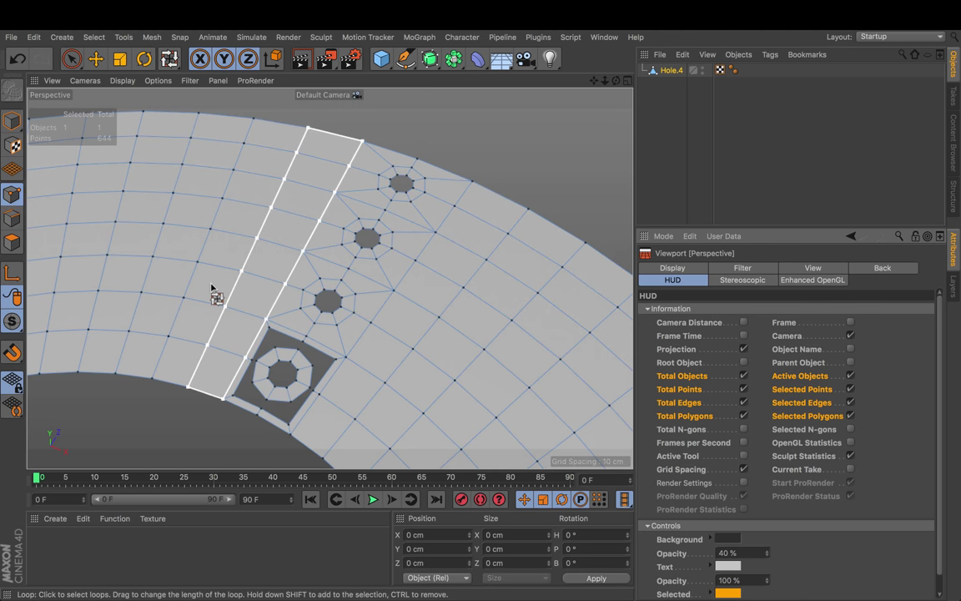
drag(169, 60, 200, 99)
drag(265, 330, 244, 360)
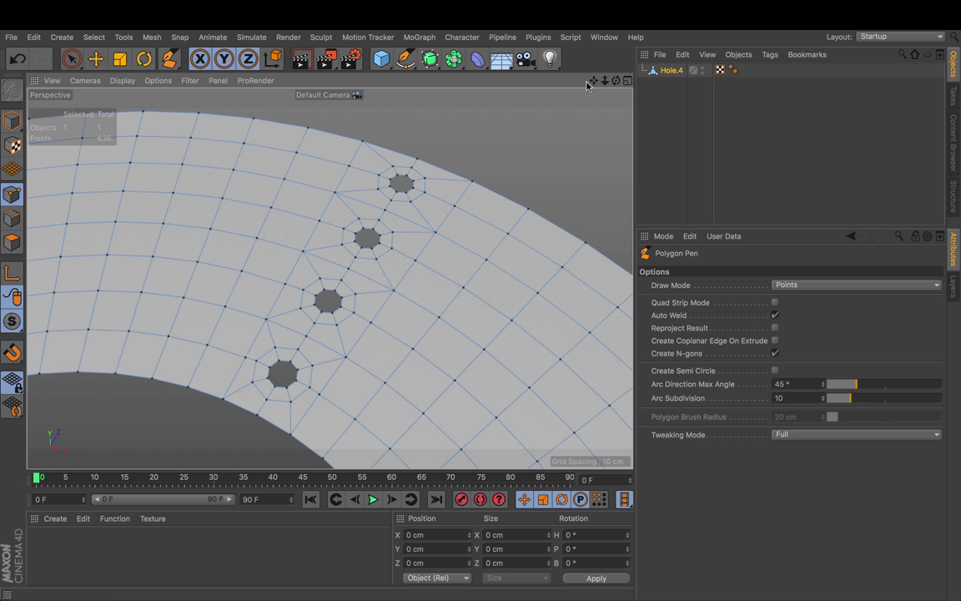
- Switch to the Top view and set its display to Gouraud Shading (Lines) with Wireframe
drag(605, 81, 541, 68)
key(F2)
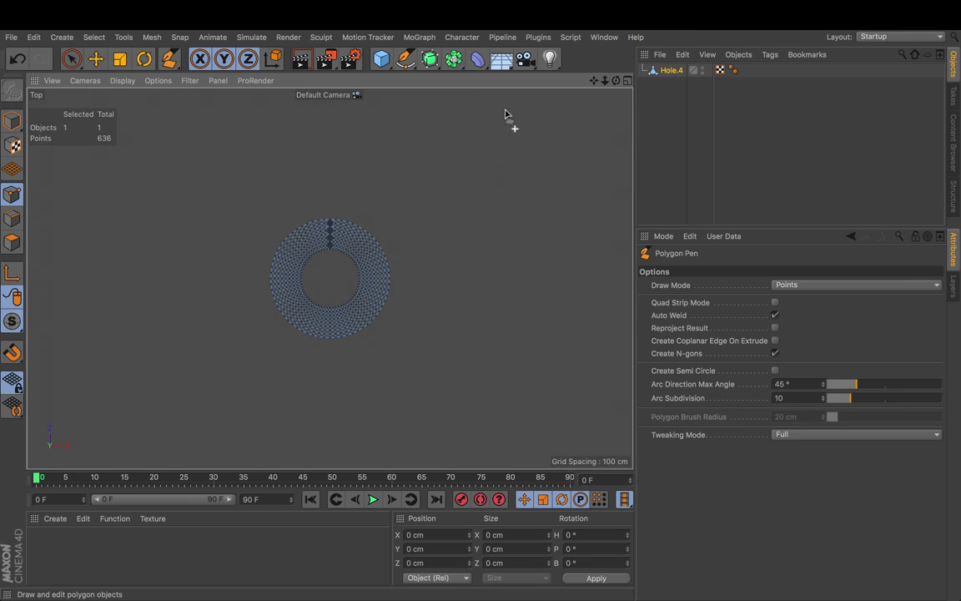
drag(605, 81, 705, 81)
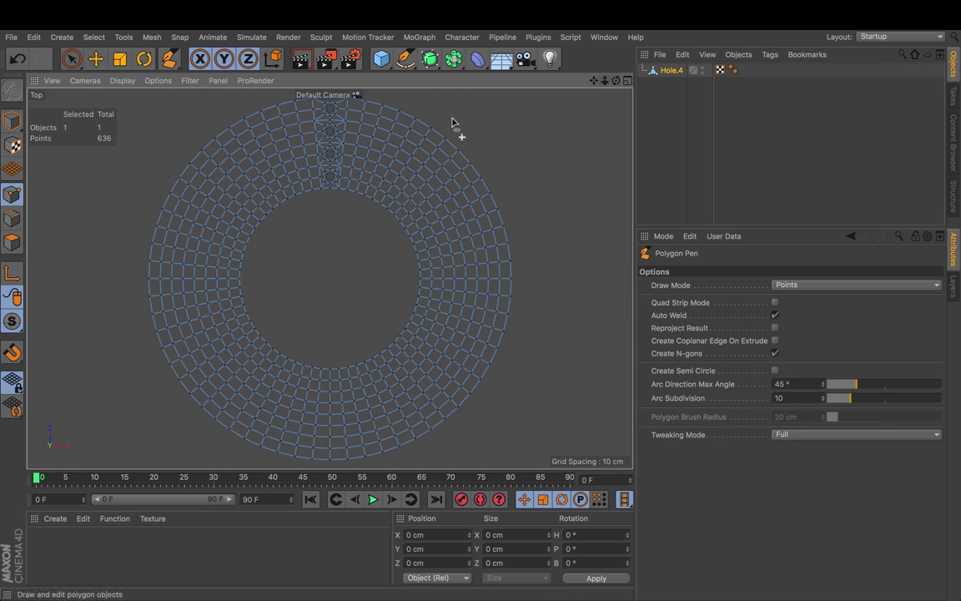
click(122, 84)
mouse_move(95, 78)
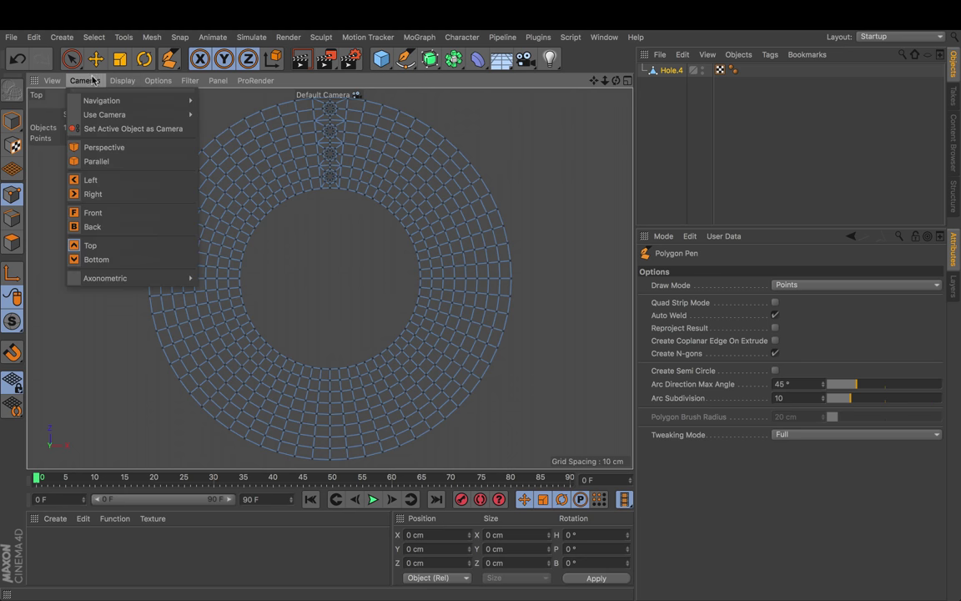
click(618, 90)
click(625, 82)
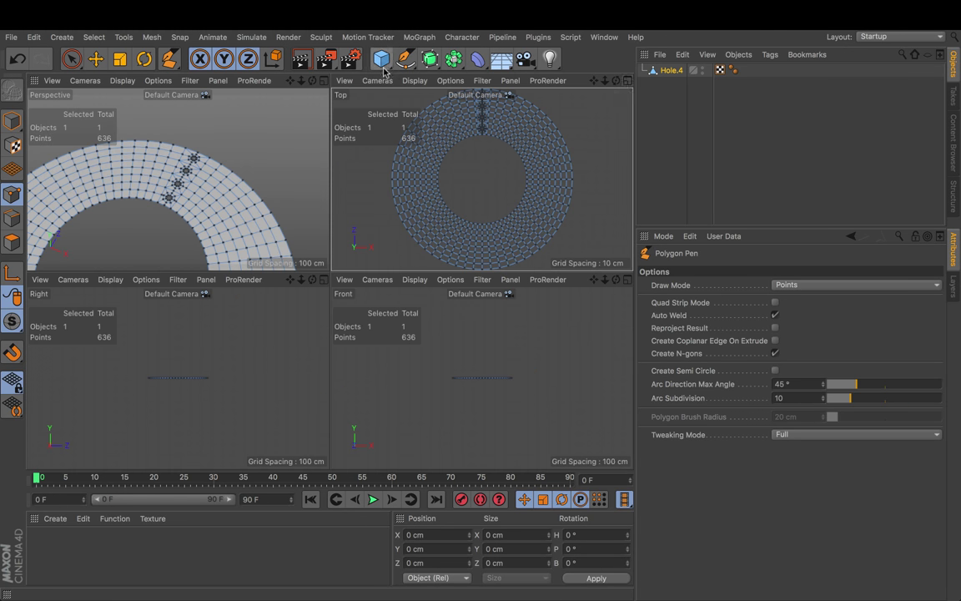
click(322, 80)
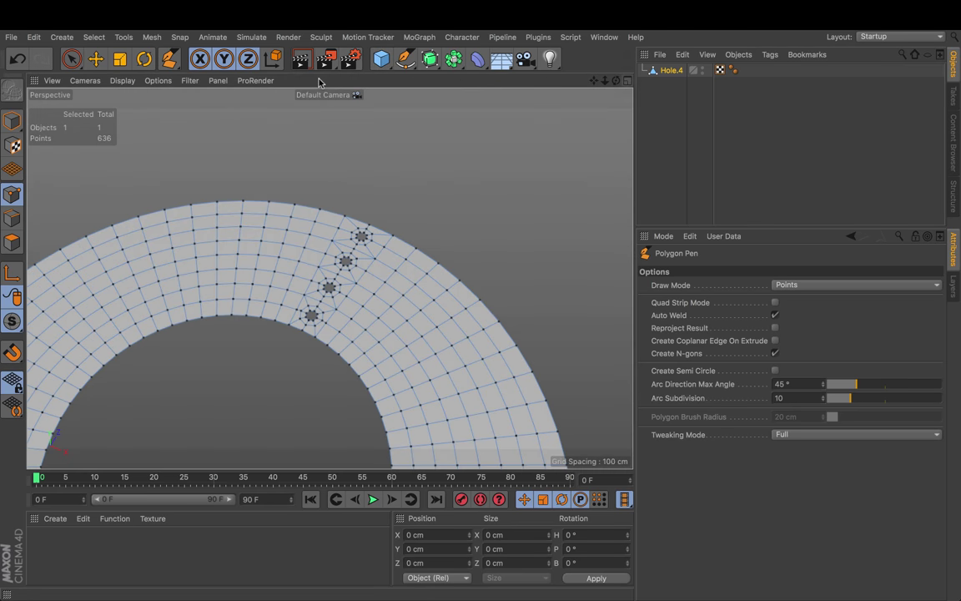
click(626, 80)
click(626, 80)
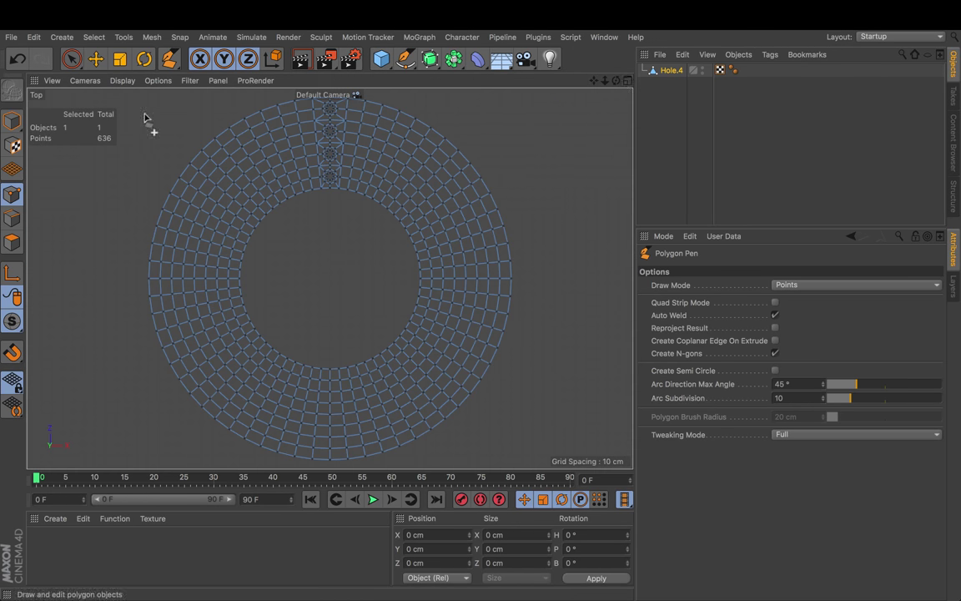
click(121, 80)
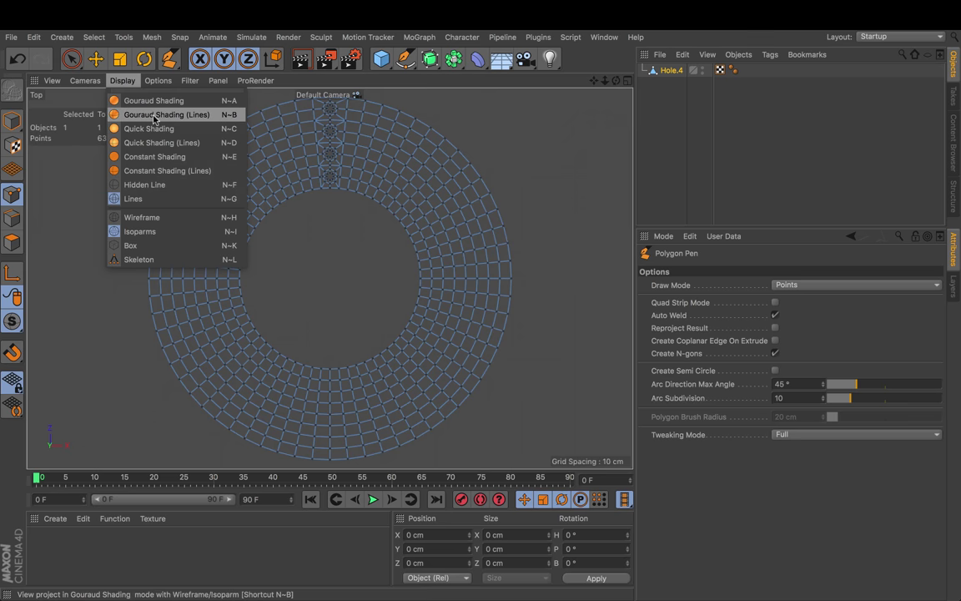
click(153, 118)
click(122, 80)
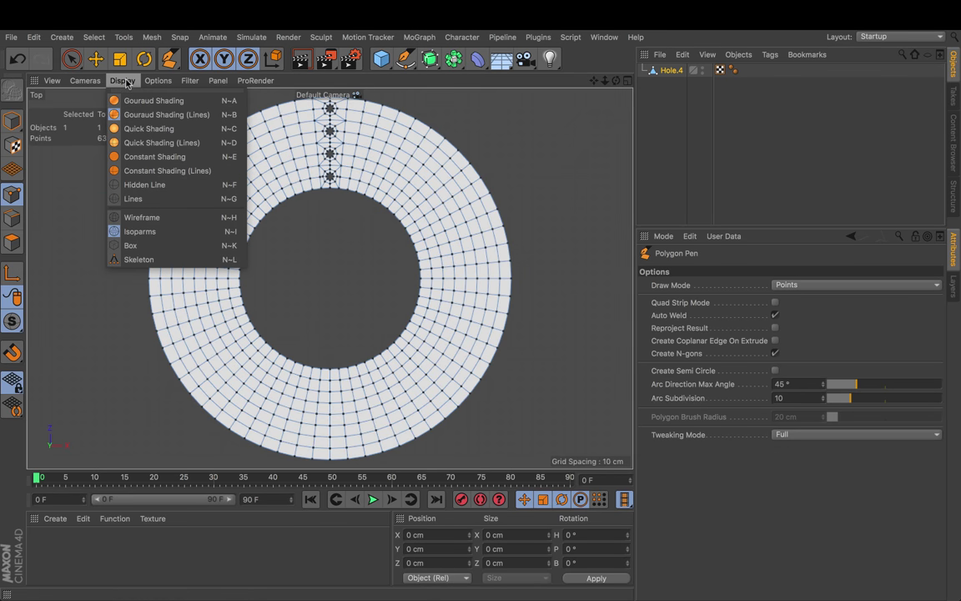
click(147, 219)
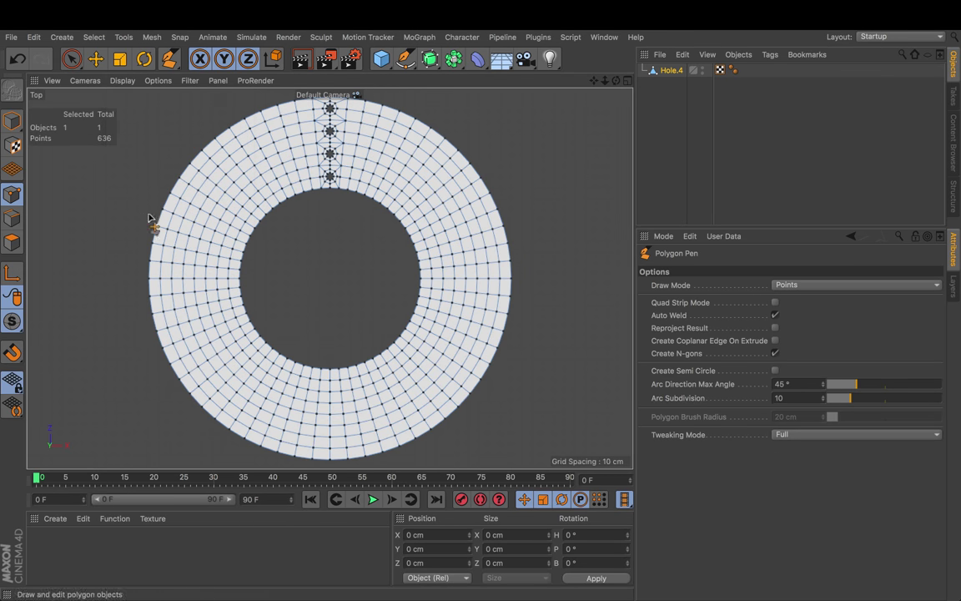
- Select all points of the radial strip containing the four holes with Polygon Selection and frame the selection
drag(605, 81, 598, 84)
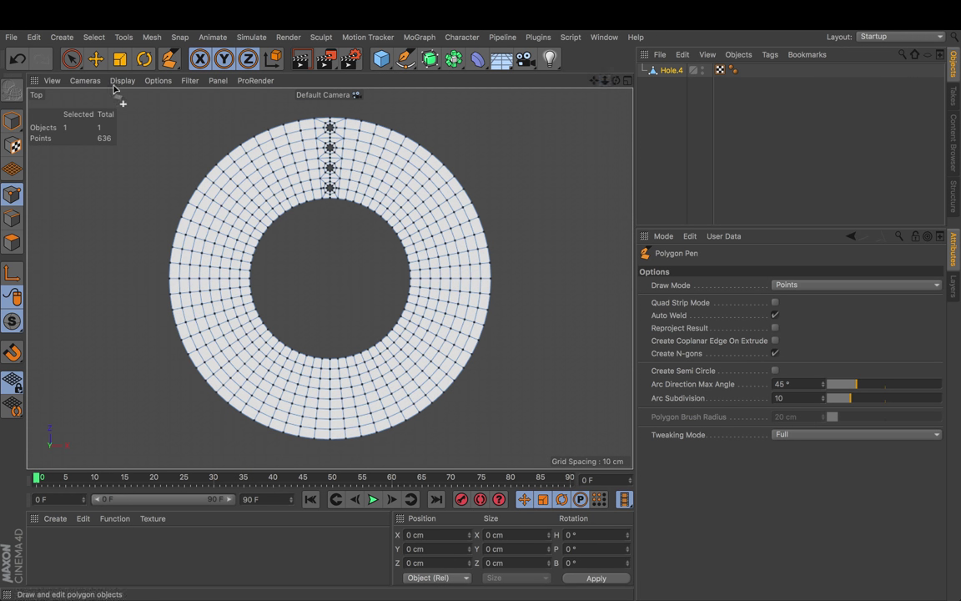
drag(71, 59, 122, 148)
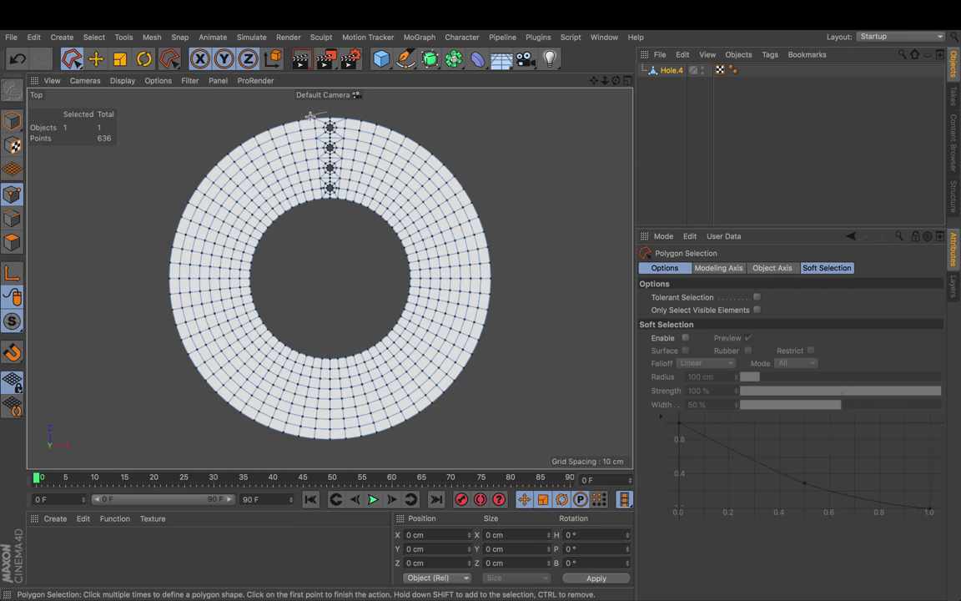
click(317, 206)
click(340, 206)
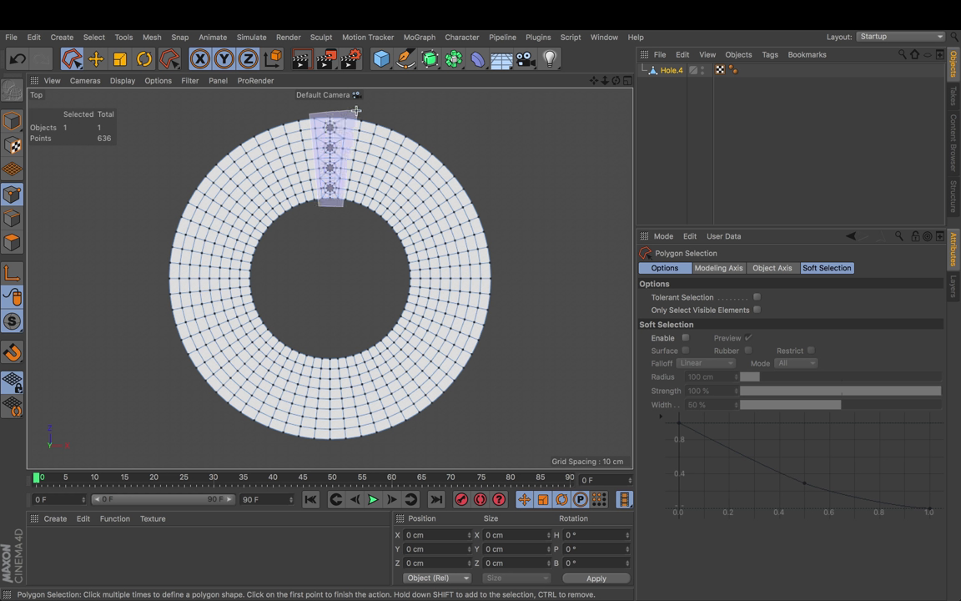
click(330, 109)
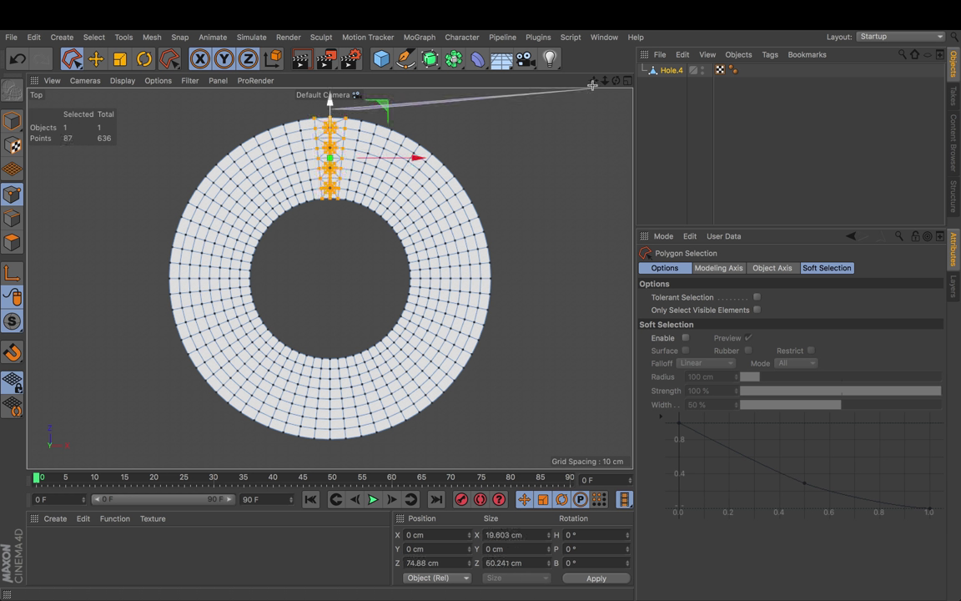
key(s)
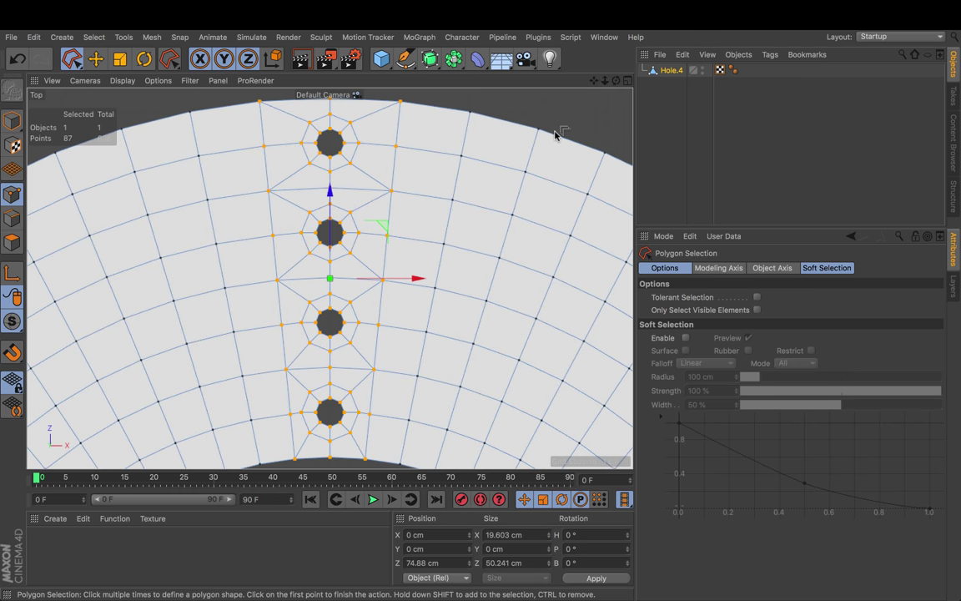
- Invert the point selection and delete the rest of the disc so only the four-hole radial strip is kept
drag(603, 83, 601, 84)
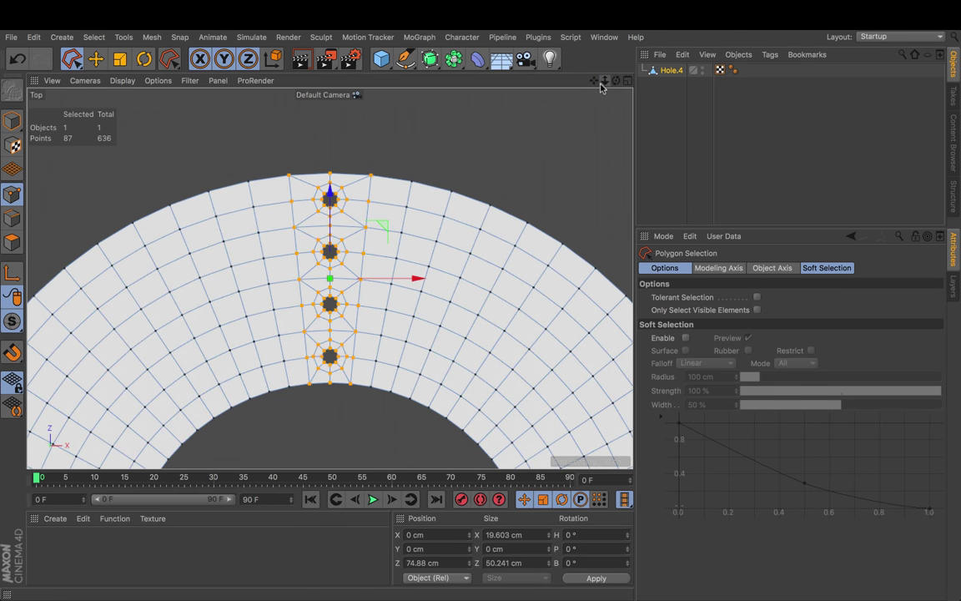
click(93, 37)
click(107, 248)
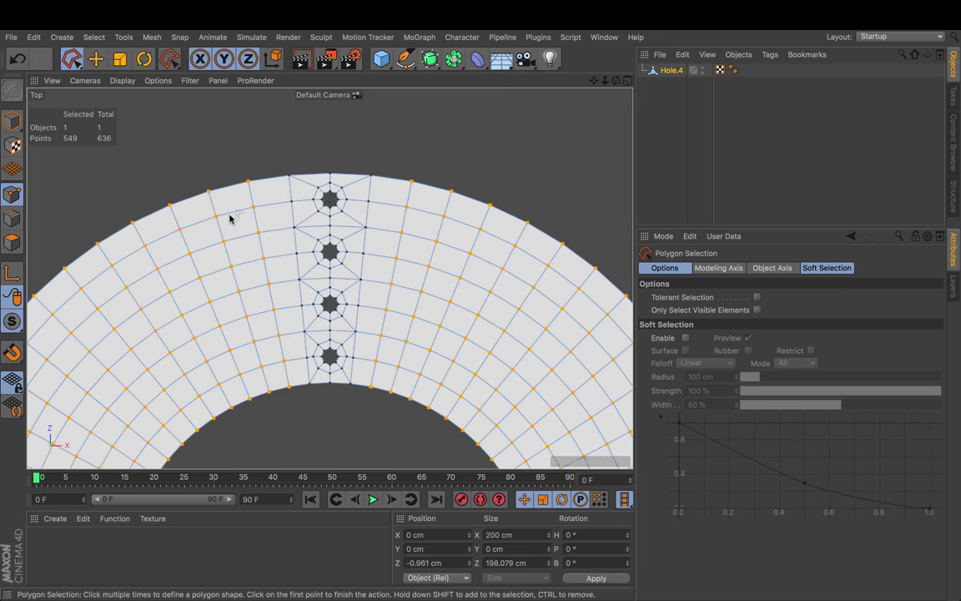
key(Delete)
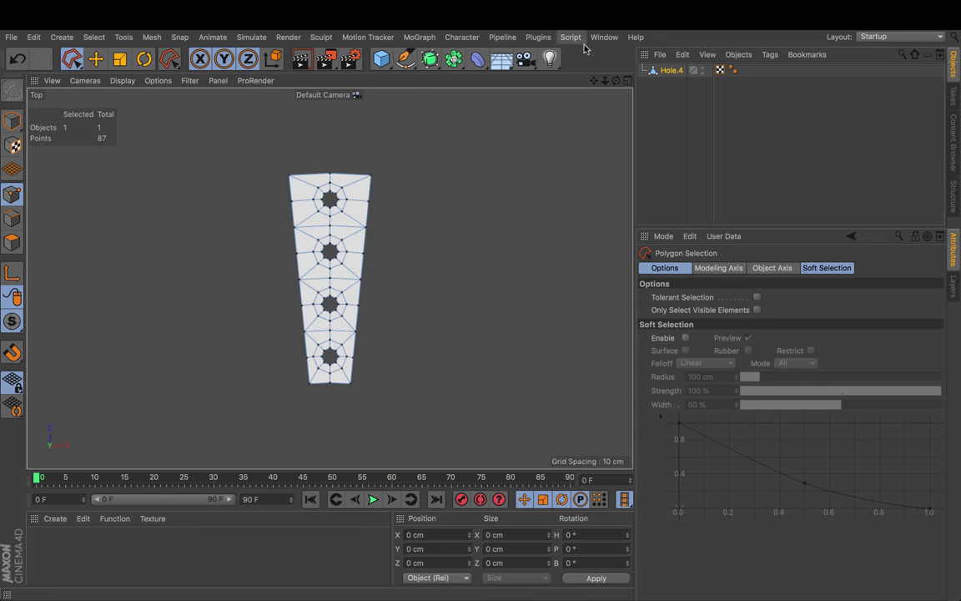
- In Model mode, place the perforated segment under an Array with radius 0 cm and 31 copies (32-1) to form a full ring
drag(604, 81, 322, 91)
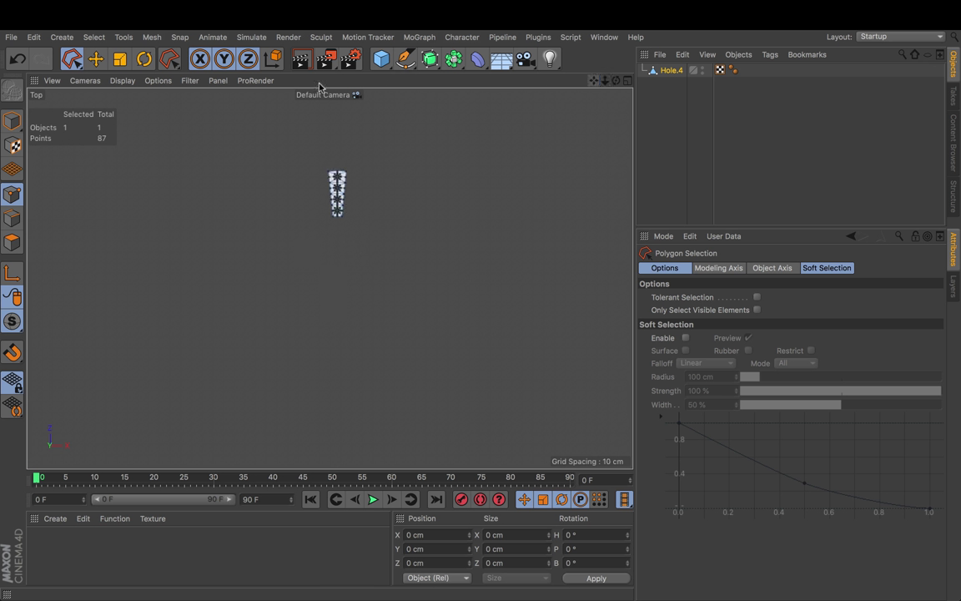
click(12, 123)
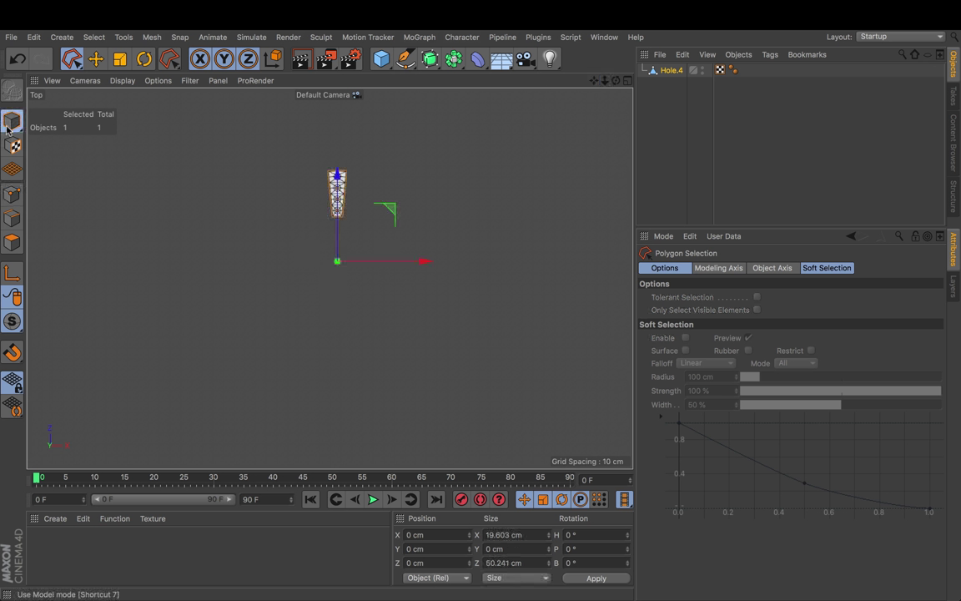
click(453, 60)
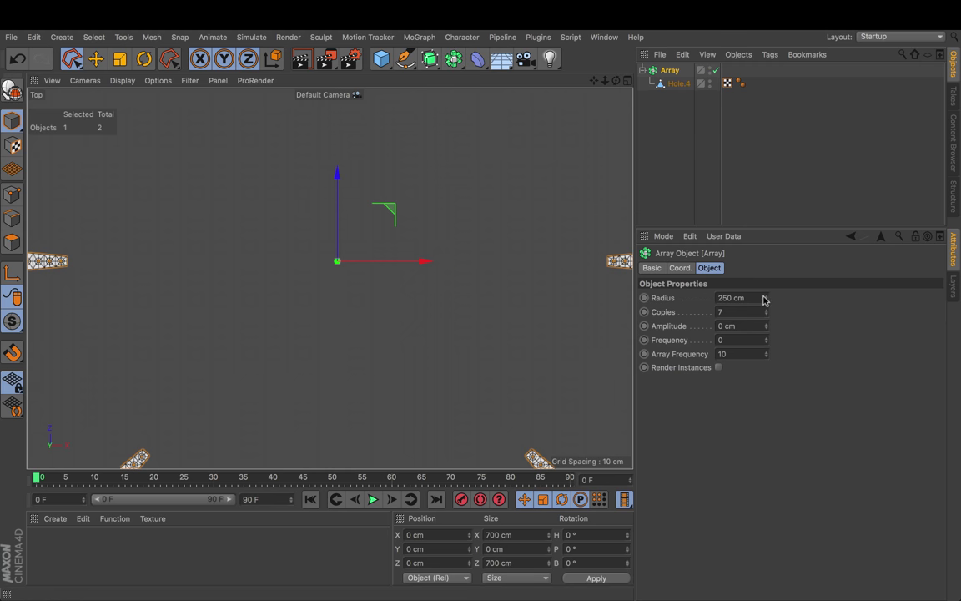
drag(763, 300, 688, 299)
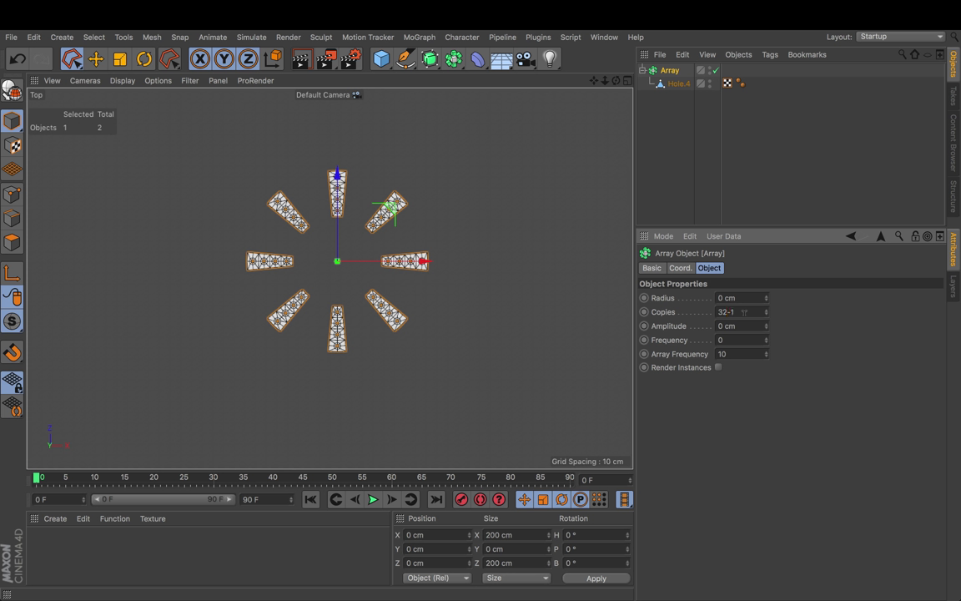
key(Return)
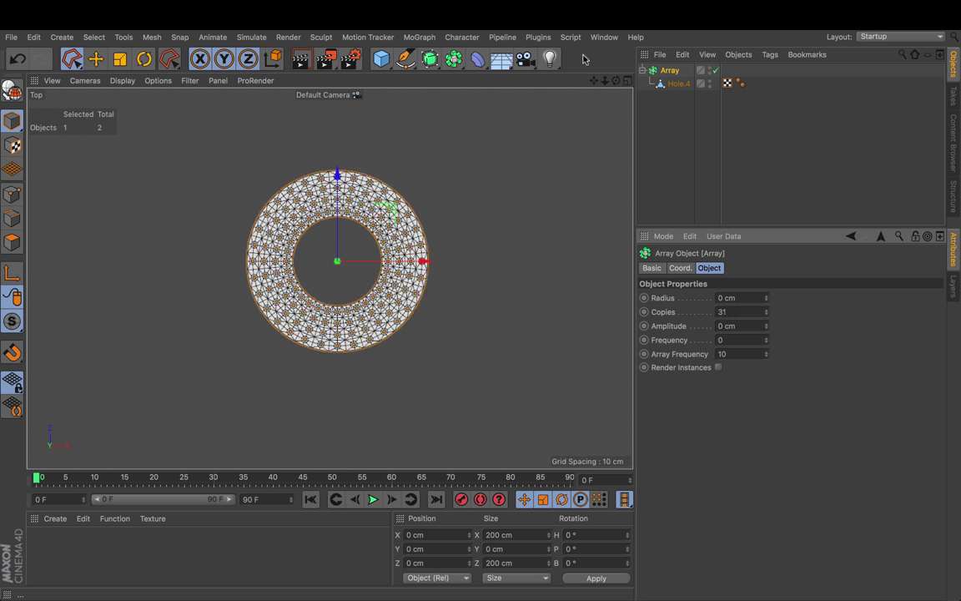
drag(604, 81, 684, 81)
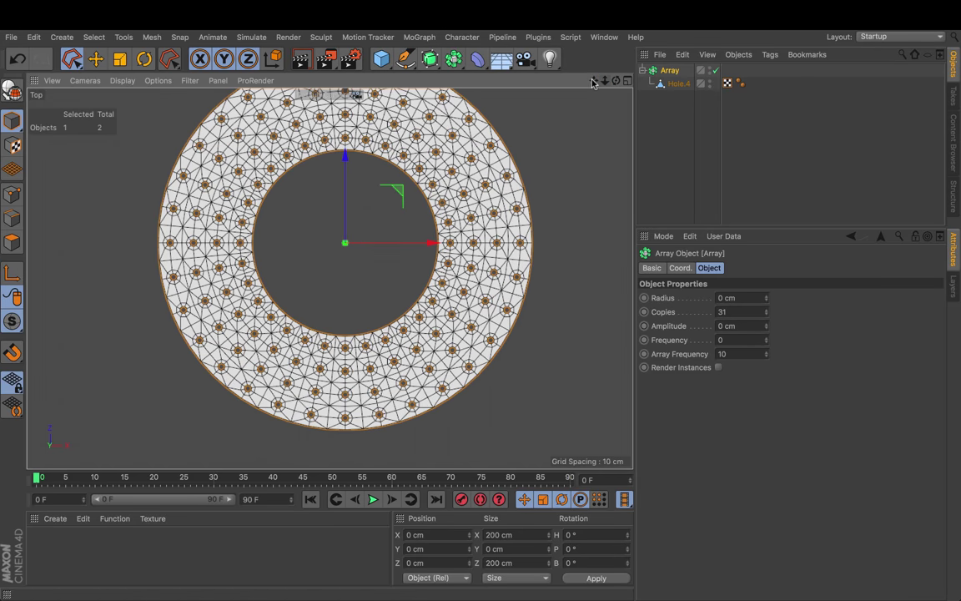
drag(594, 81, 560, 122)
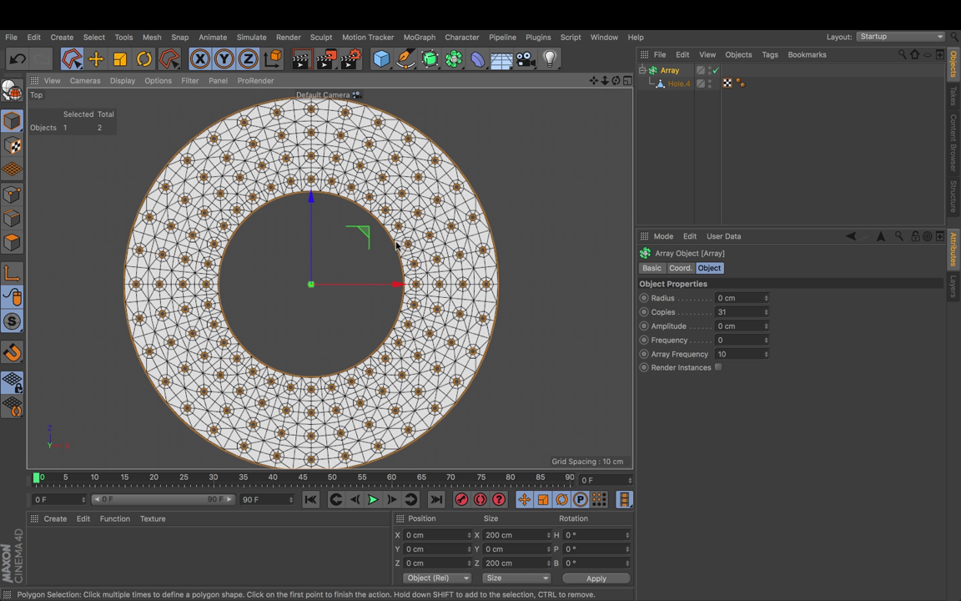
- Switch to the Perspective view and place the Array under a Connect object to weld the segments
key(F1)
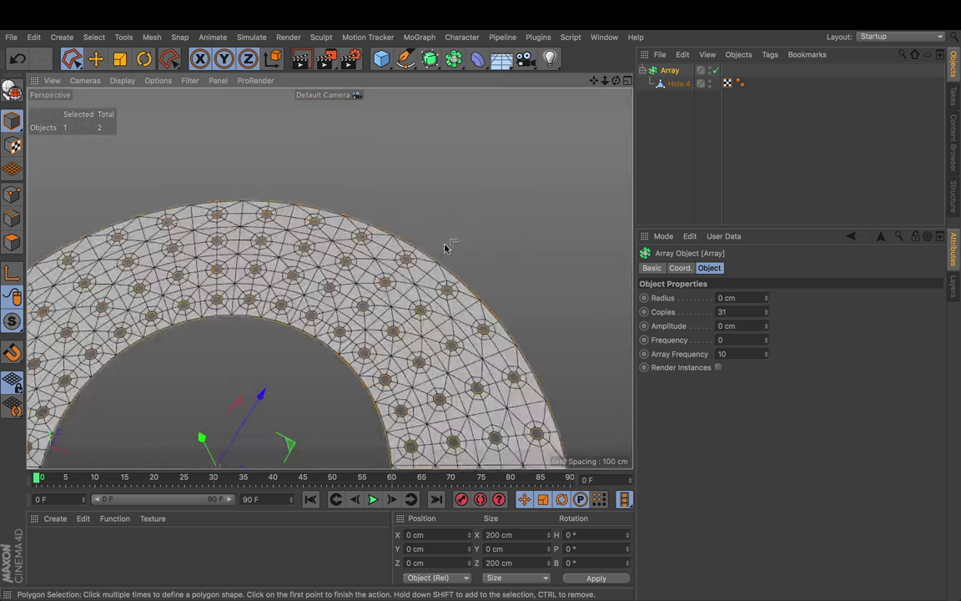
key(h)
drag(616, 82, 615, 81)
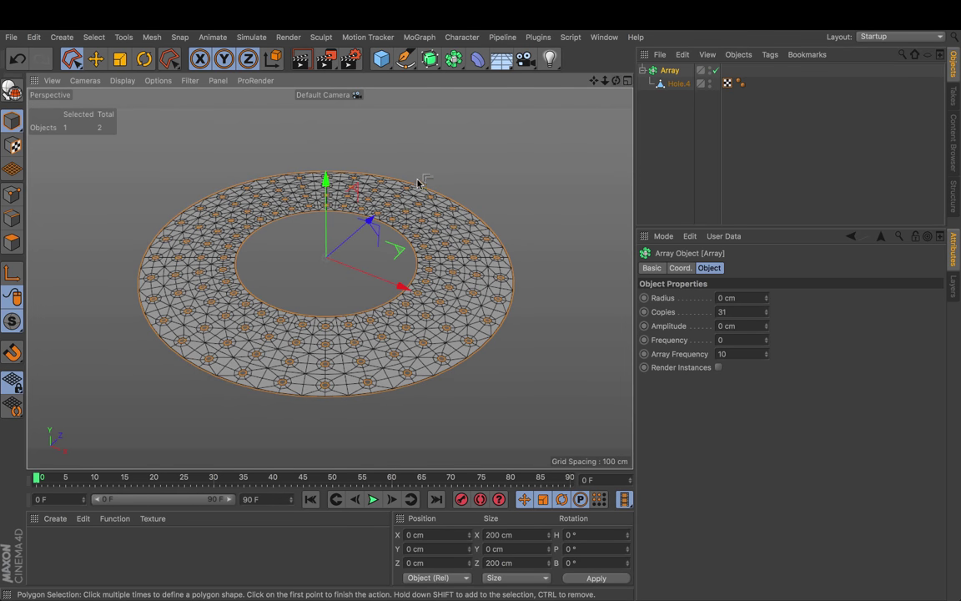
click(453, 58)
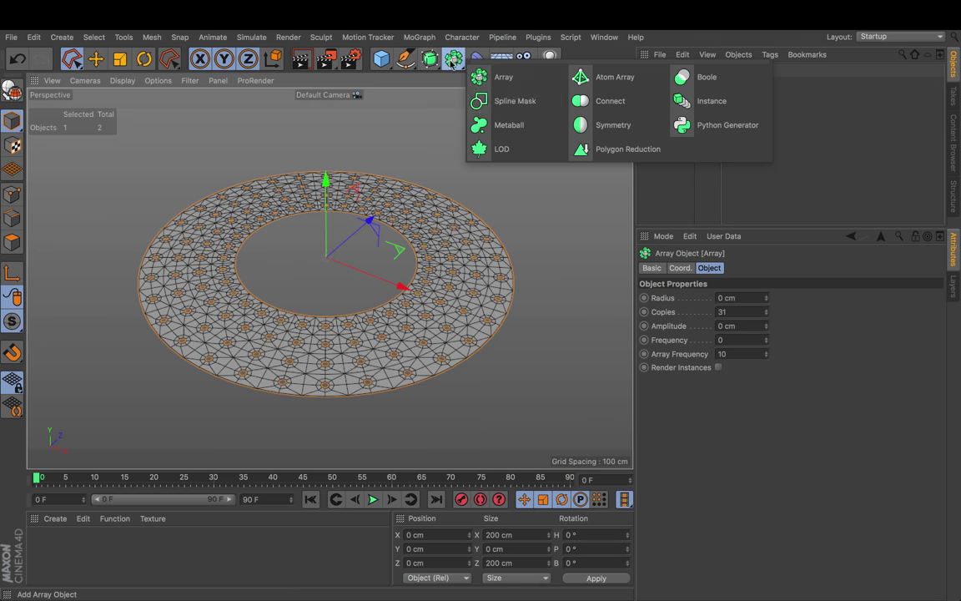
click(605, 106)
drag(668, 83, 676, 74)
click(673, 146)
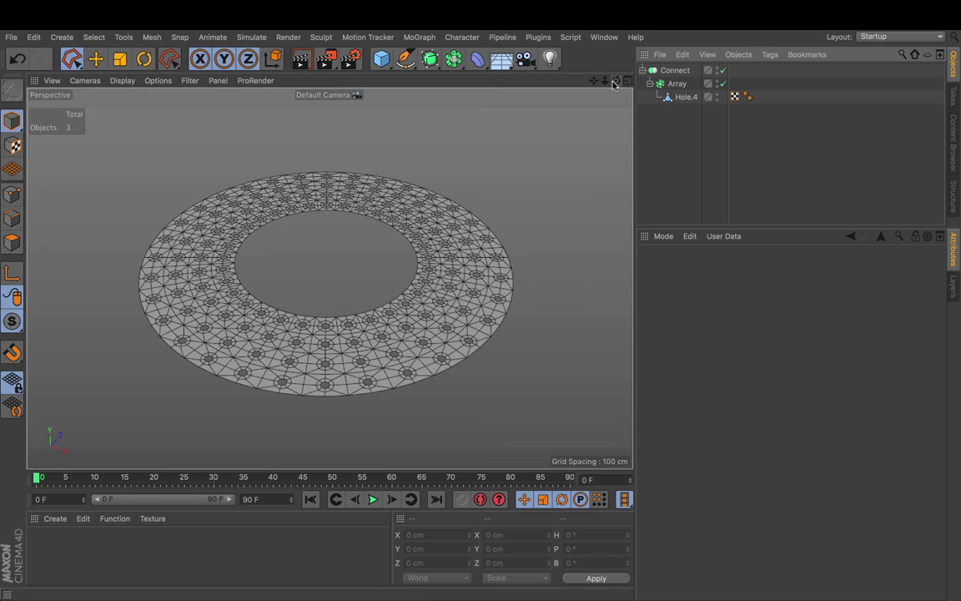
drag(616, 81, 625, 102)
alt+drag(330, 278, 329, 278)
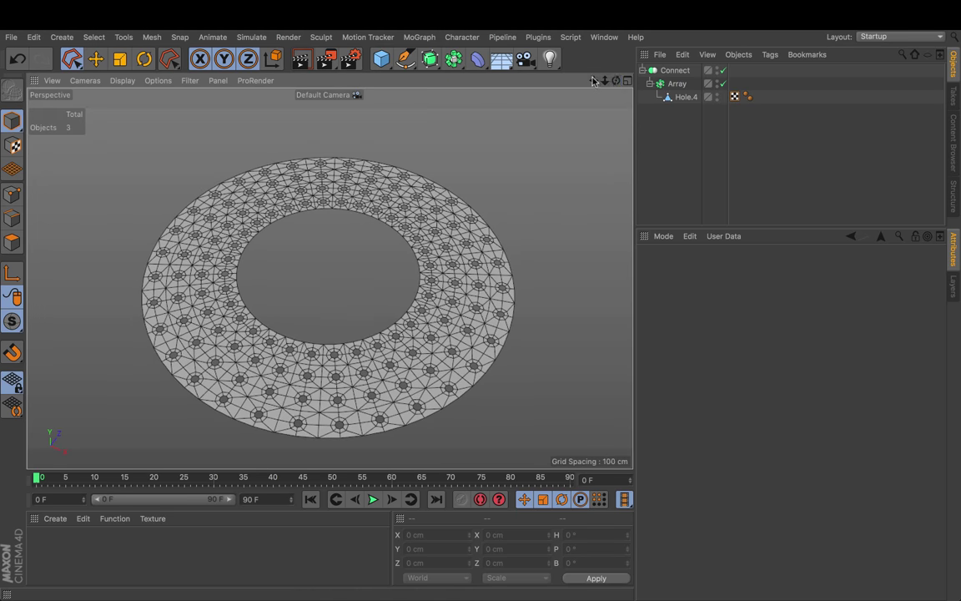
drag(593, 81, 602, 67)
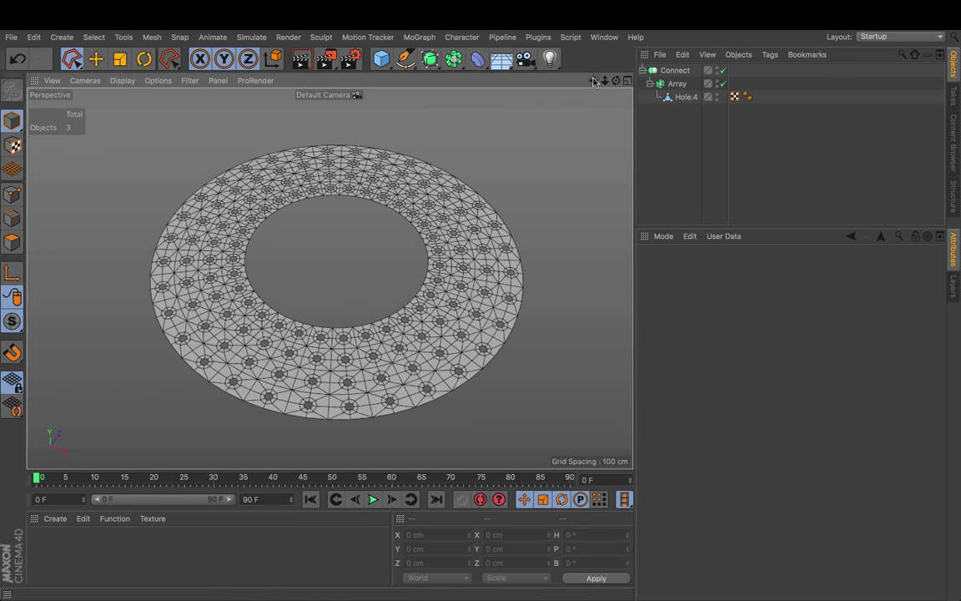
- Place the Connect object under a Subdivision Surface in Gouraud Shading and compare the smoothing with Connect disabled and enabled
click(430, 58)
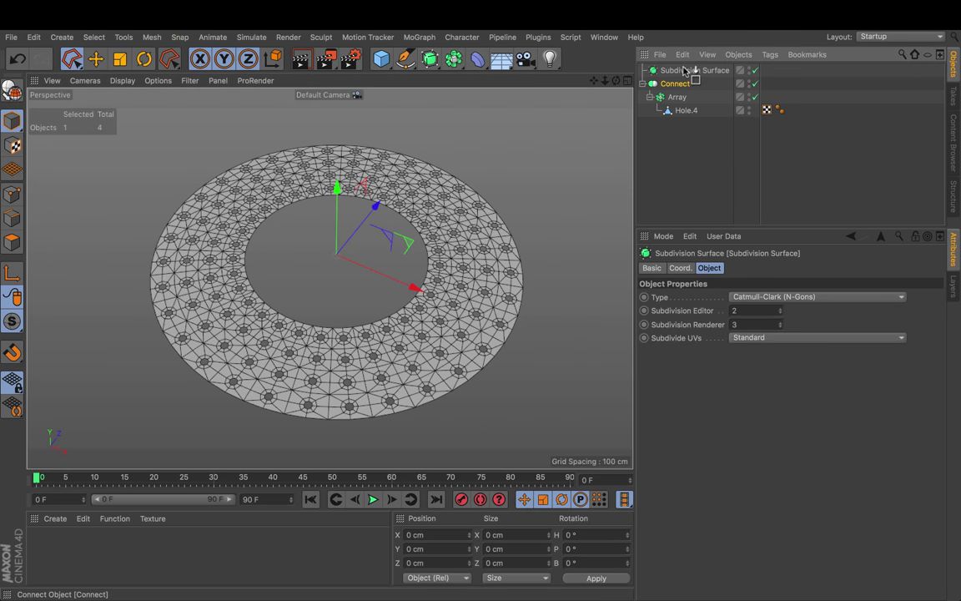
drag(684, 71, 686, 73)
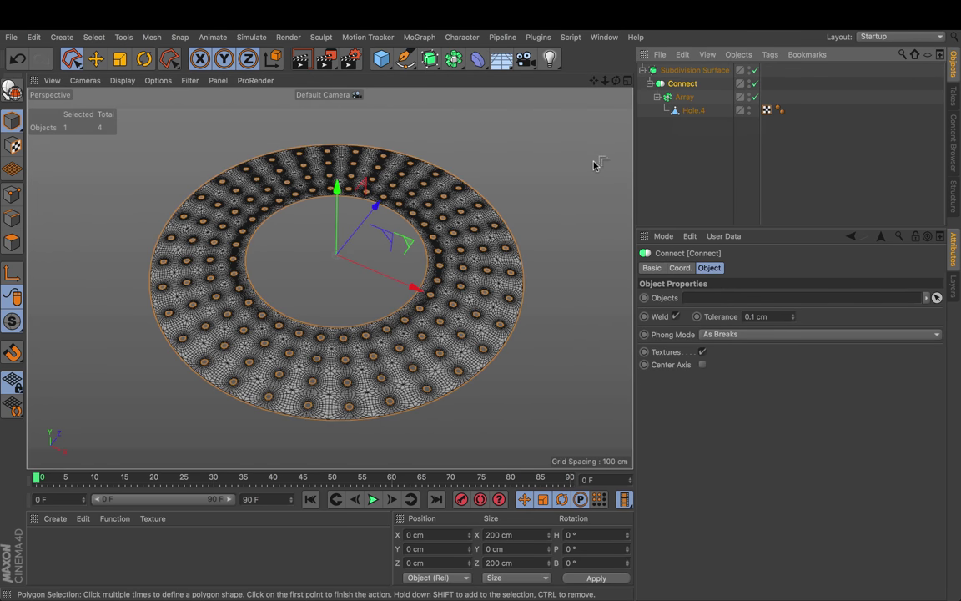
click(122, 80)
click(150, 99)
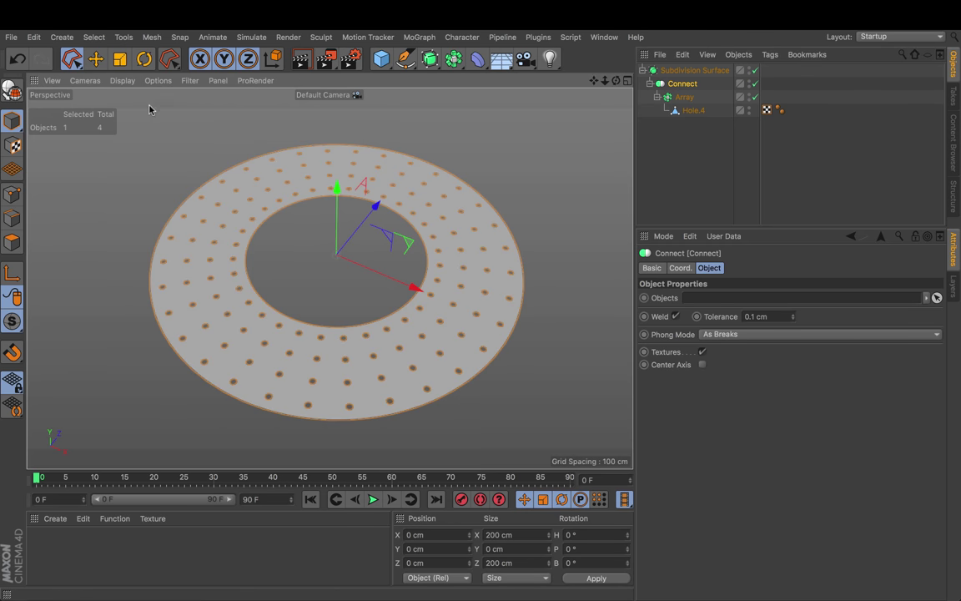
click(754, 84)
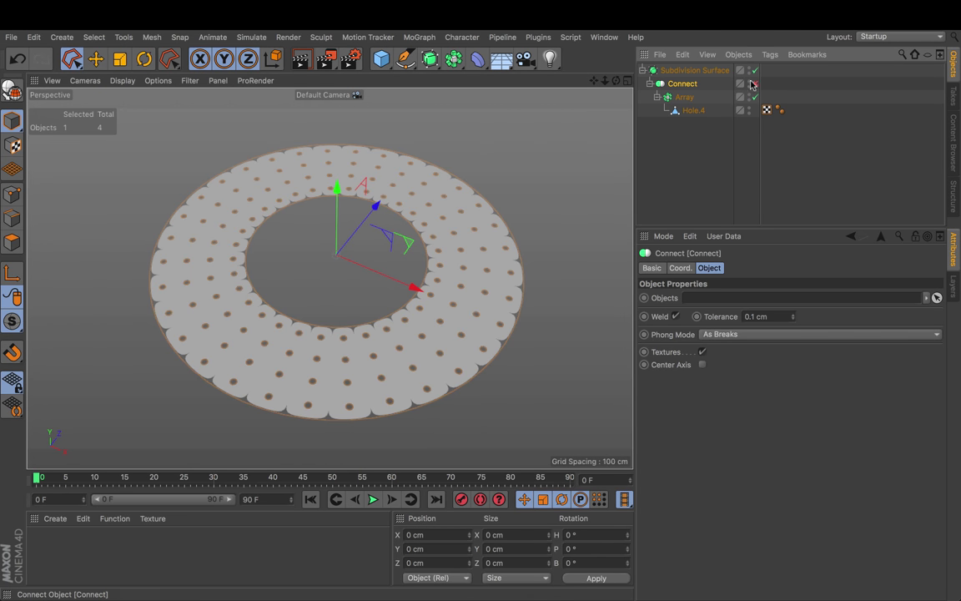
click(752, 84)
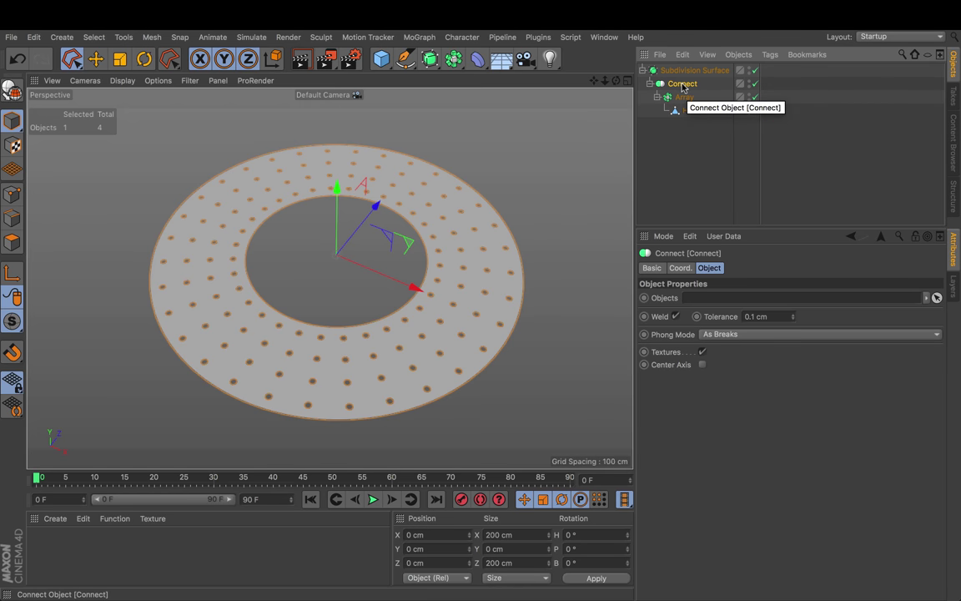
- Undo the Subdivision Surface test and set the display back to Gouraud Shading (Lines)
click(18, 62)
click(18, 62)
click(18, 62)
click(17, 62)
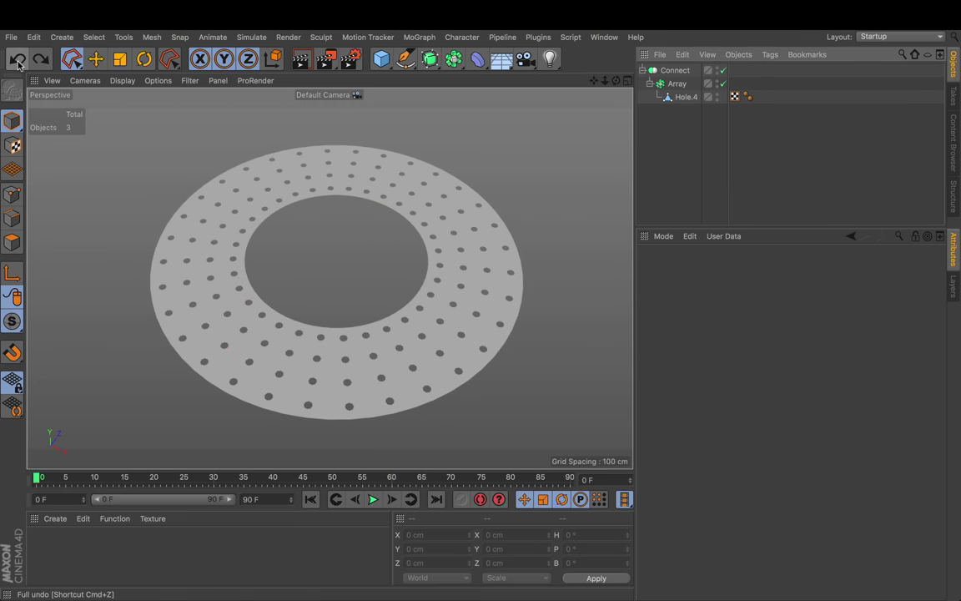
click(130, 80)
click(140, 114)
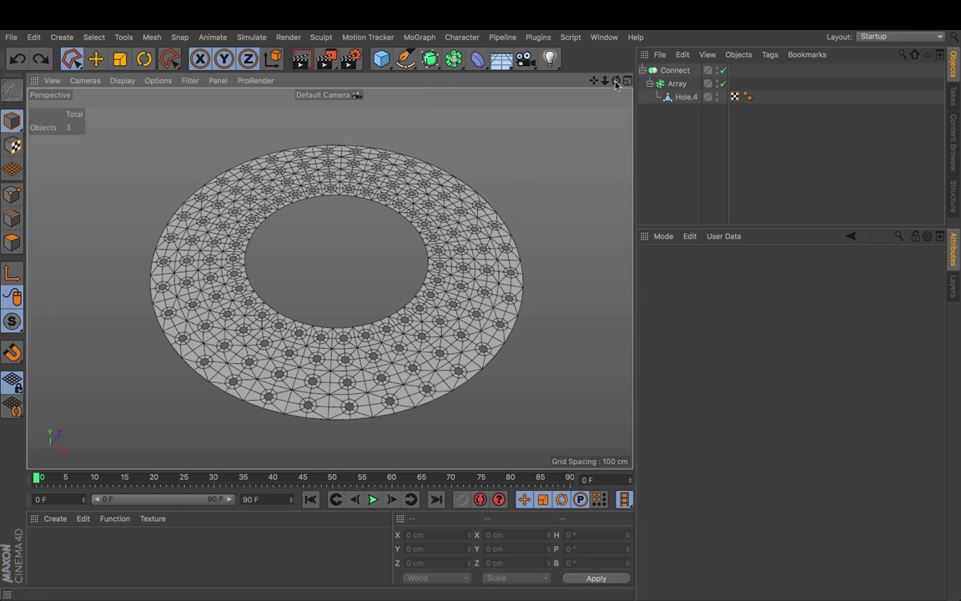
- Add a Spherify deformer with a radius of 100 cm and a strength of 100%
drag(615, 81, 572, 69)
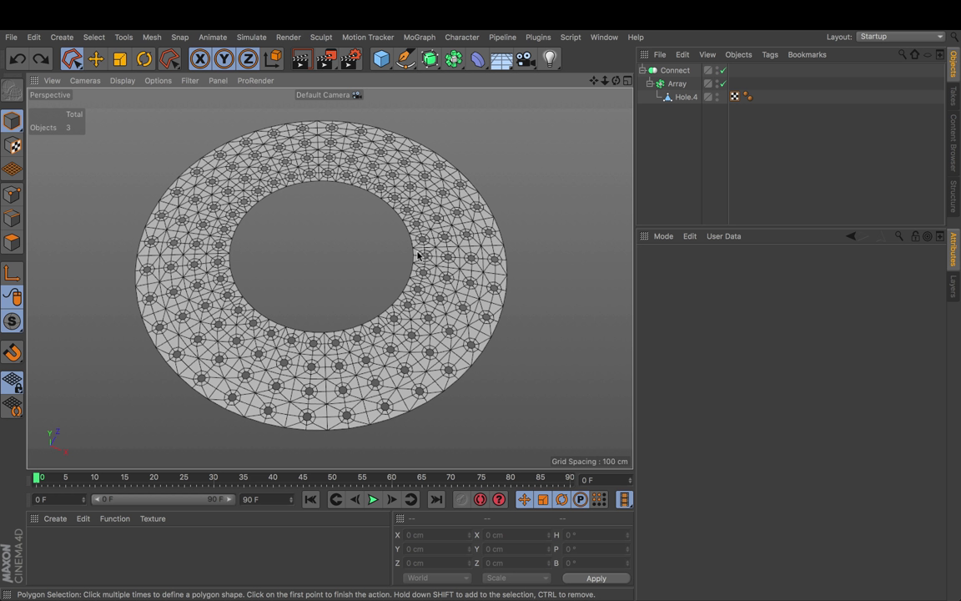
click(478, 58)
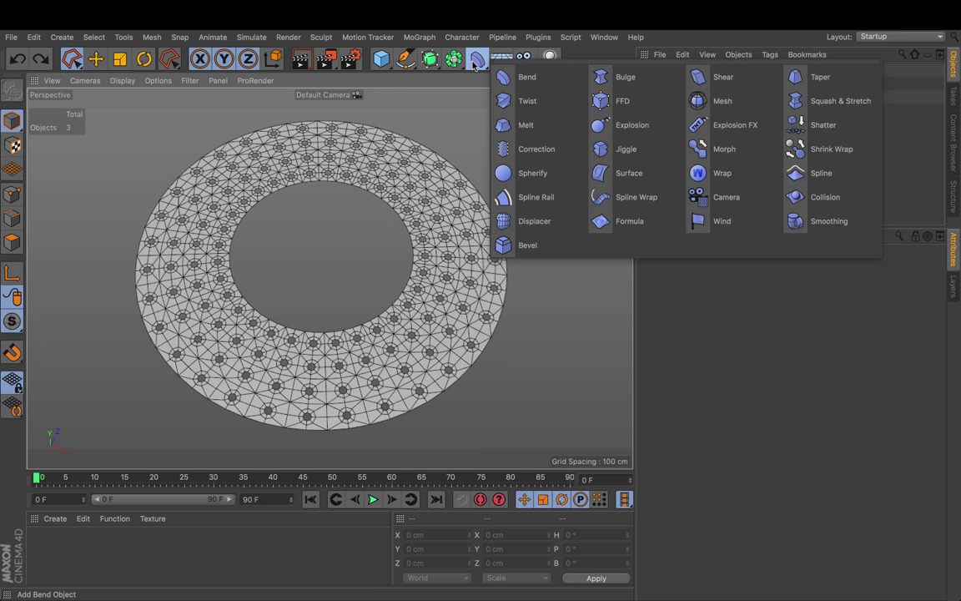
click(532, 173)
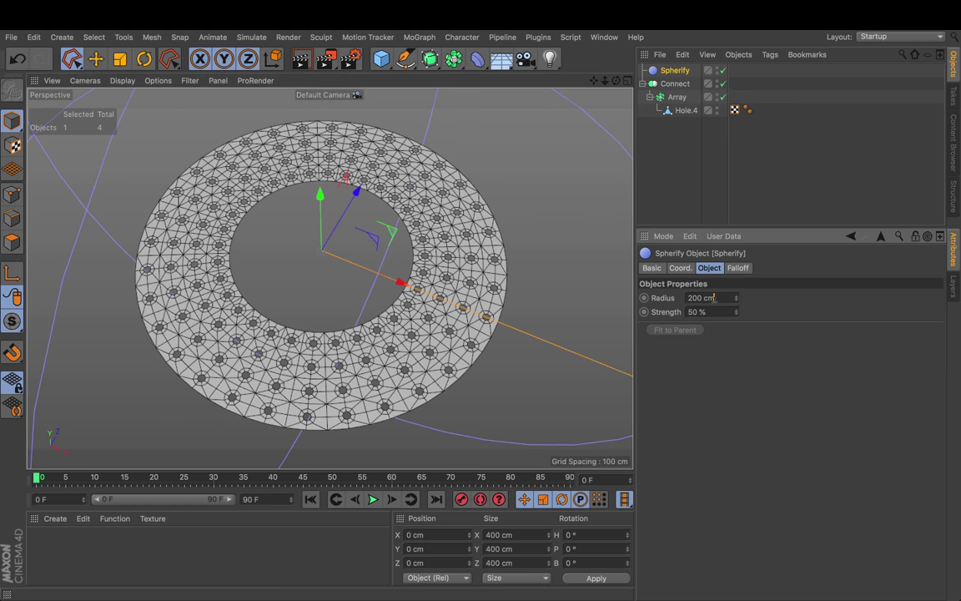
click(711, 298)
text(100)
key(Tab)
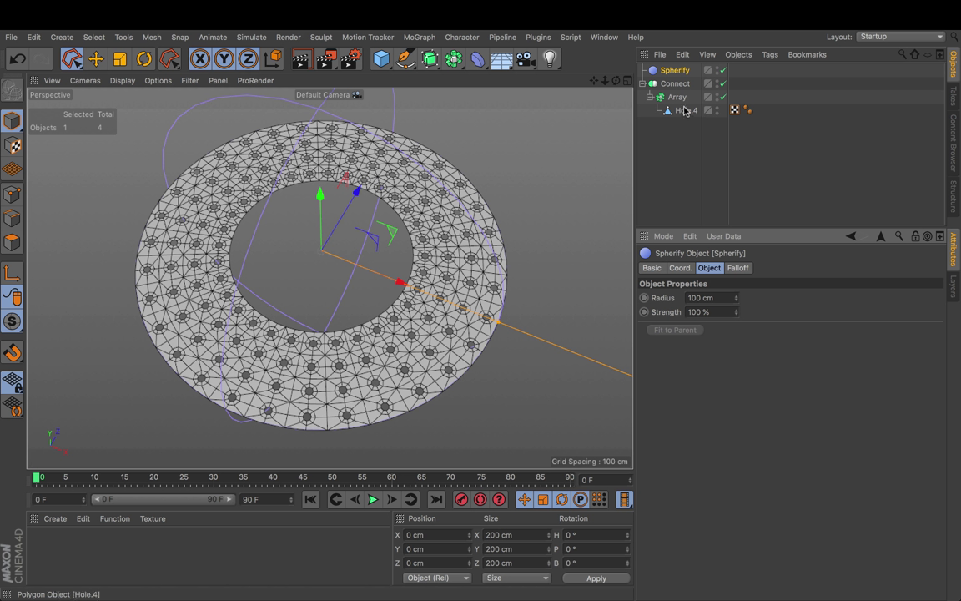
- Add a Null and group the Spherify deformer and the Connect hierarchy under it
click(382, 59)
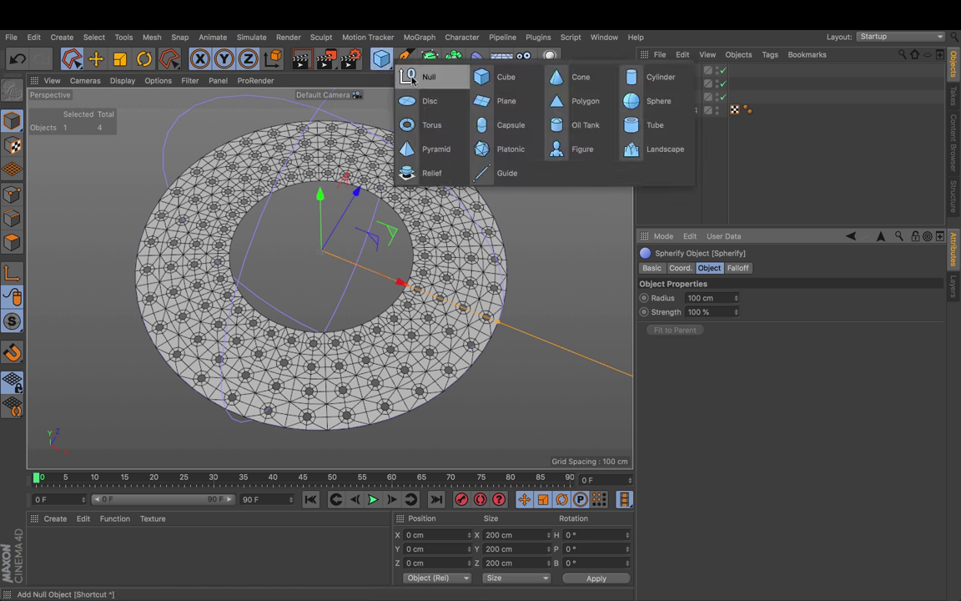
click(412, 79)
drag(686, 150, 668, 70)
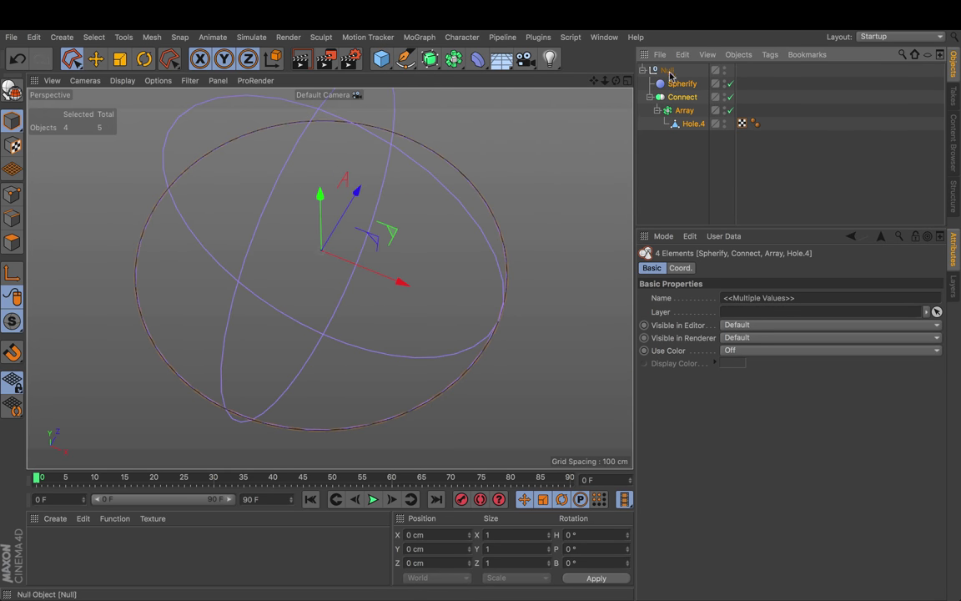
- Move the Spherify deformer down along Y to about -157 cm so it curves the perforated ring
click(681, 83)
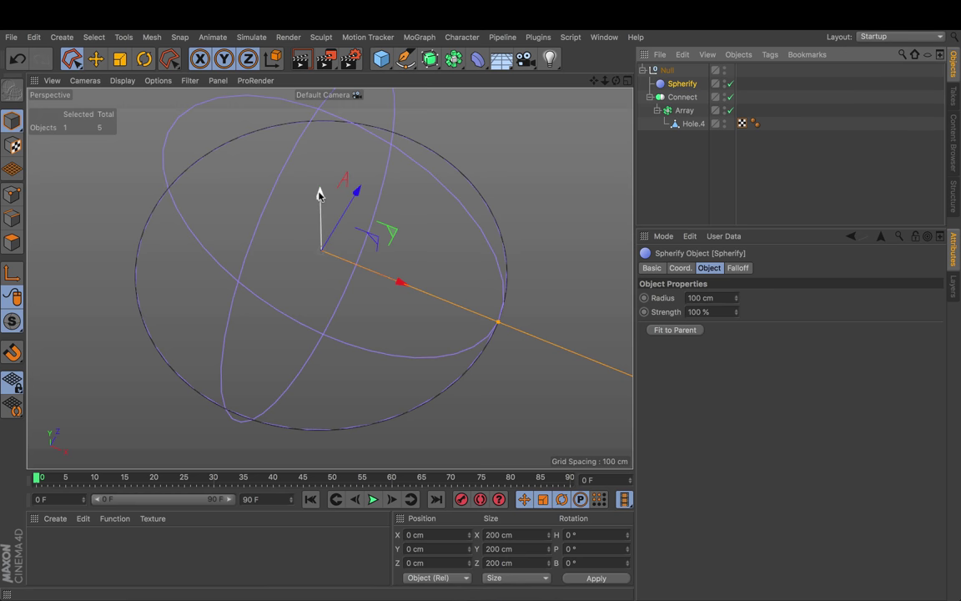
drag(320, 194, 313, 329)
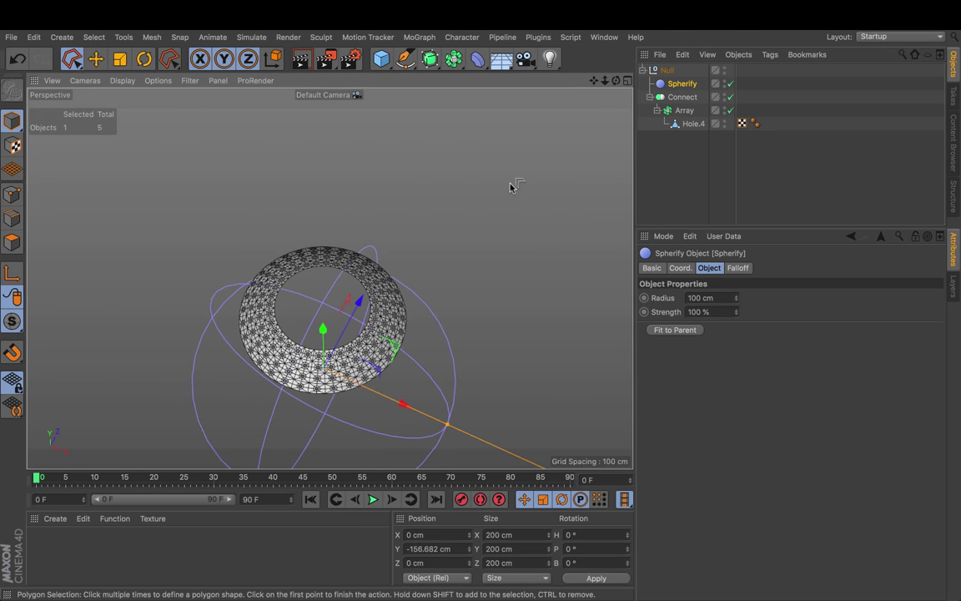
mouse_move(598, 86)
mouse_down()
mouse_move(619, 83)
mouse_move(616, 76)
mouse_move(590, 82)
mouse_move(603, 90)
mouse_up()
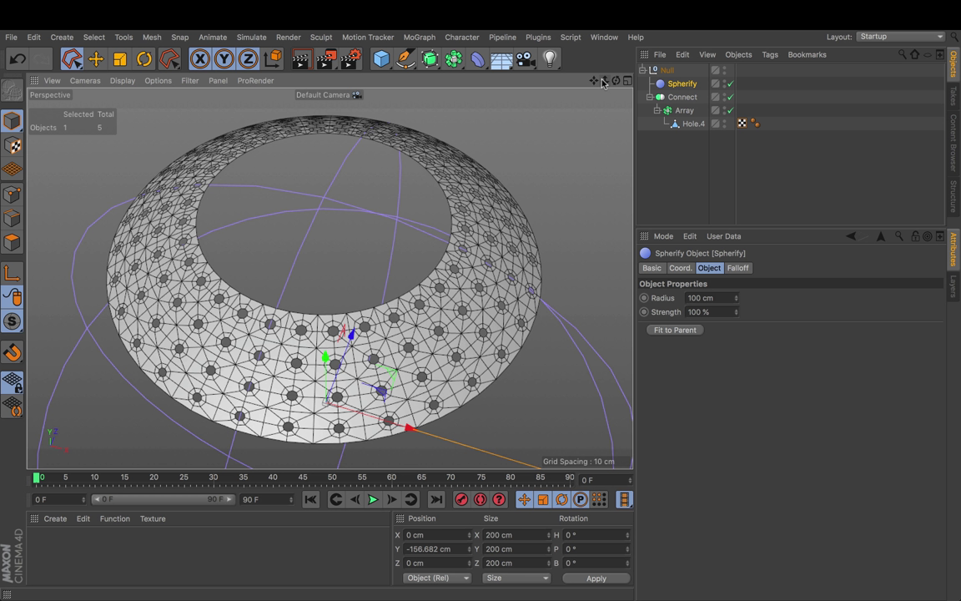
- Add a Cloth Surface object to the scene
click(672, 163)
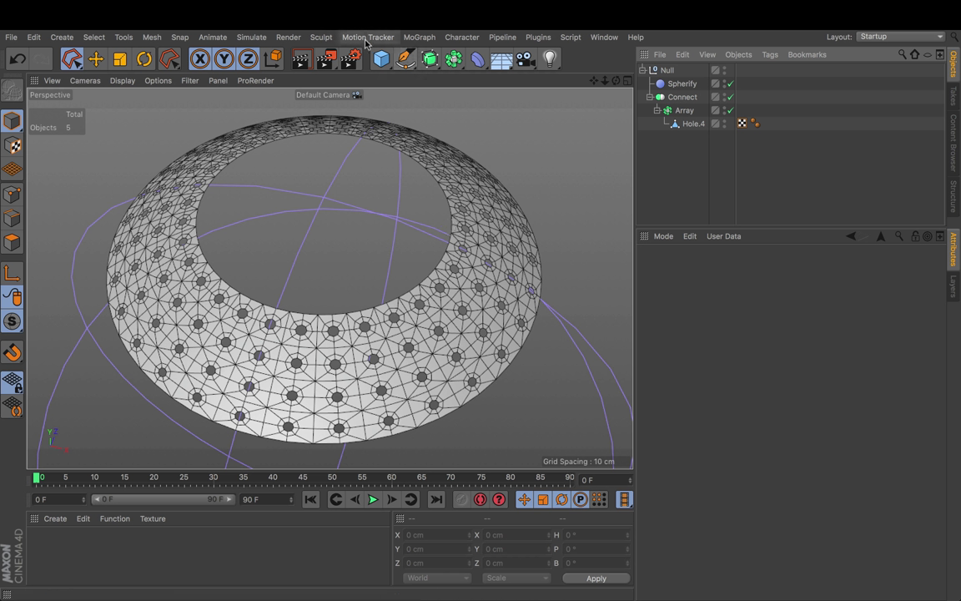
click(255, 36)
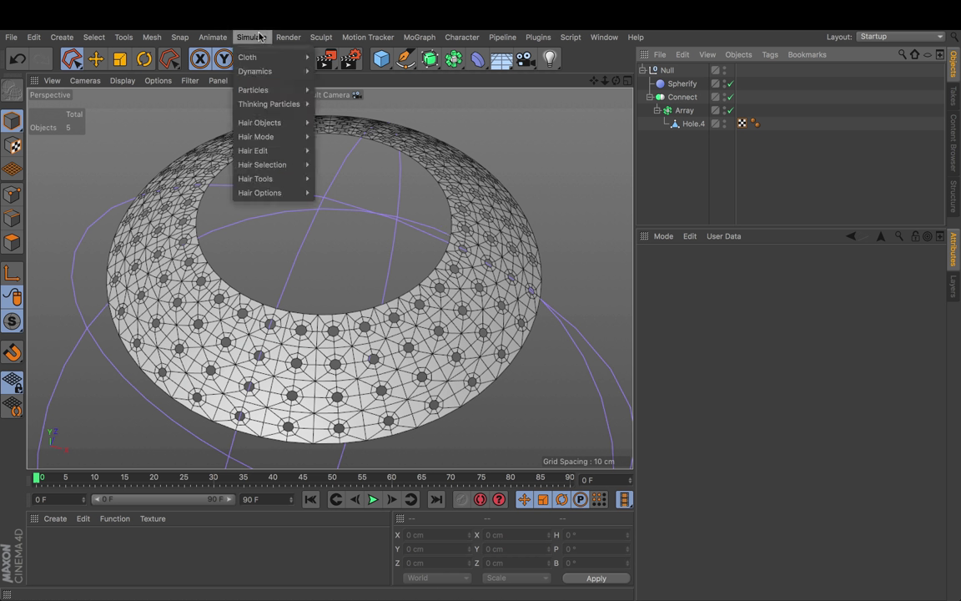
mouse_move(275, 57)
click(359, 63)
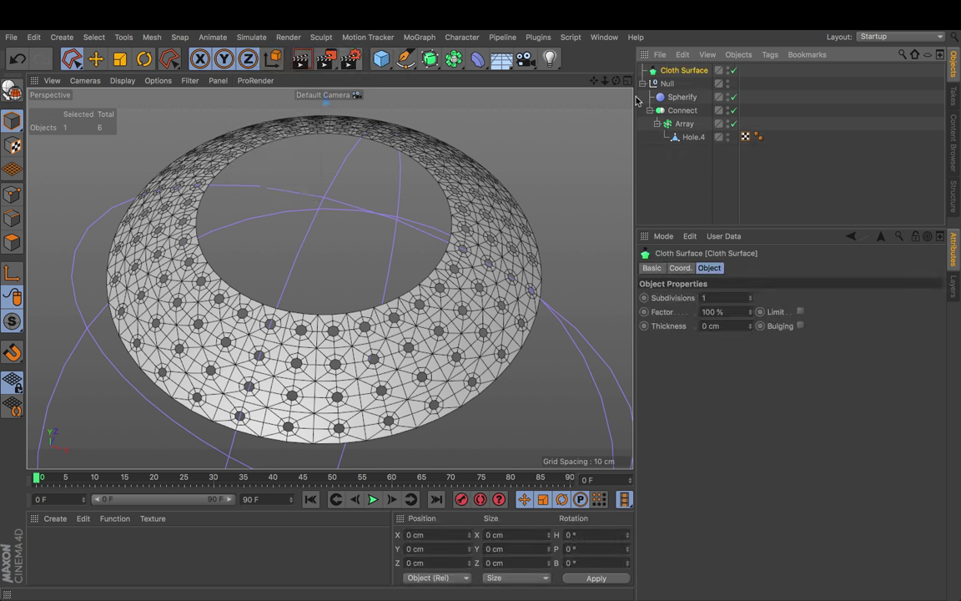
- Nest the Null under the Cloth Surface and set its subdivisions to 0 and thickness to 1 cm
drag(664, 83, 673, 70)
click(682, 70)
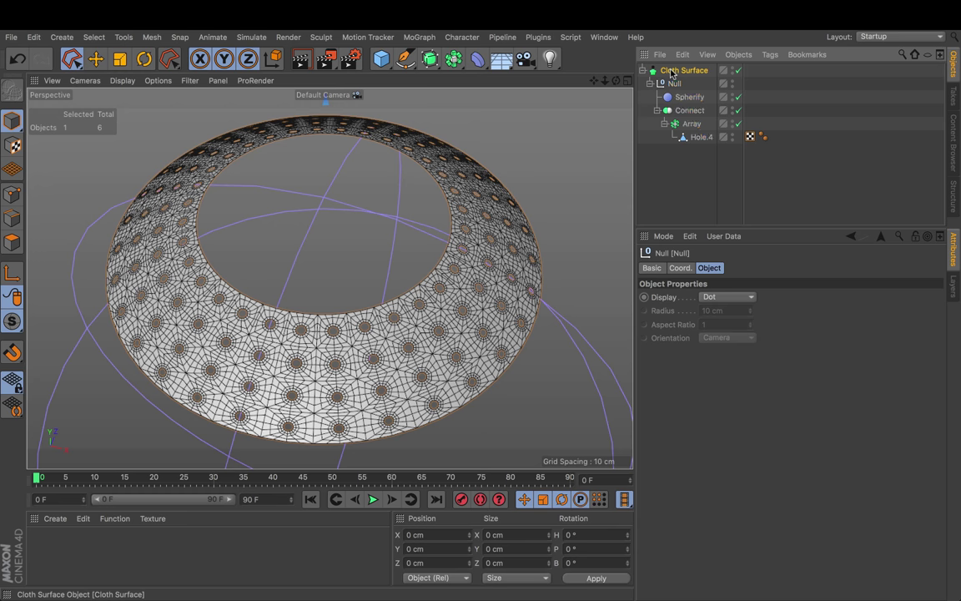
click(748, 301)
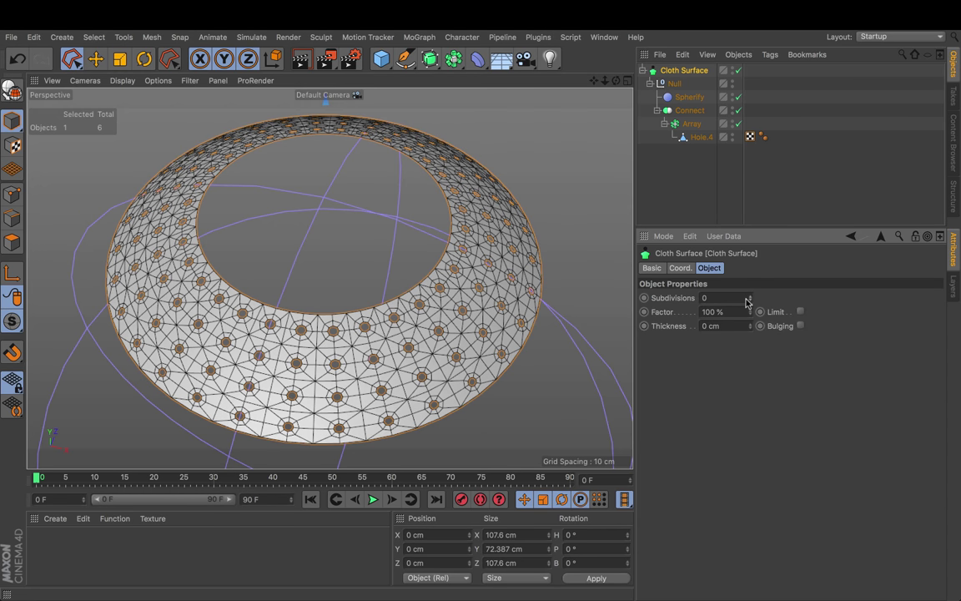
click(749, 323)
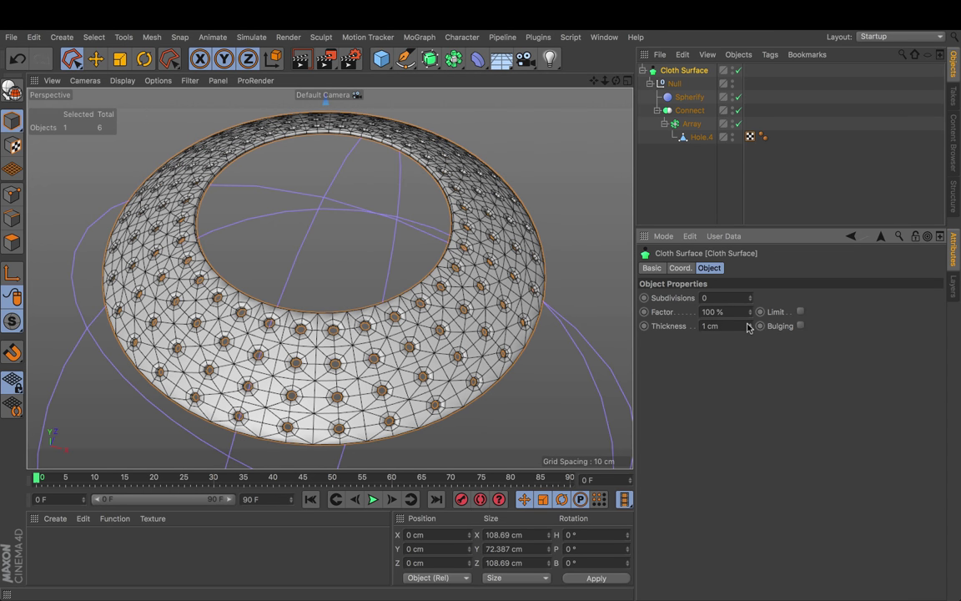
- Add a Subdivision Surface and nest the Cloth Surface under it to smooth the perforated ring
drag(615, 80, 603, 41)
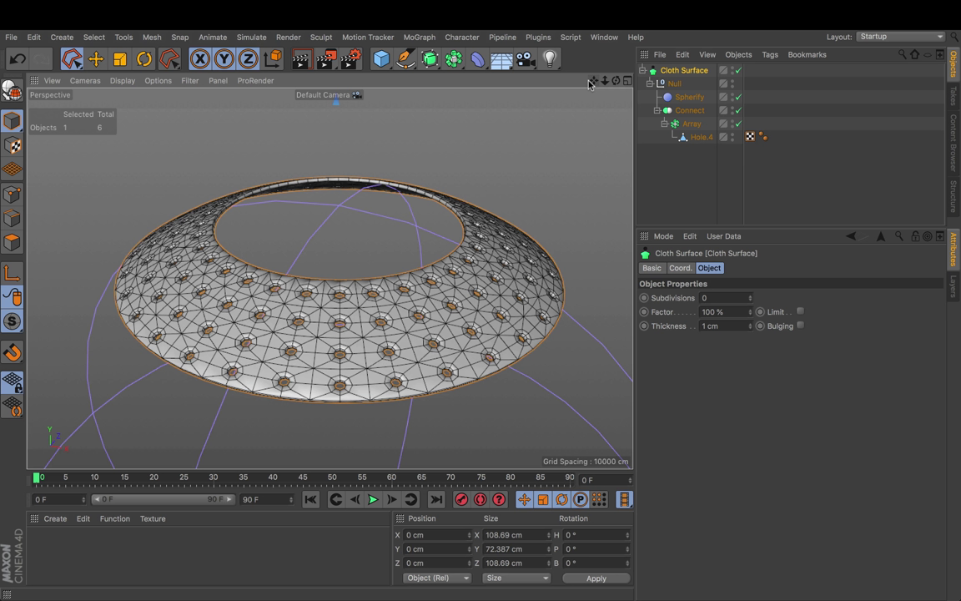
drag(602, 81, 635, 81)
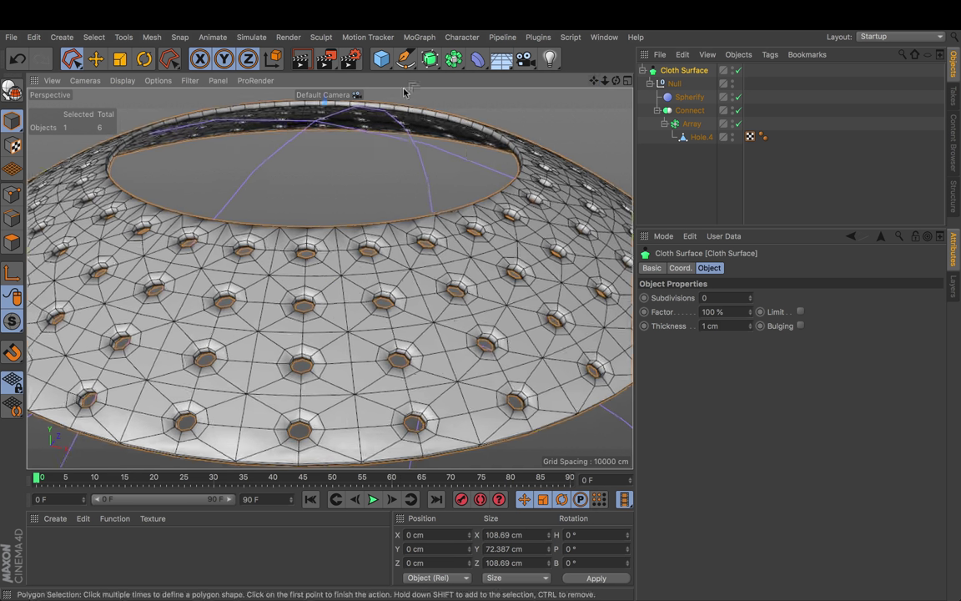
click(430, 58)
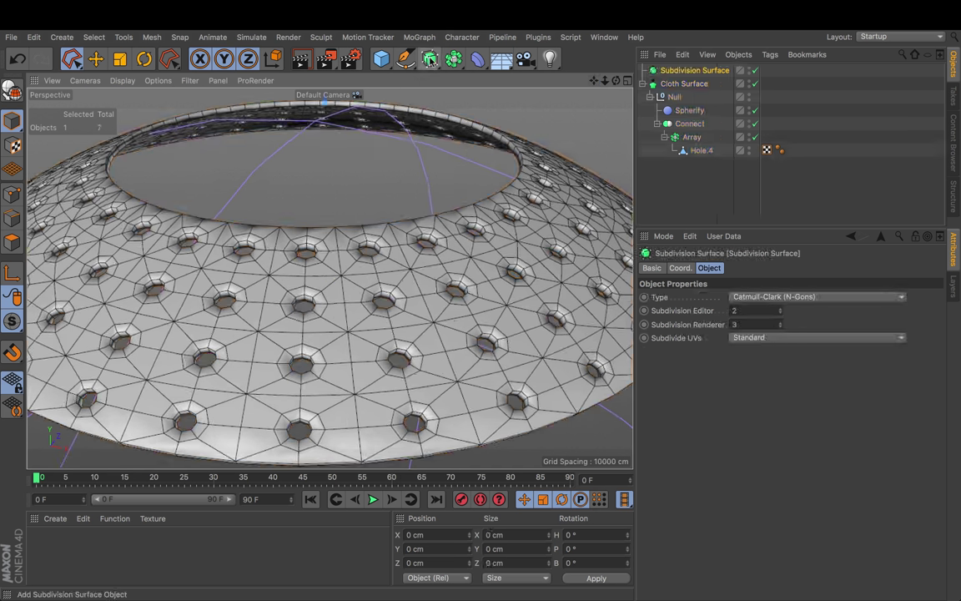
drag(684, 84, 691, 72)
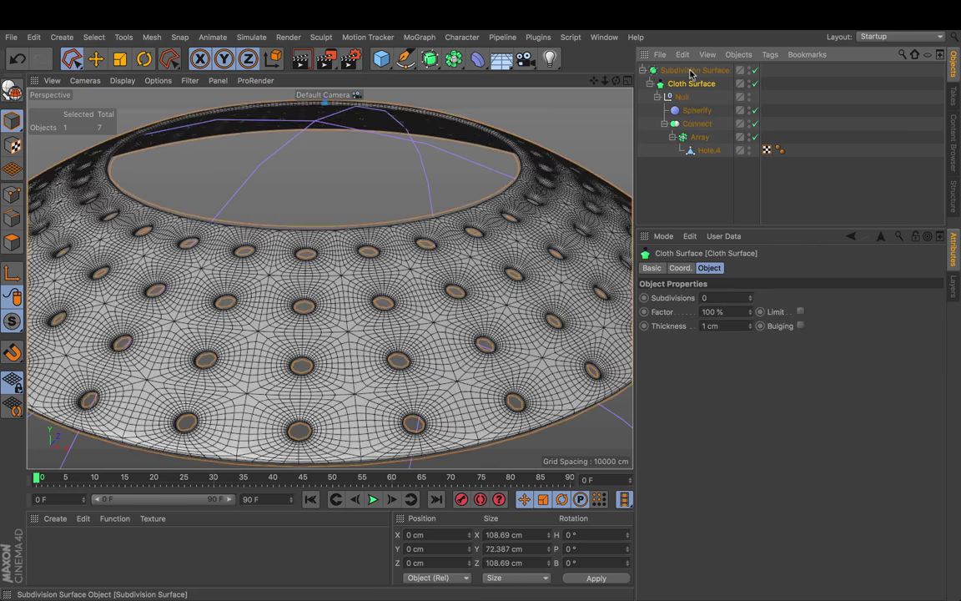
click(687, 193)
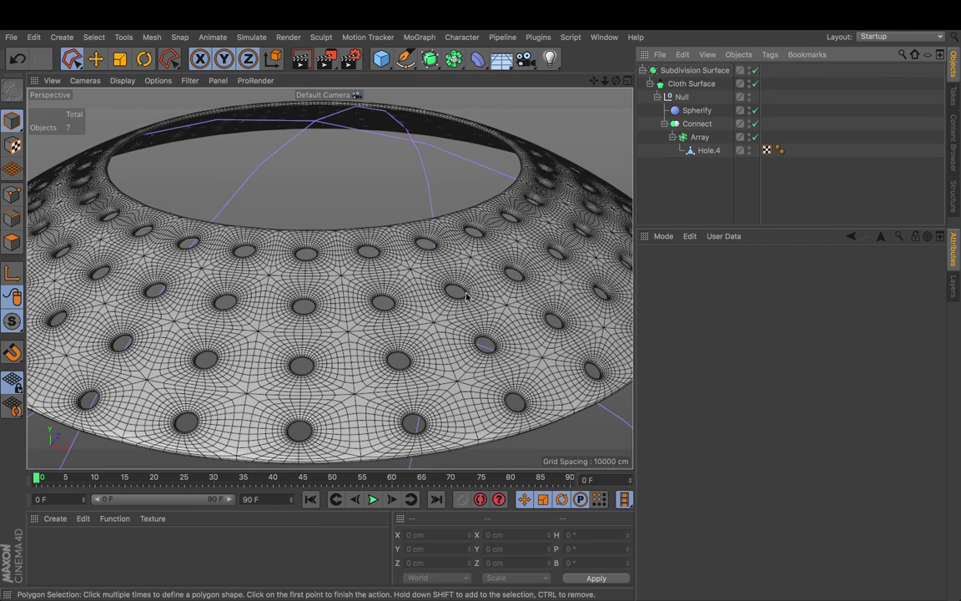
- Examine the smoothed holes in plain Gouraud Shading, with shaded lines and as isoparms, returning to the wireframe line display
click(122, 80)
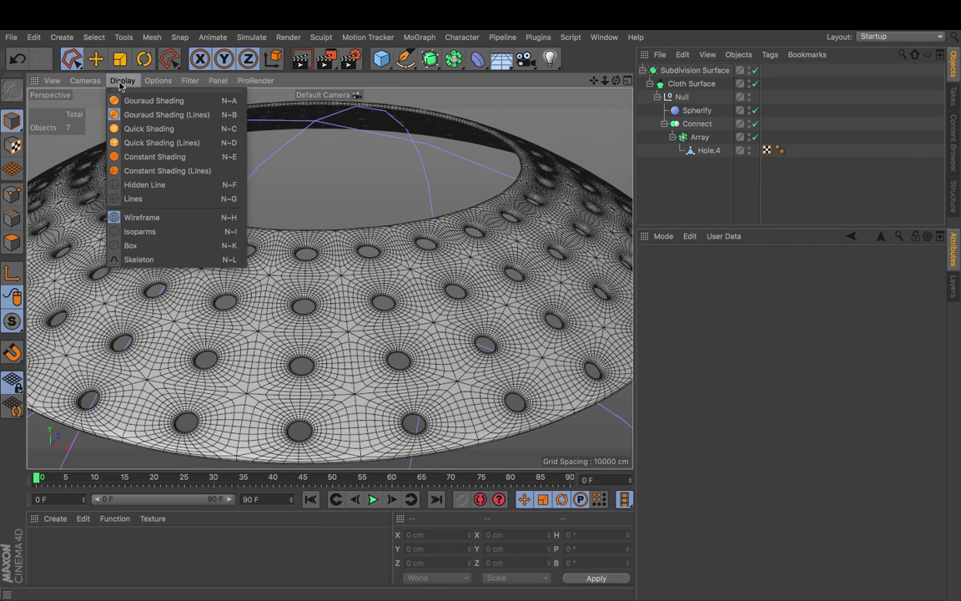
click(140, 100)
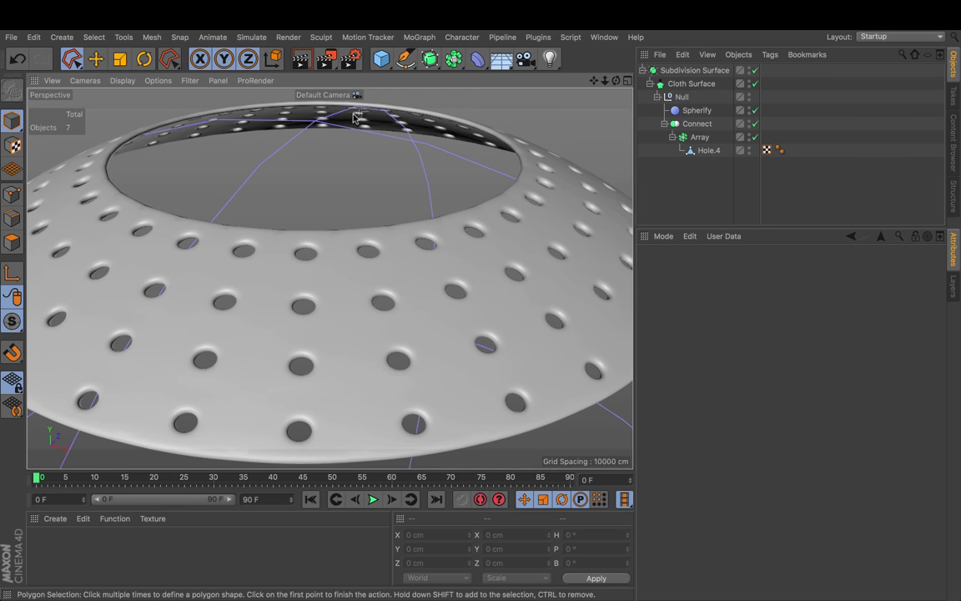
click(122, 80)
click(171, 109)
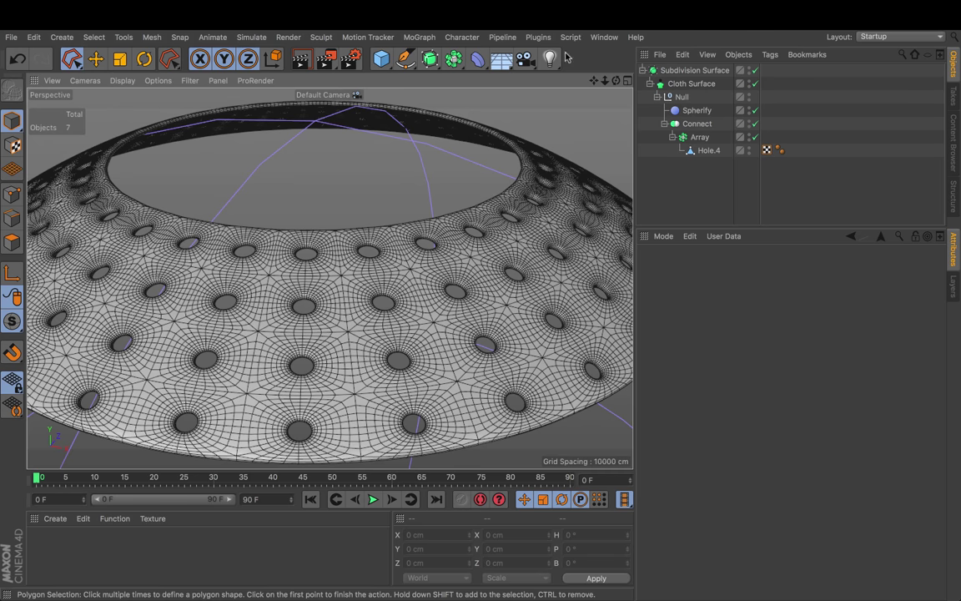
drag(605, 80, 591, 128)
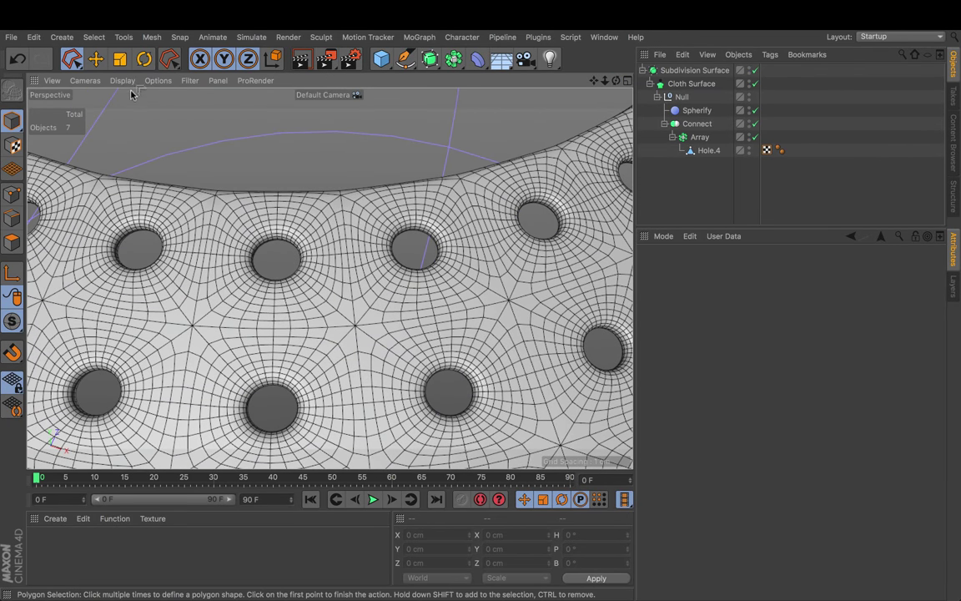
click(124, 82)
click(139, 231)
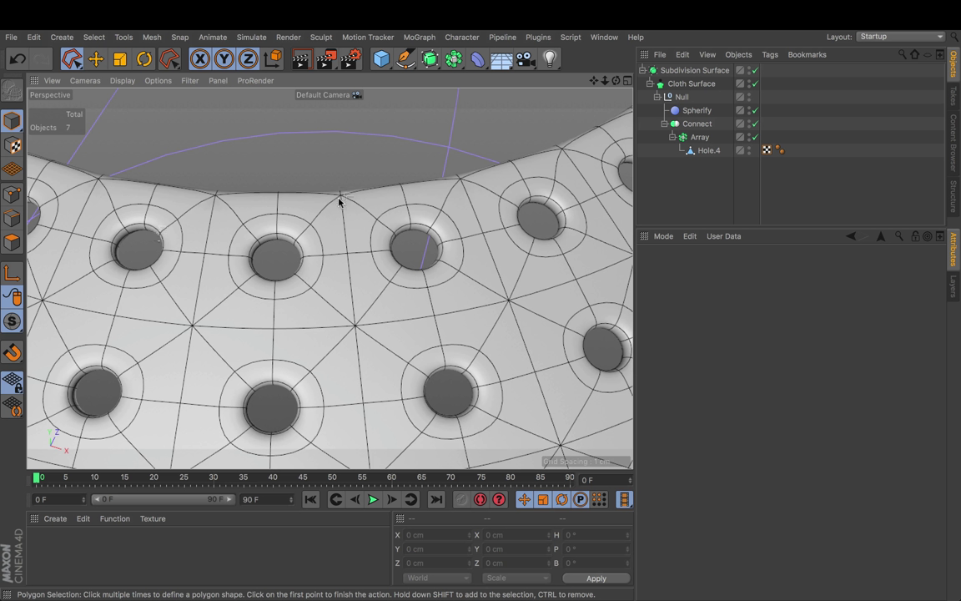
click(121, 80)
click(136, 216)
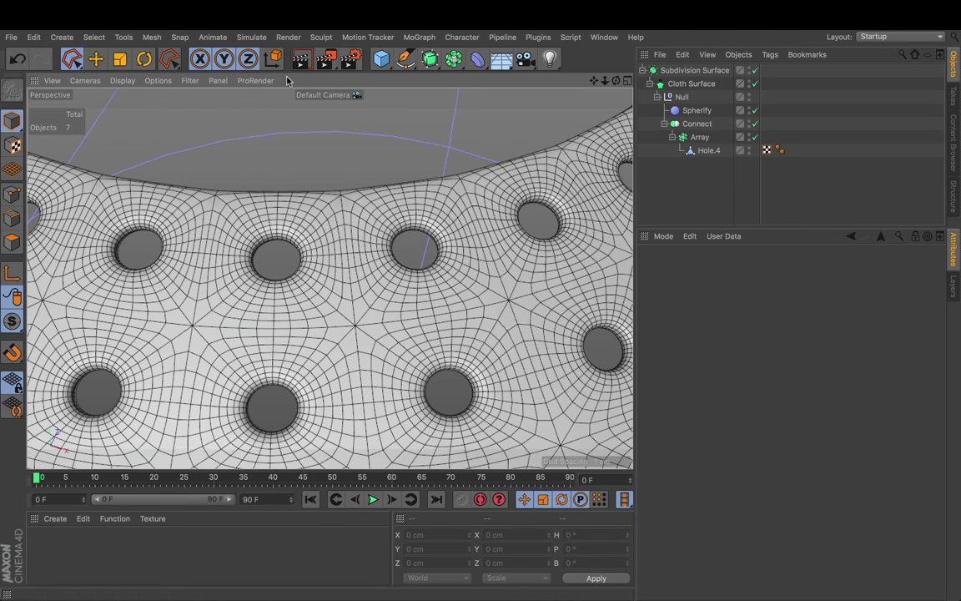
- Undo the Subdivision Surface so the Cloth Surface is the top object again
click(21, 58)
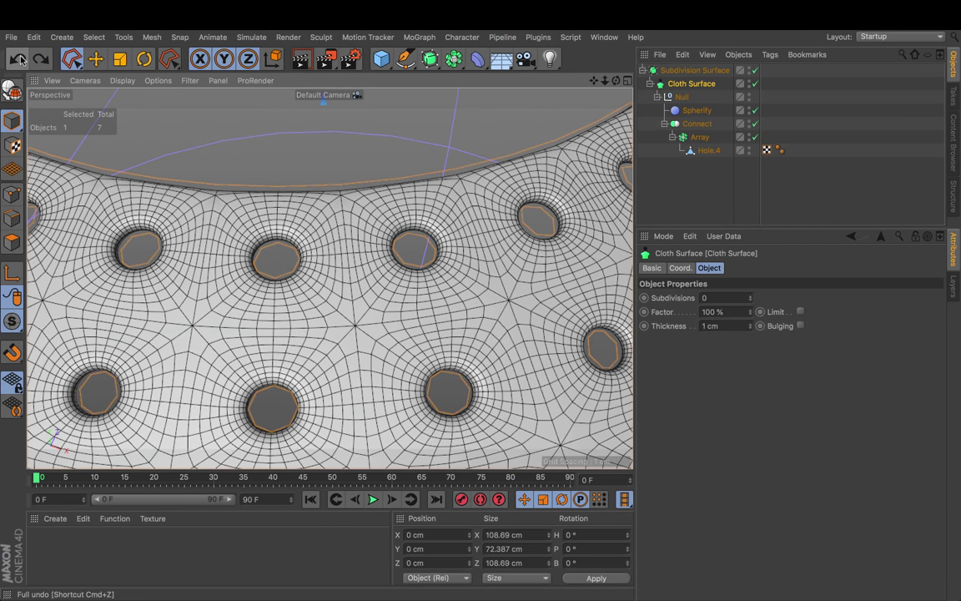
click(21, 58)
click(20, 59)
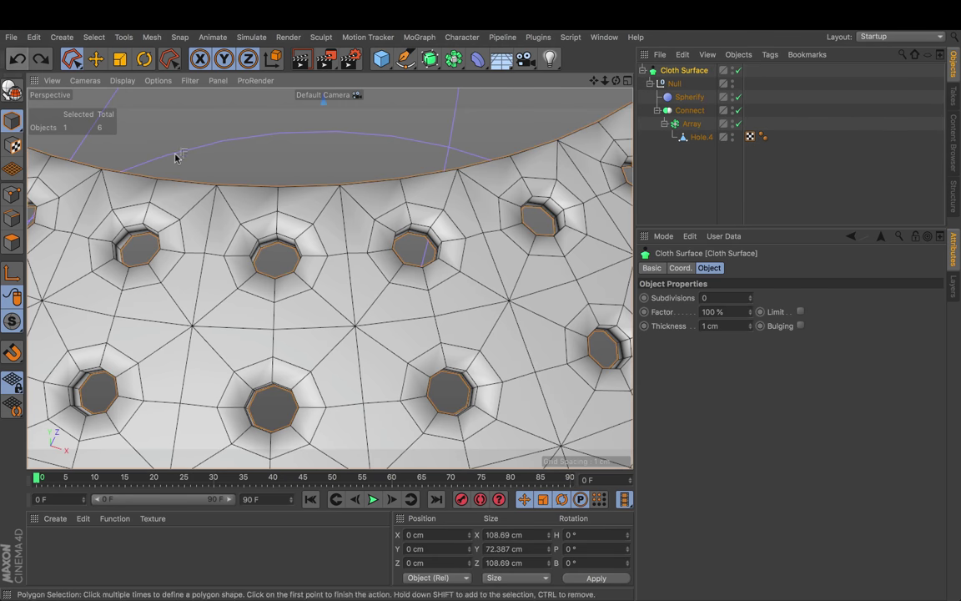
- Add a Bevel deformer and a new Null, and group the Bevel and the Cloth Surface under that Null
drag(453, 58, 523, 244)
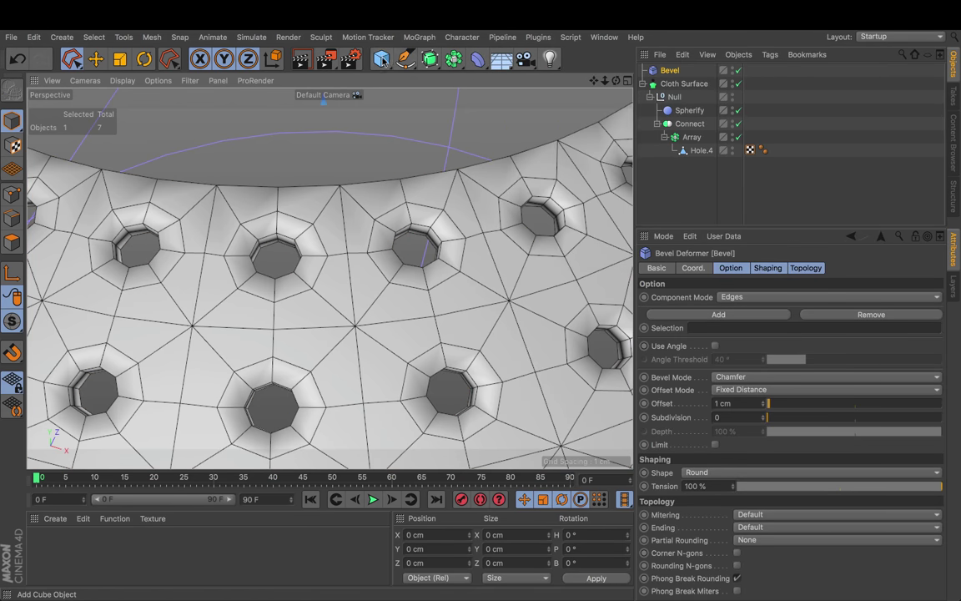
drag(382, 59, 412, 78)
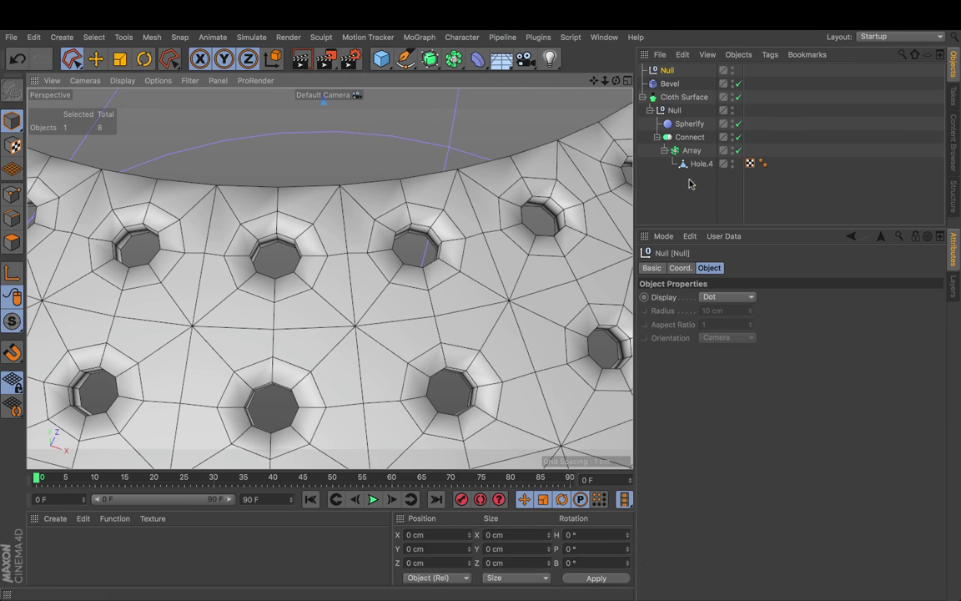
drag(691, 181, 662, 83)
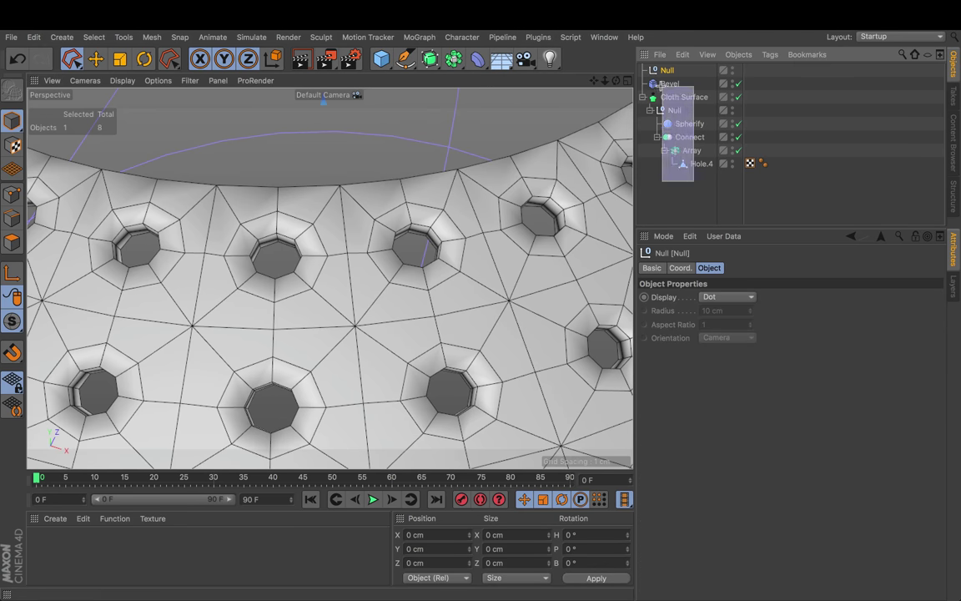
drag(670, 87, 667, 71)
click(677, 84)
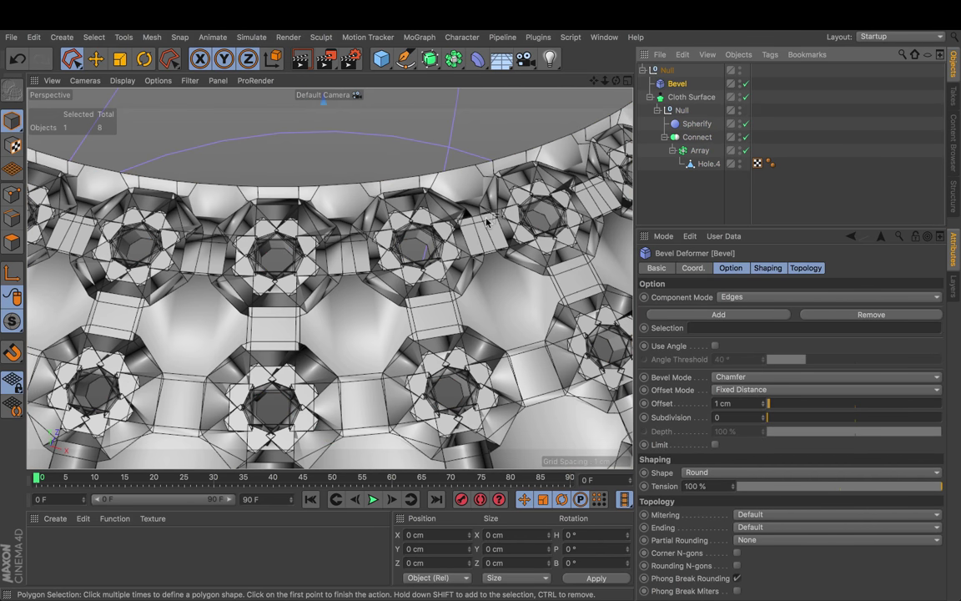
- Set the Bevel deformer's offset to 0.1 cm and enable Use Angle with a threshold of 60°
click(738, 402)
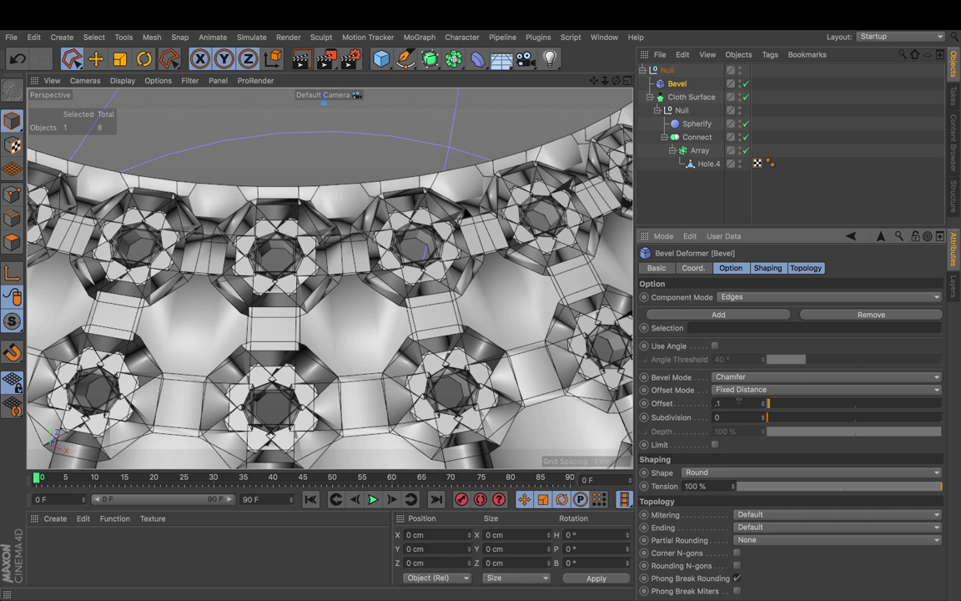
key(Return)
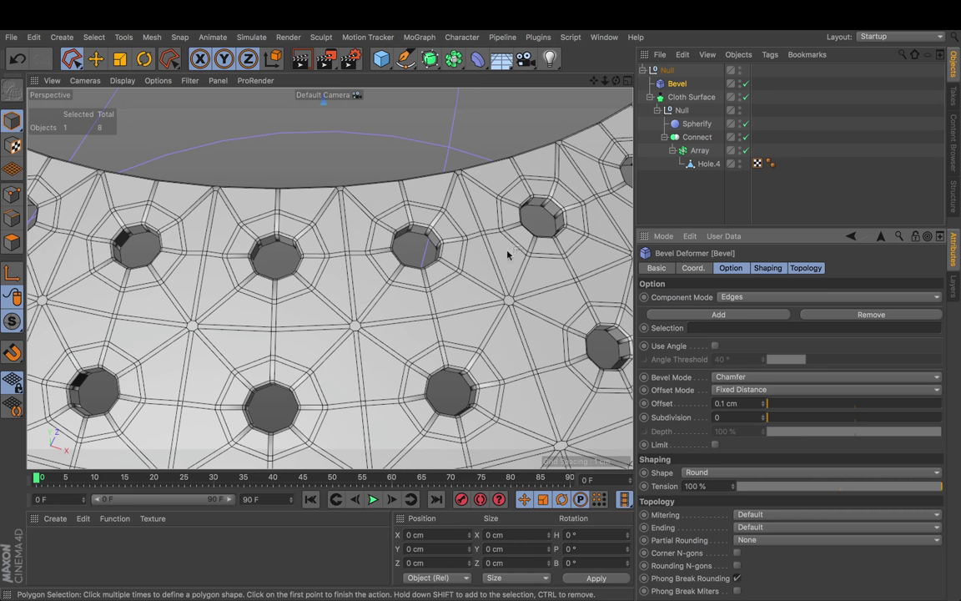
right_click(711, 346)
click(715, 346)
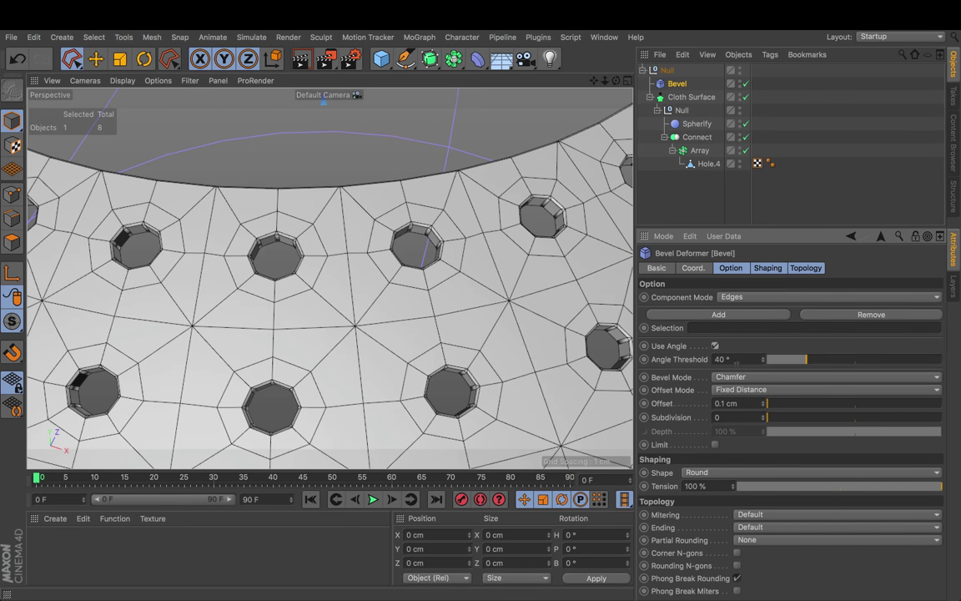
click(738, 360)
text(60)
key(Return)
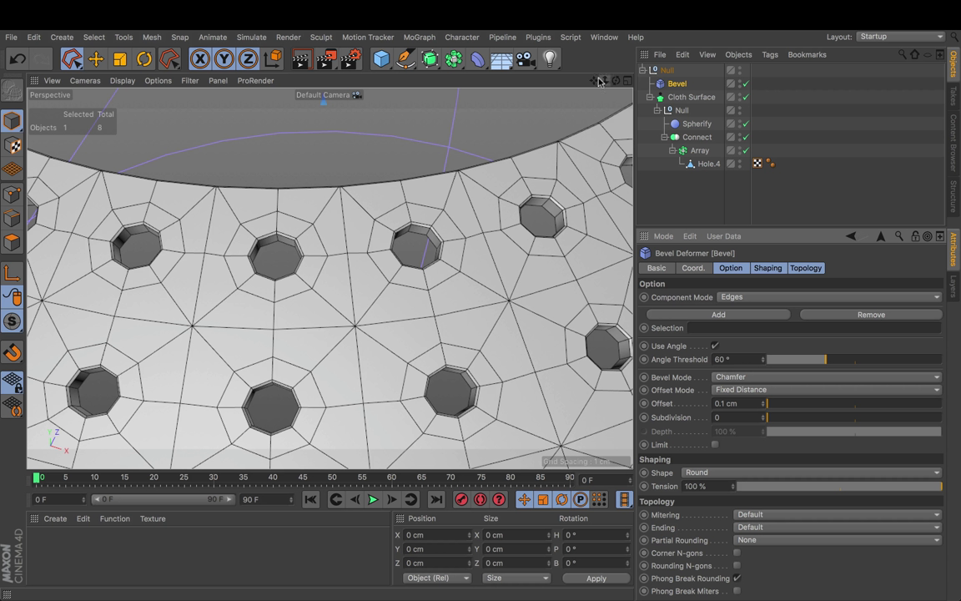
- Add a Subdivision Surface as parent of the top Null and disable it
mouse_move(603, 81)
mouse_down()
mouse_move(616, 82)
mouse_move(594, 83)
mouse_up()
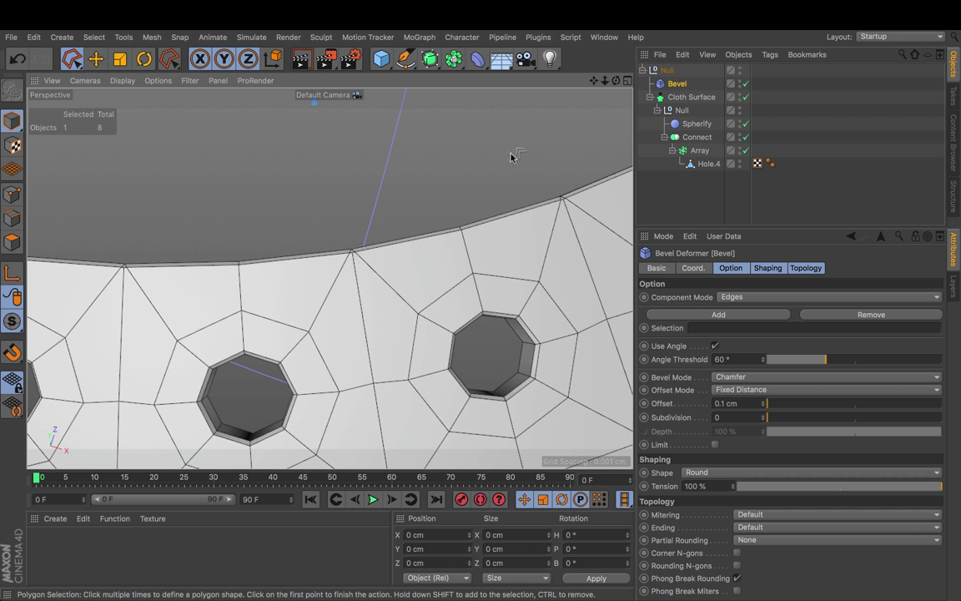
click(668, 71)
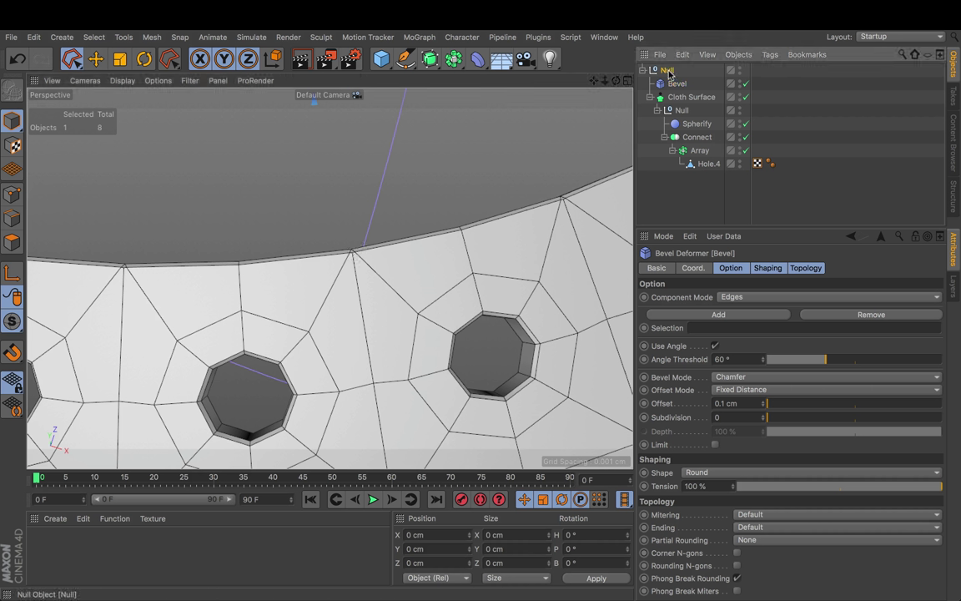
alt+click(429, 59)
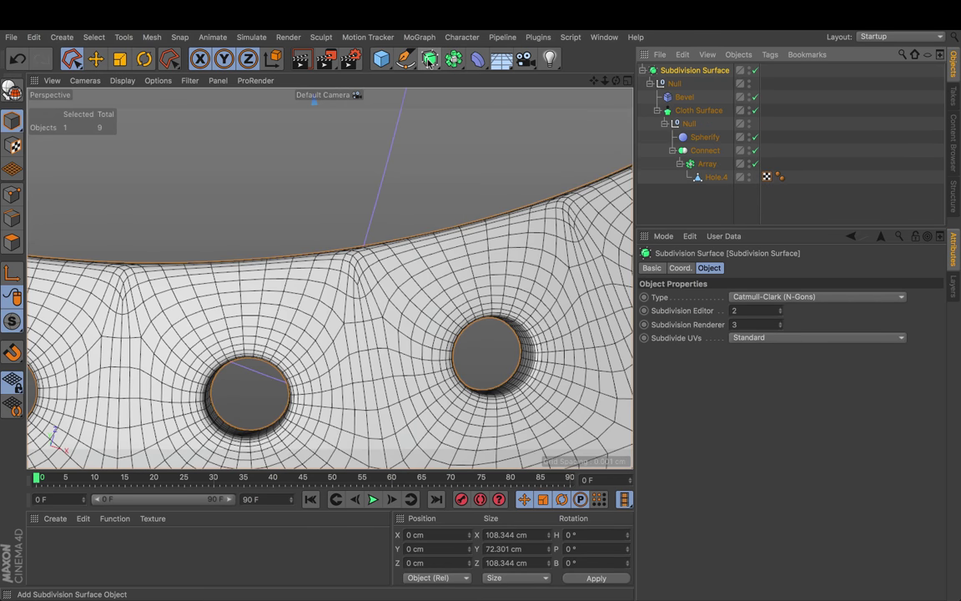
key(q)
- Compare the Bevel deformer's Chamfer and Solid modes on the hole edges and set the Bevel Mode to Solid
click(685, 97)
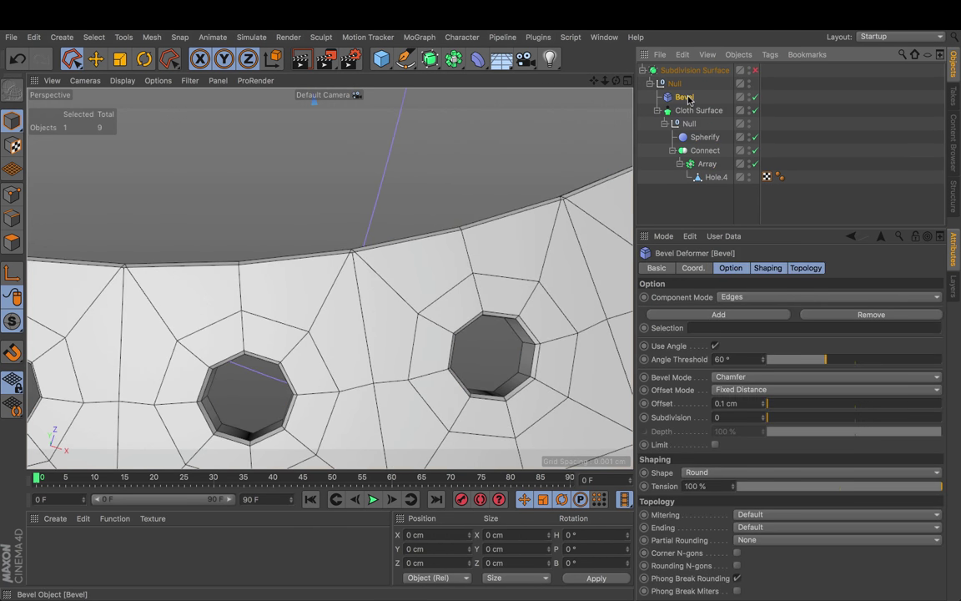
click(738, 378)
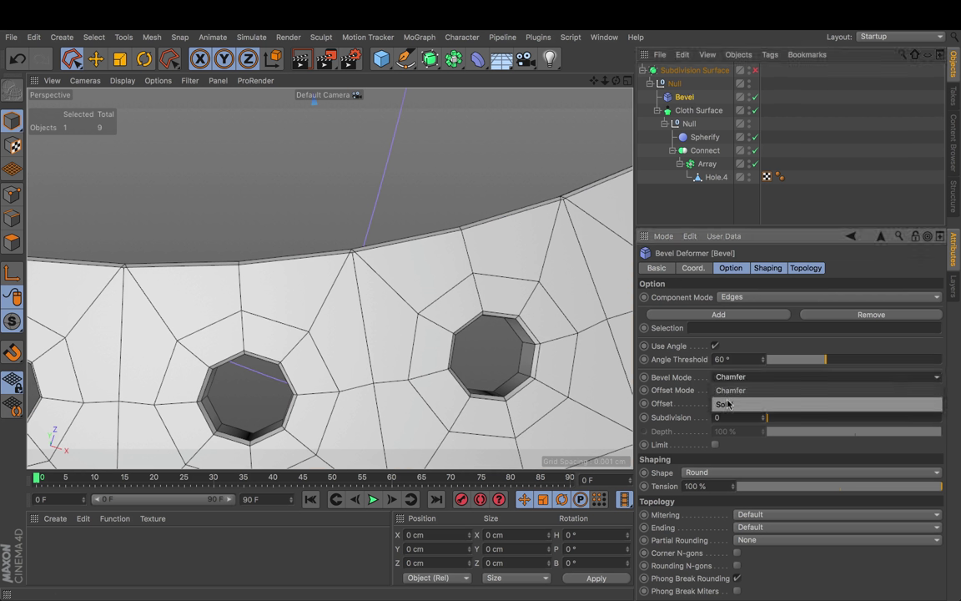
click(726, 405)
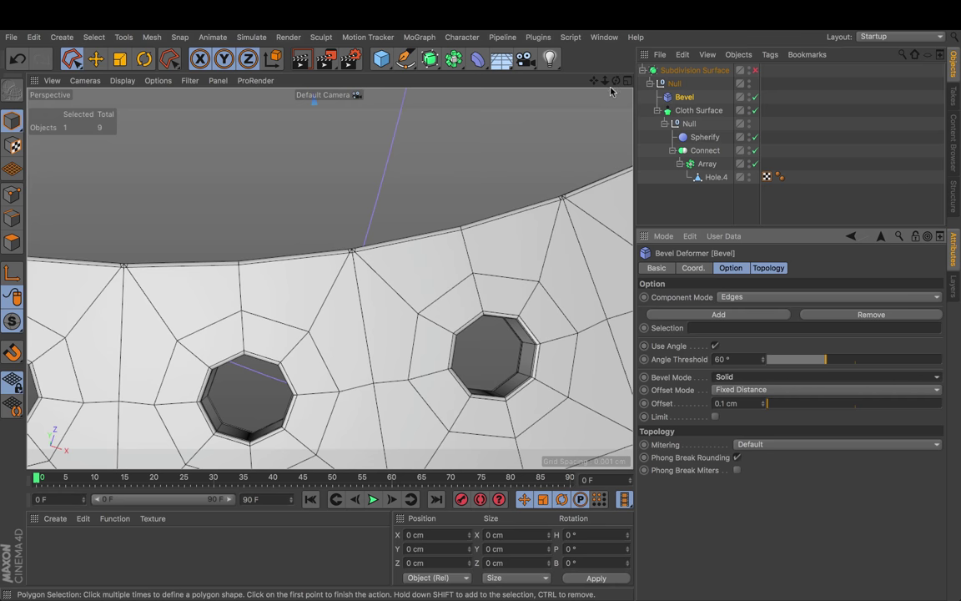
drag(615, 81, 567, 57)
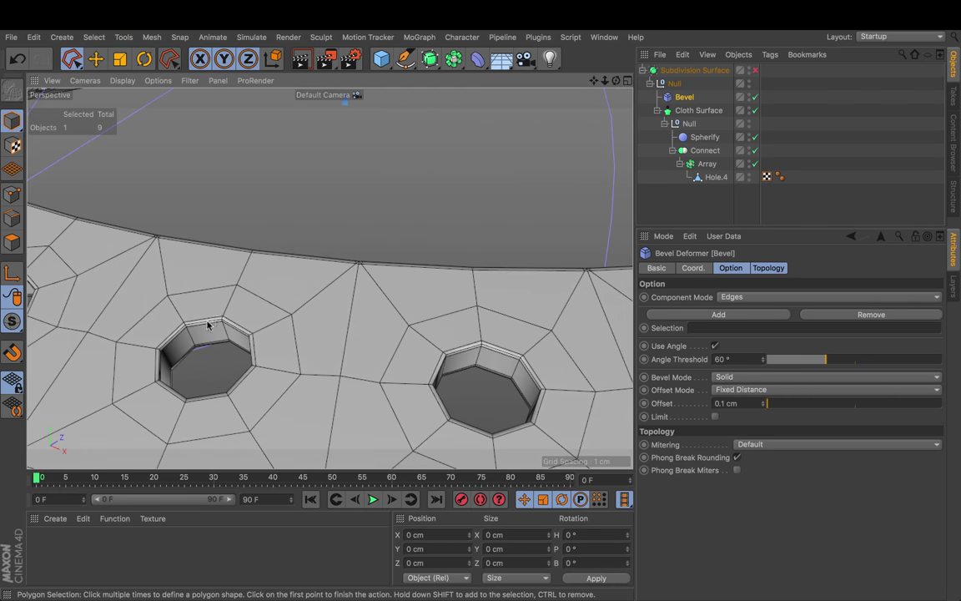
click(731, 377)
click(730, 394)
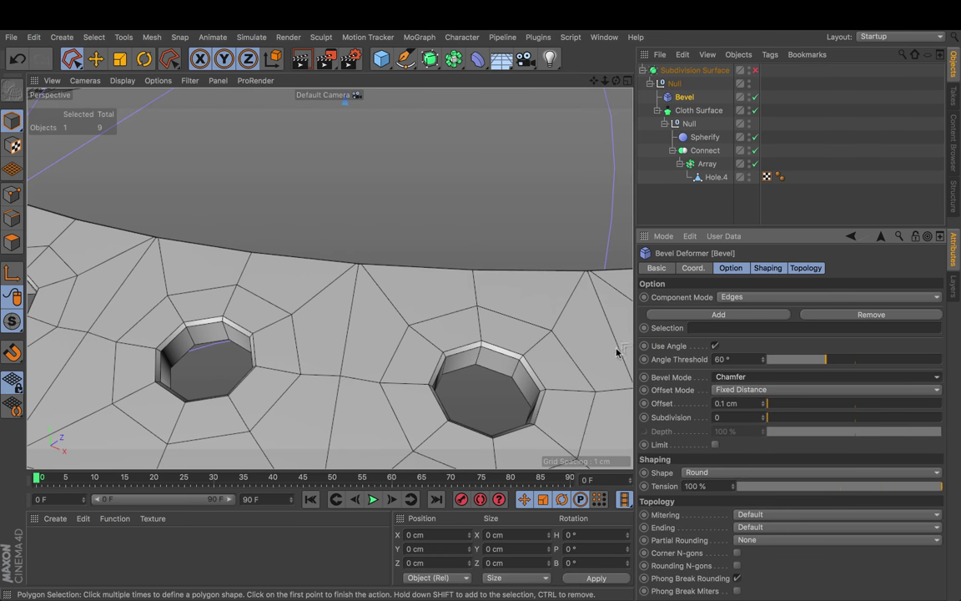
click(734, 377)
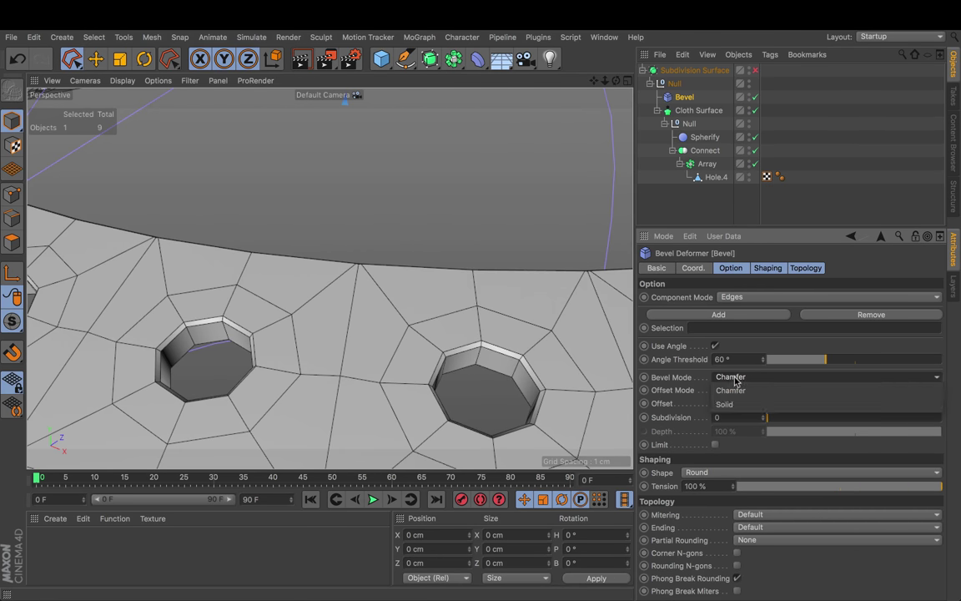
click(734, 402)
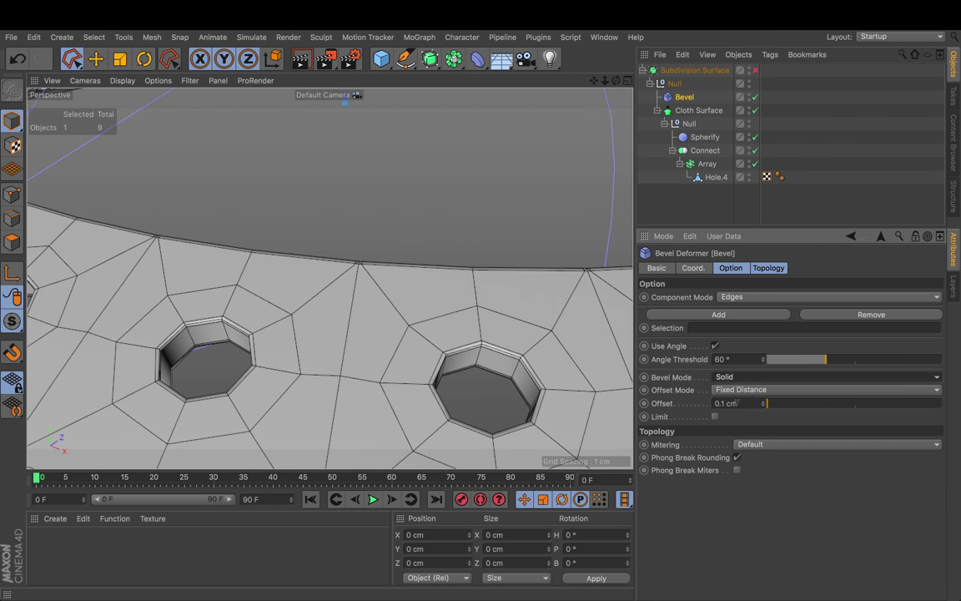
drag(616, 80, 612, 92)
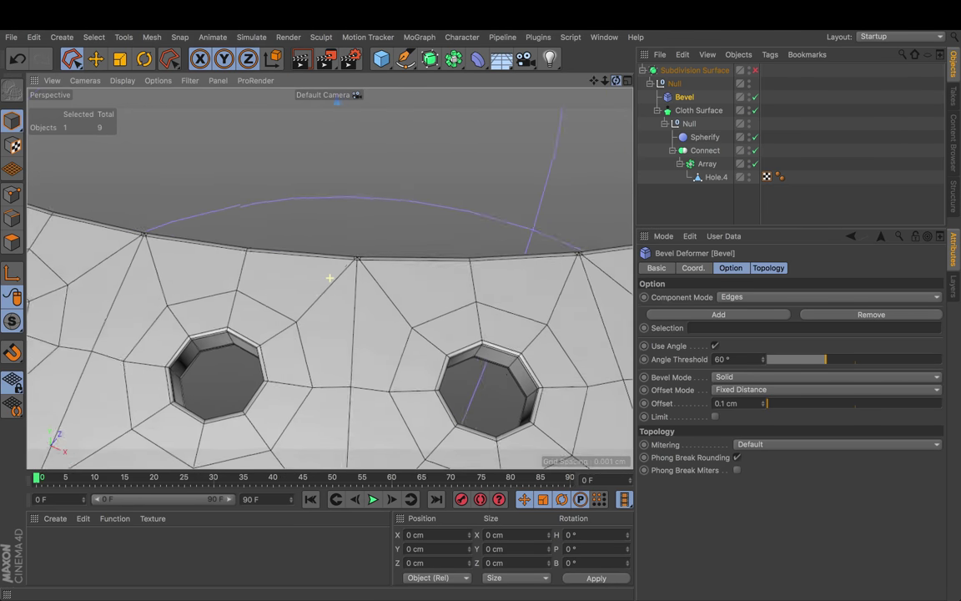
- Set the Bevel deformer's Mitering to Uniform
drag(329, 278, 402, 206)
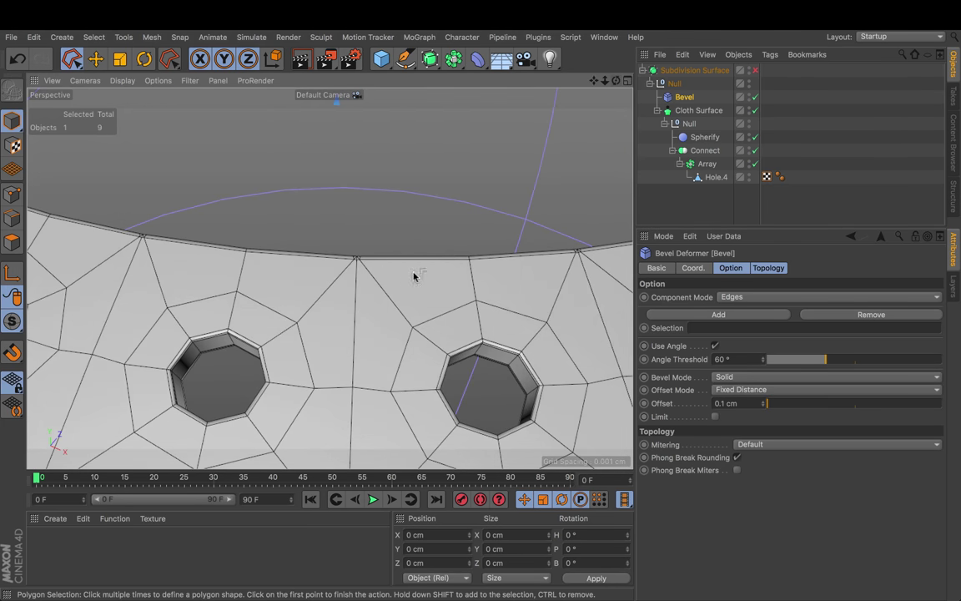
click(746, 445)
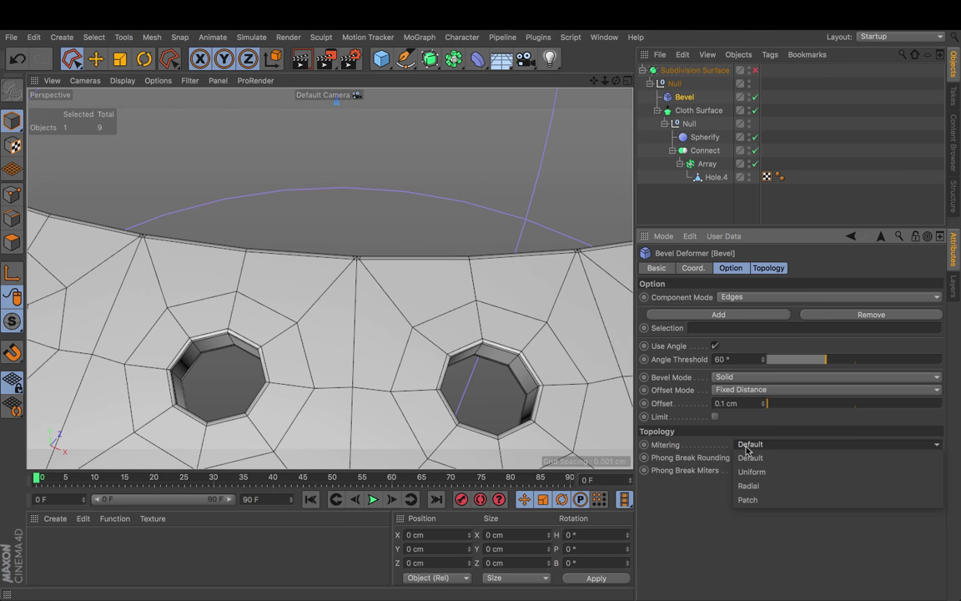
click(757, 472)
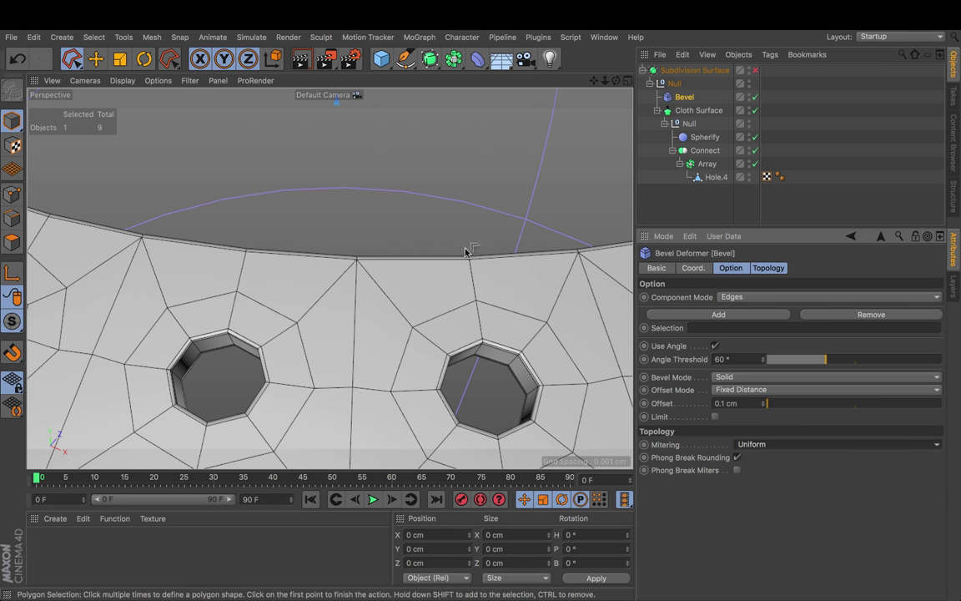
- Enable the Subdivision Surface and switch the viewport's line display from Wireframe to Isoparms
scroll(328, 274, down, 6)
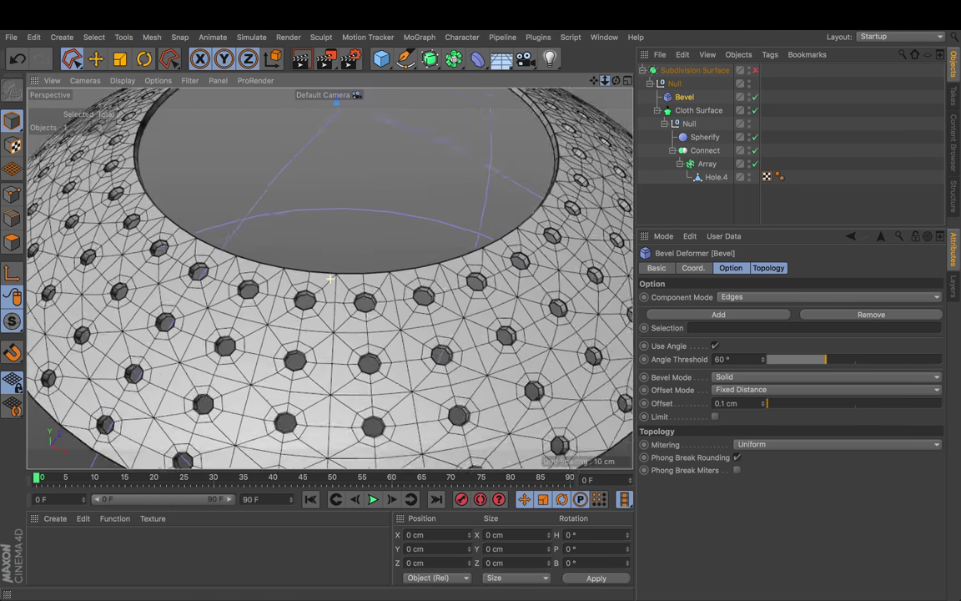
scroll(330, 277, down, 4)
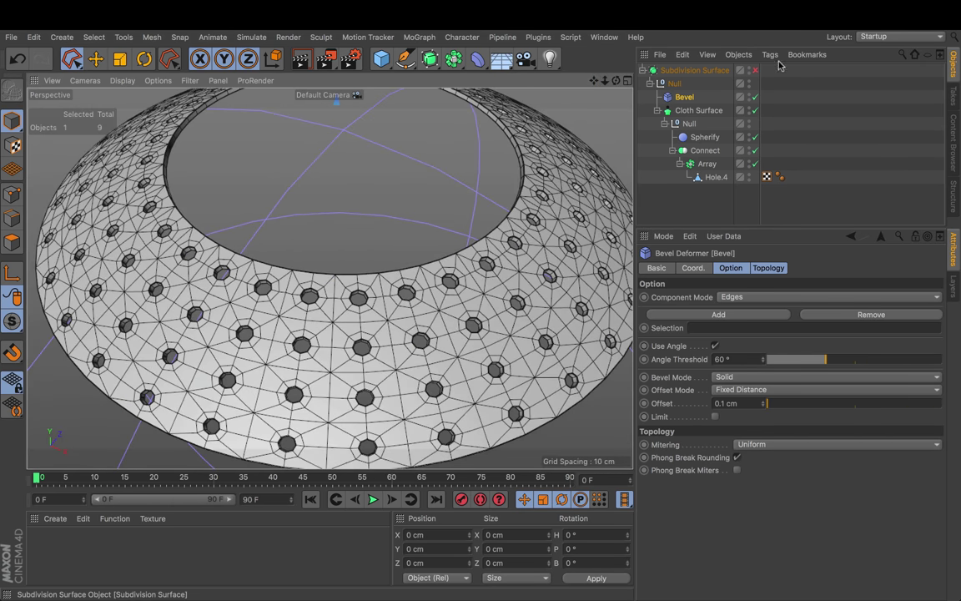
click(753, 71)
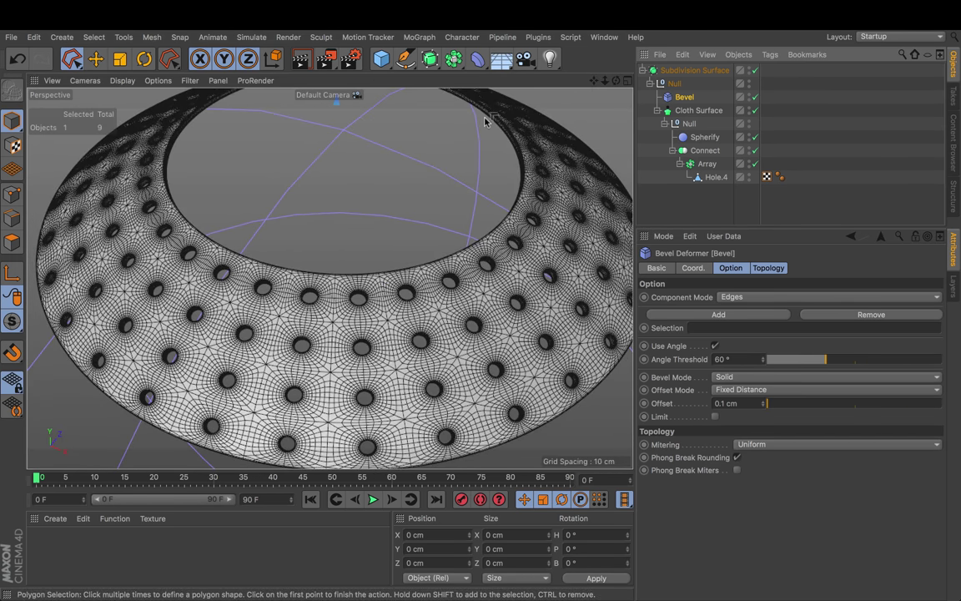
click(124, 82)
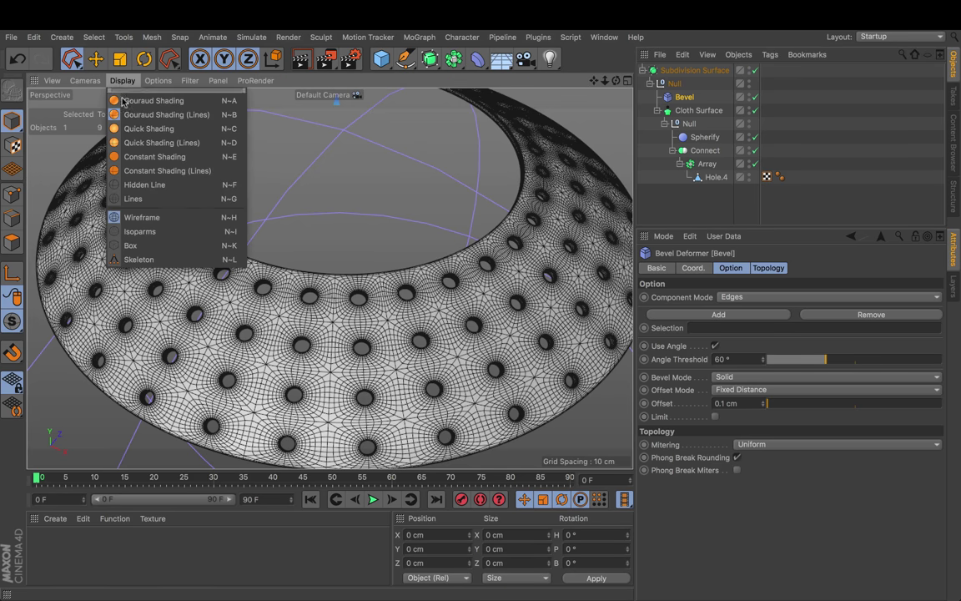
click(151, 231)
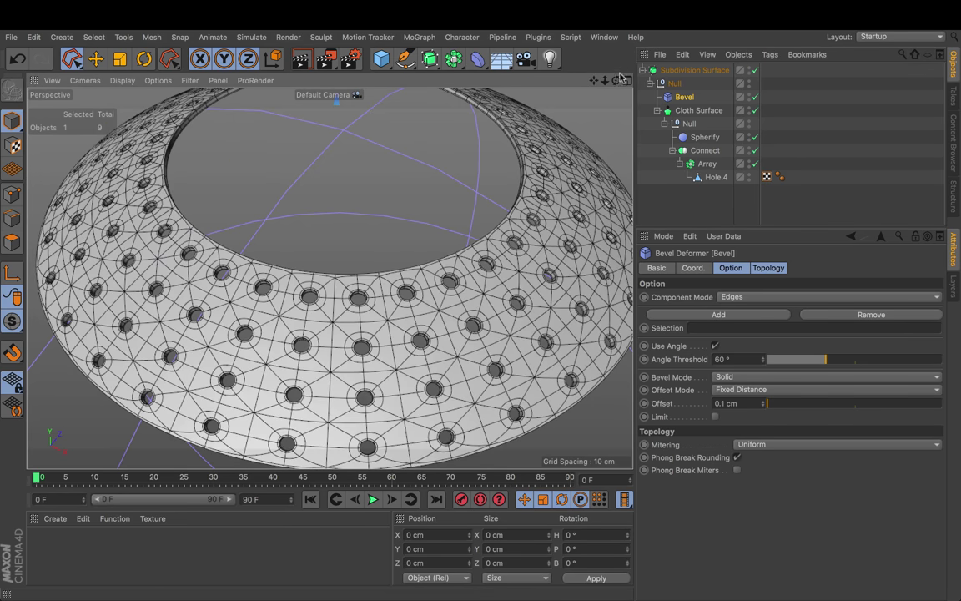
- Switch the viewport to Quick Shading without lines to show the smoothed ring
mouse_move(616, 80)
mouse_down()
mouse_move(616, 25)
mouse_move(616, 93)
mouse_move(616, 40)
mouse_move(611, 70)
mouse_up()
click(114, 82)
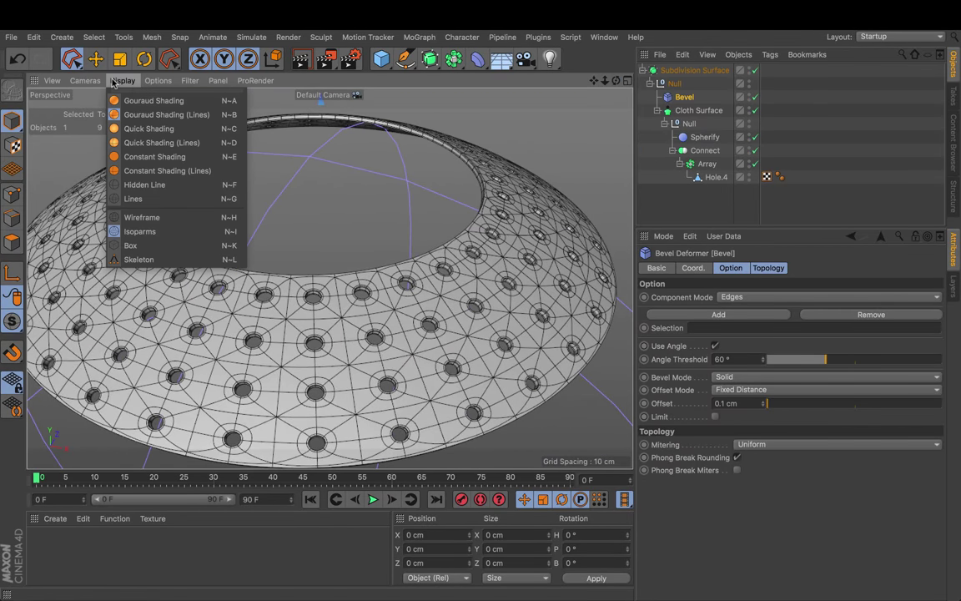
click(149, 128)
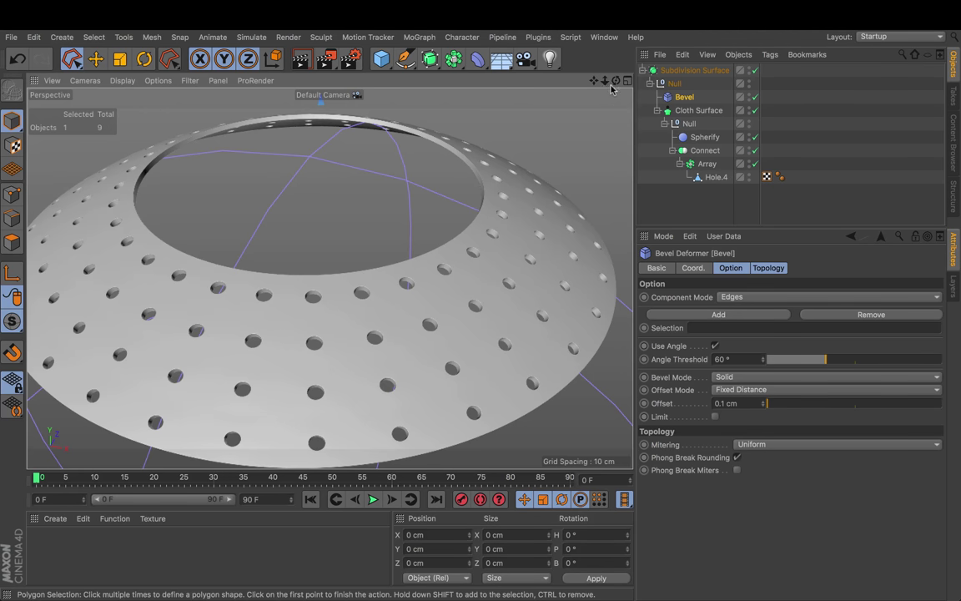